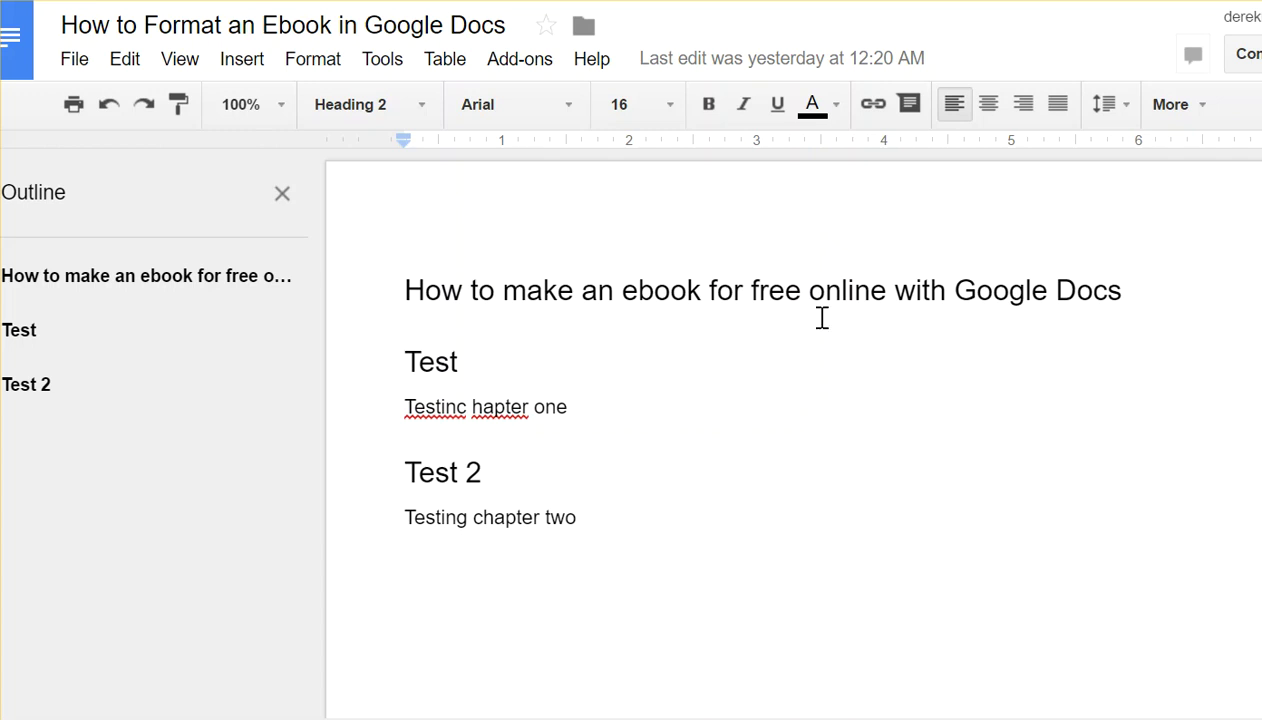
Switch to the scarletthreadFULL10.2 document in Microsoft Word and go to the chapter 3 heading.
{"action": "left_click_drag", "start_coordinate": [822, 300], "coordinate": [520, 390]}
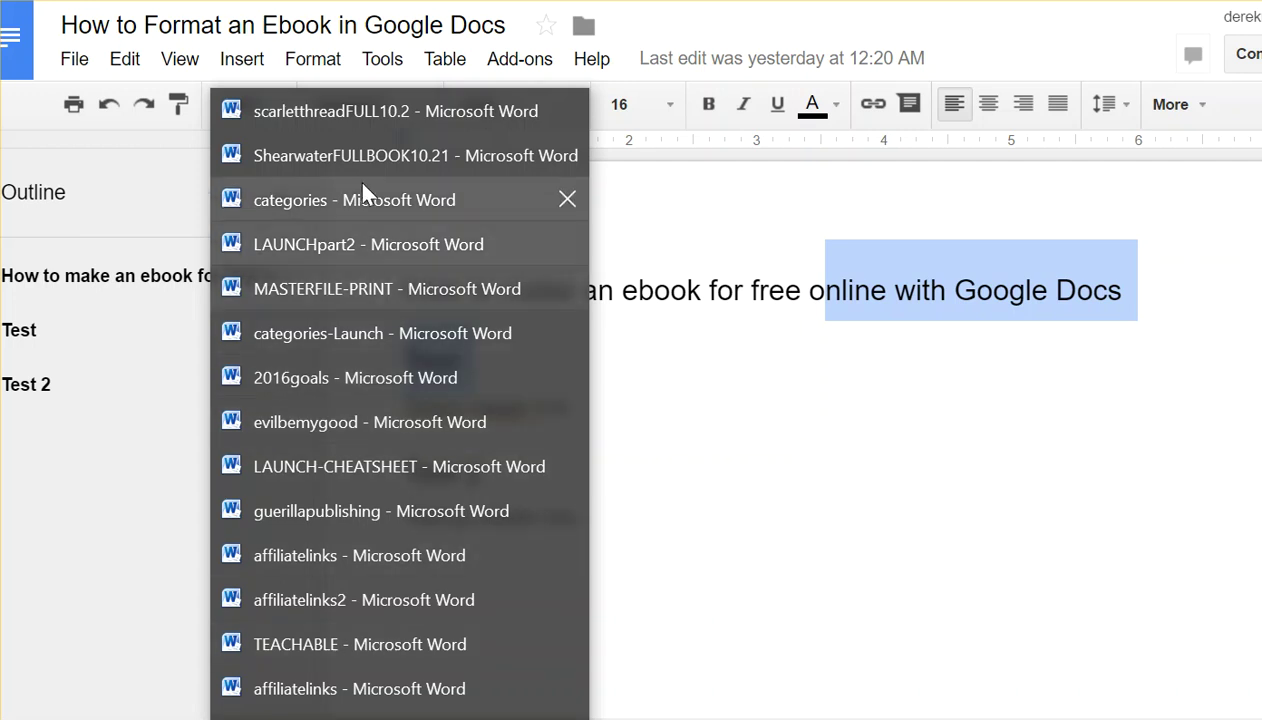
{"action": "left_click", "coordinate": [379, 111]}
{"action": "scroll", "coordinate": [420, 395], "scroll_direction": "up", "scroll_amount": 2}
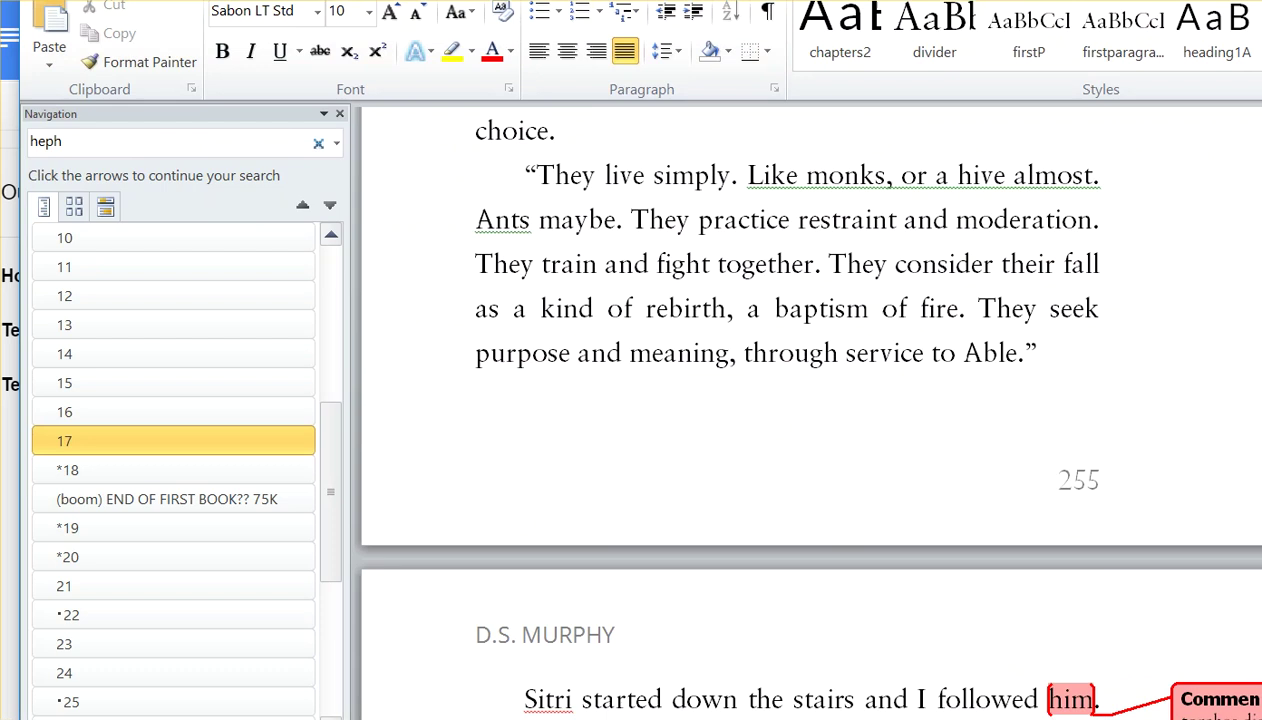
{"action": "scroll", "coordinate": [217, 403], "scroll_direction": "up", "scroll_amount": 5}
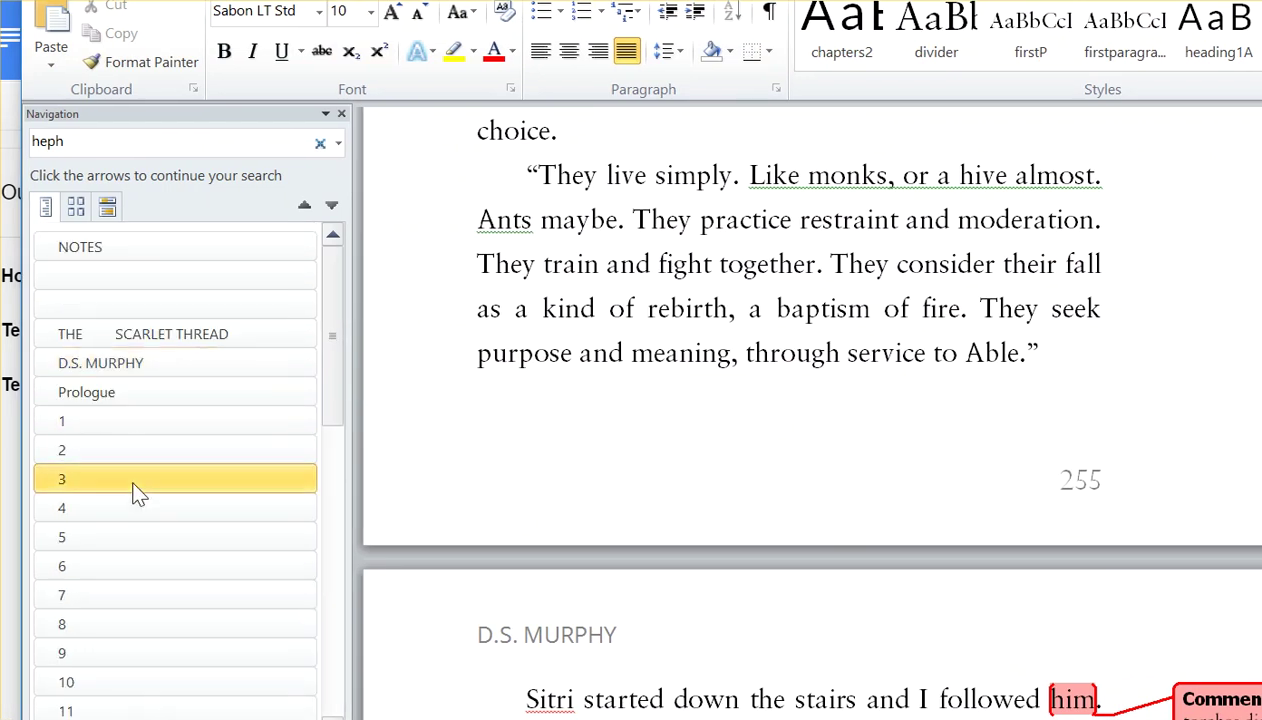
{"action": "left_click", "coordinate": [135, 483]}
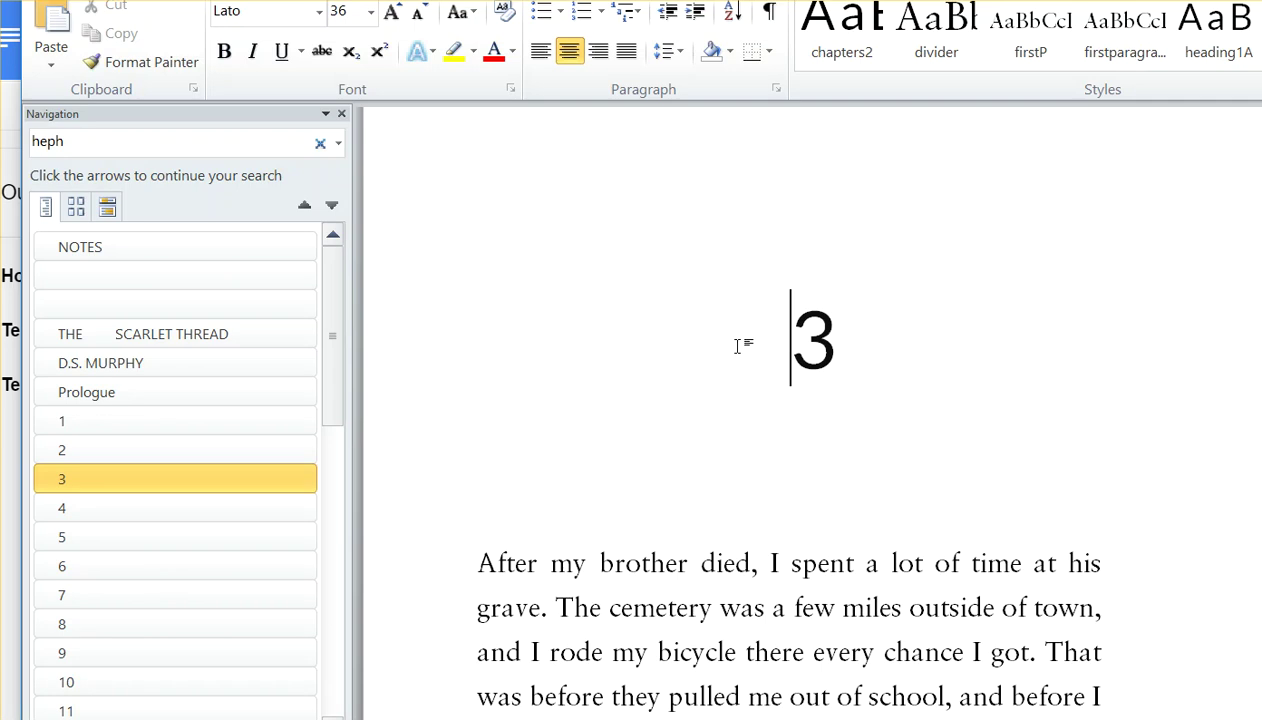
Select the chapter 3 heading and check which quick style is applied to it.
{"action": "left_click_drag", "start_coordinate": [738, 346], "coordinate": [912, 350]}
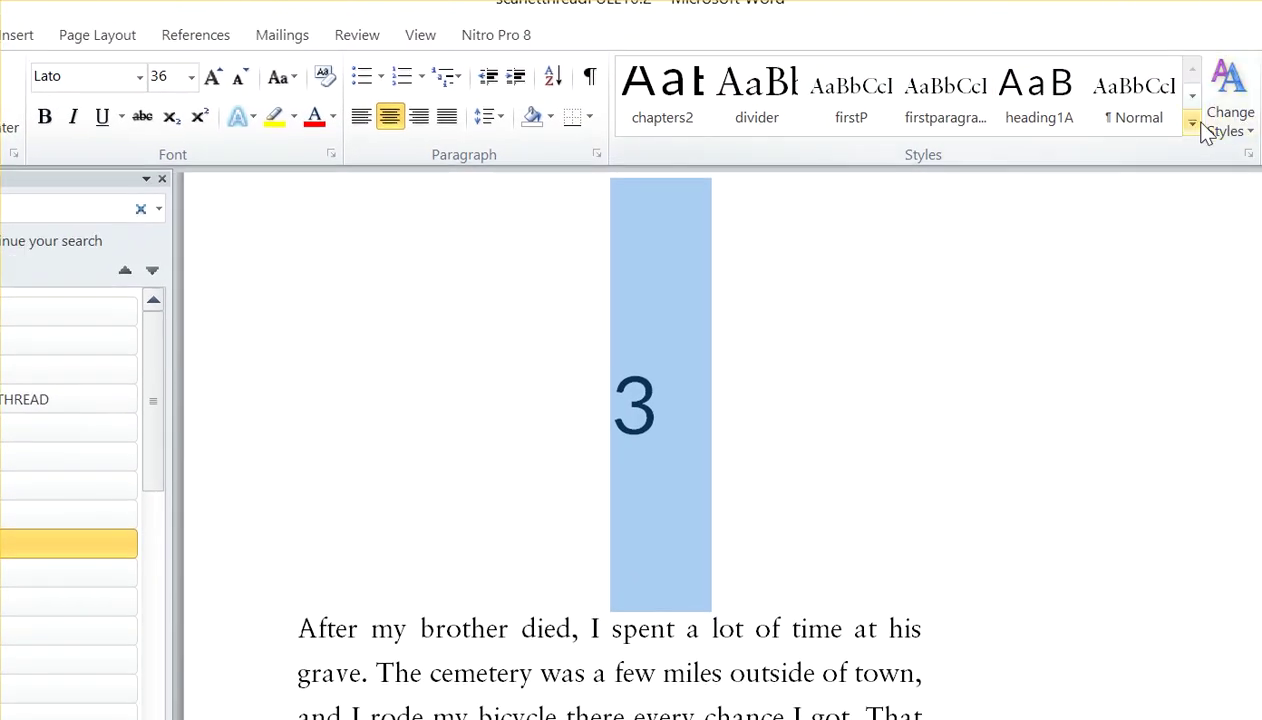
{"action": "left_click", "coordinate": [1192, 121]}
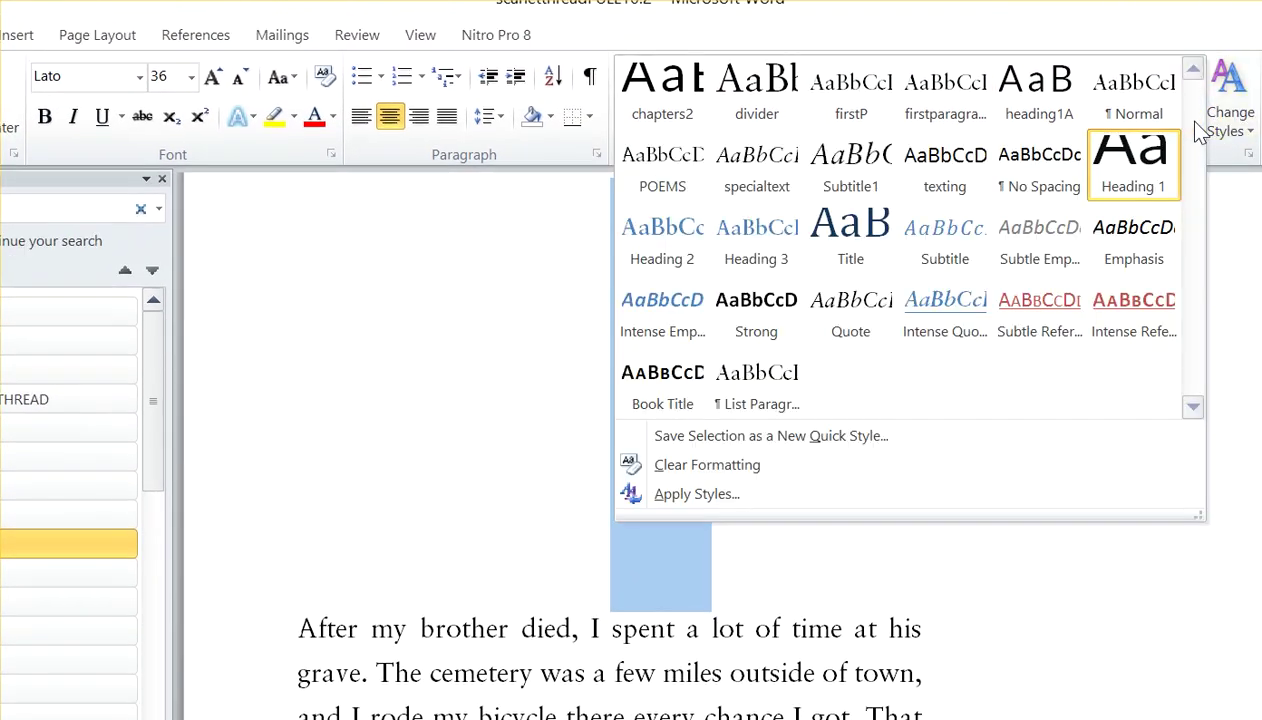
{"action": "left_click", "coordinate": [423, 346]}
{"action": "left_click", "coordinate": [749, 403]}
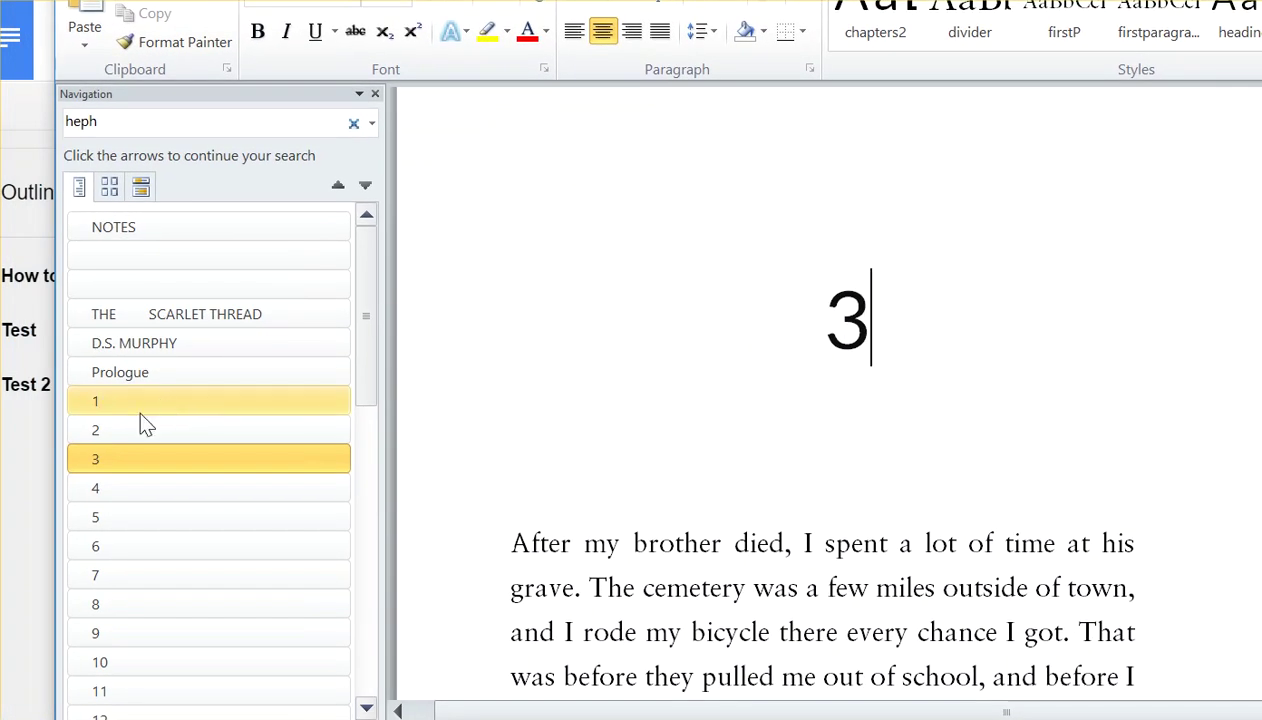
Move chapter 3 with all its text ahead of chapter 2 in the heading structure.
{"action": "scroll", "coordinate": [142, 420], "scroll_direction": "down", "scroll_amount": 1}
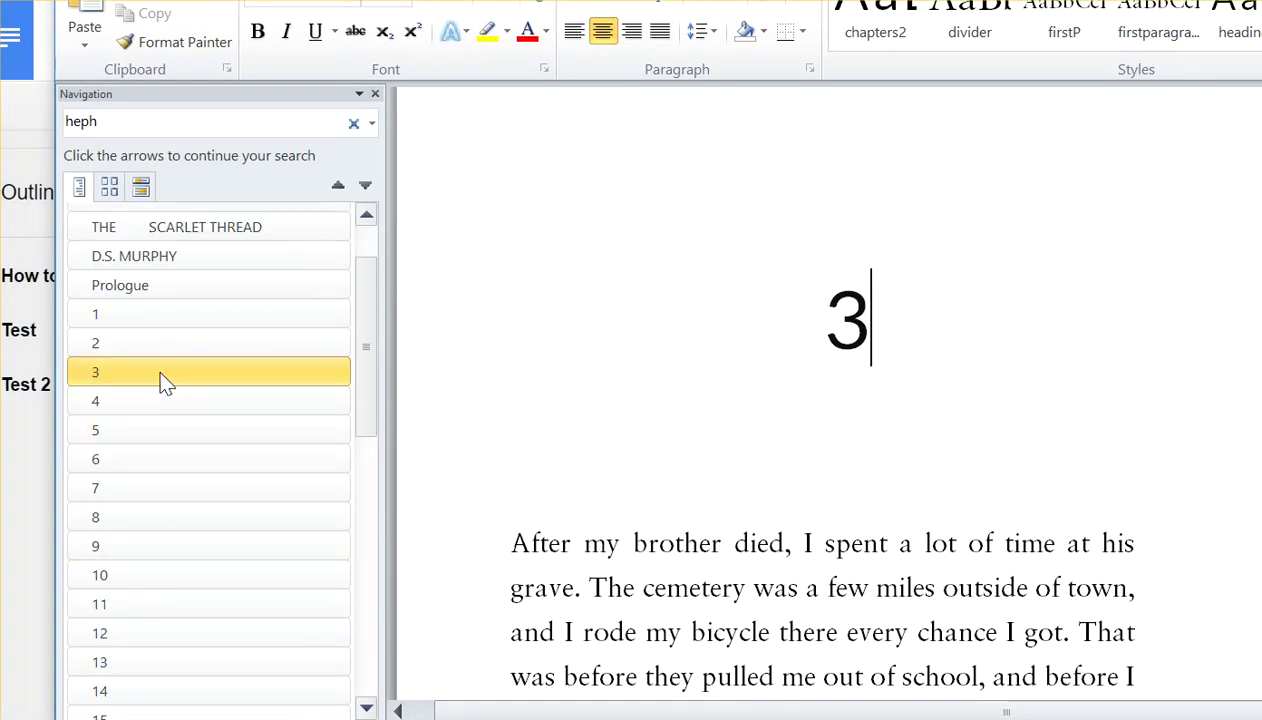
{"action": "left_click_drag", "start_coordinate": [134, 367], "coordinate": [135, 337]}
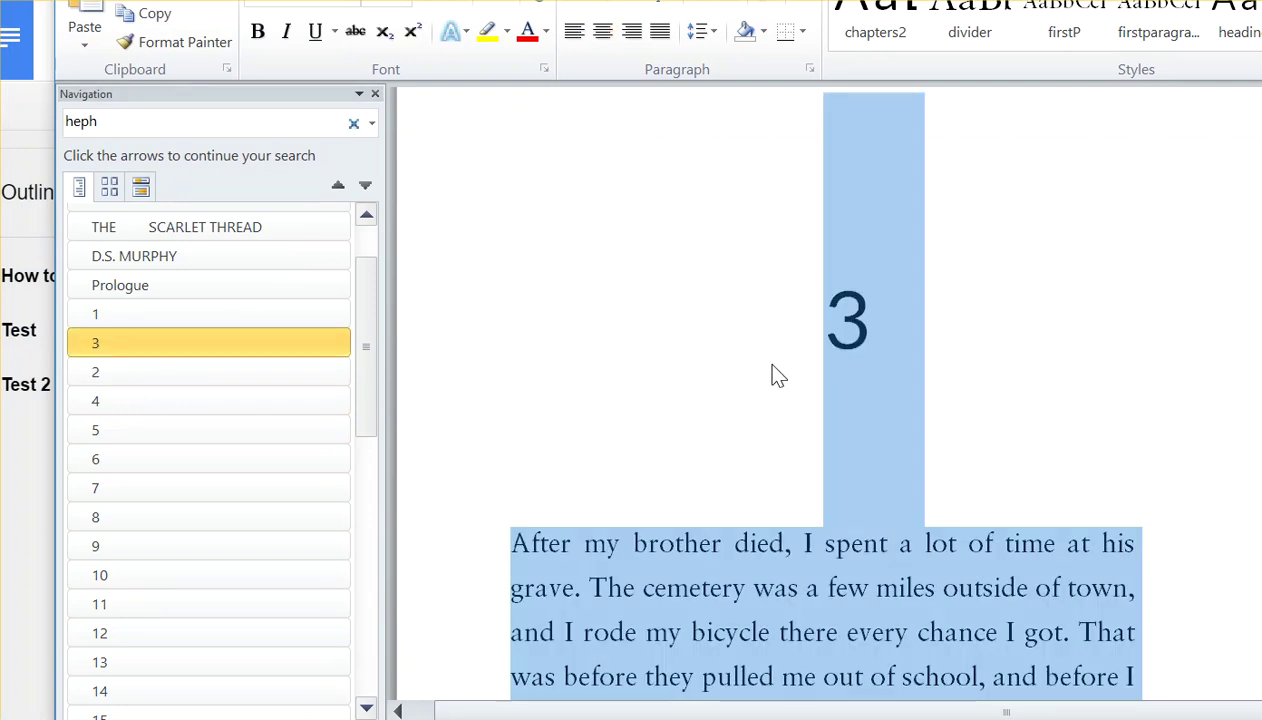
{"action": "scroll", "coordinate": [642, 423], "scroll_direction": "down", "scroll_amount": 6}
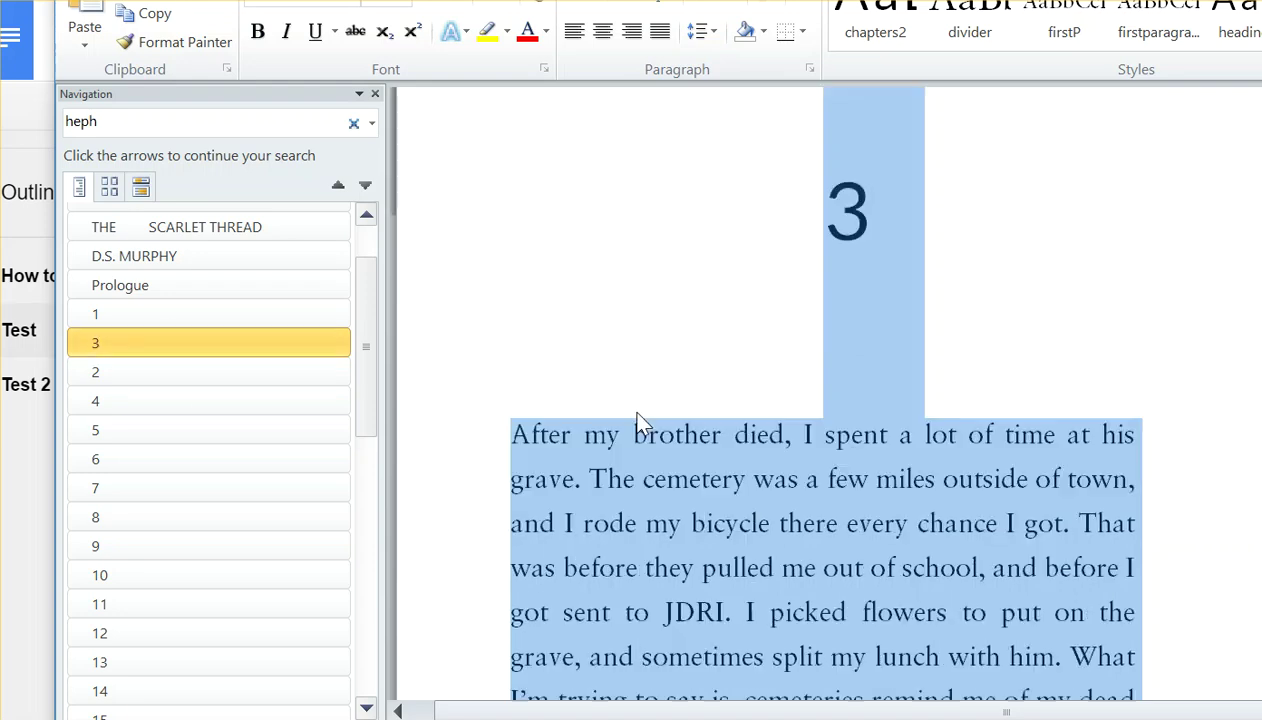
{"action": "scroll", "coordinate": [634, 480], "scroll_direction": "down", "scroll_amount": 10}
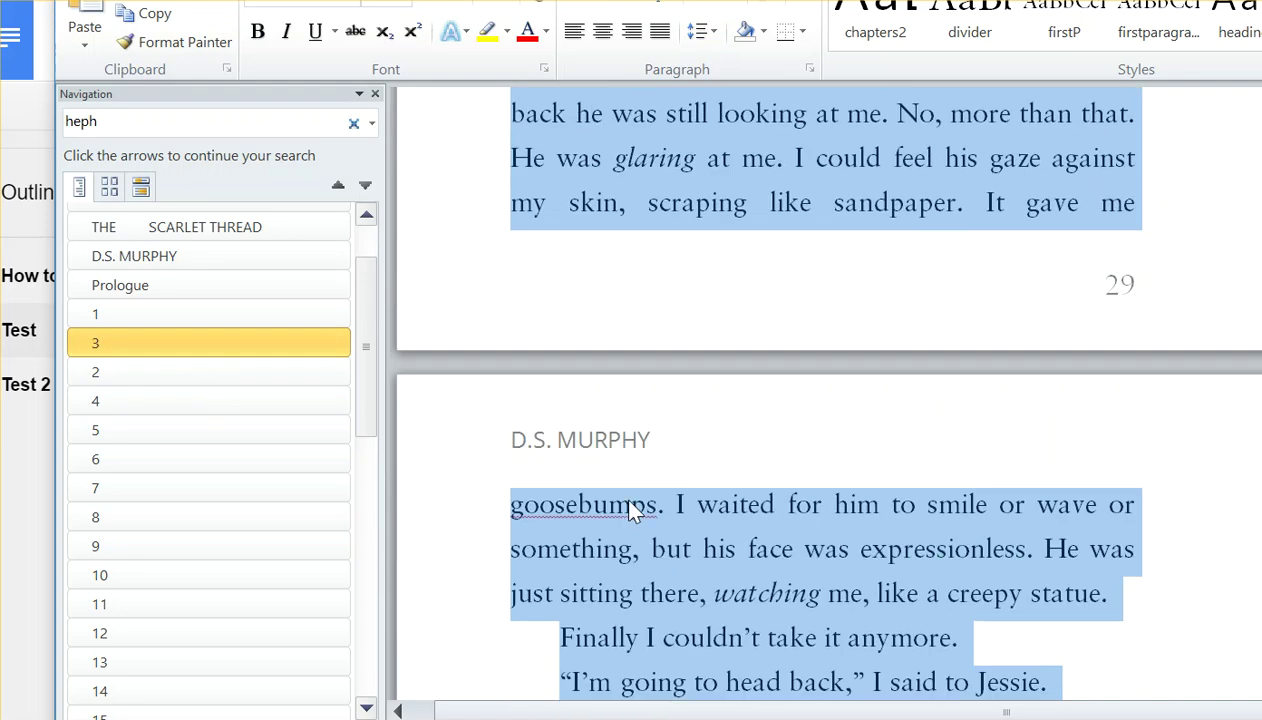
Move chapter 3 back to its place between chapters 2 and 4.
{"action": "left_click", "coordinate": [120, 345]}
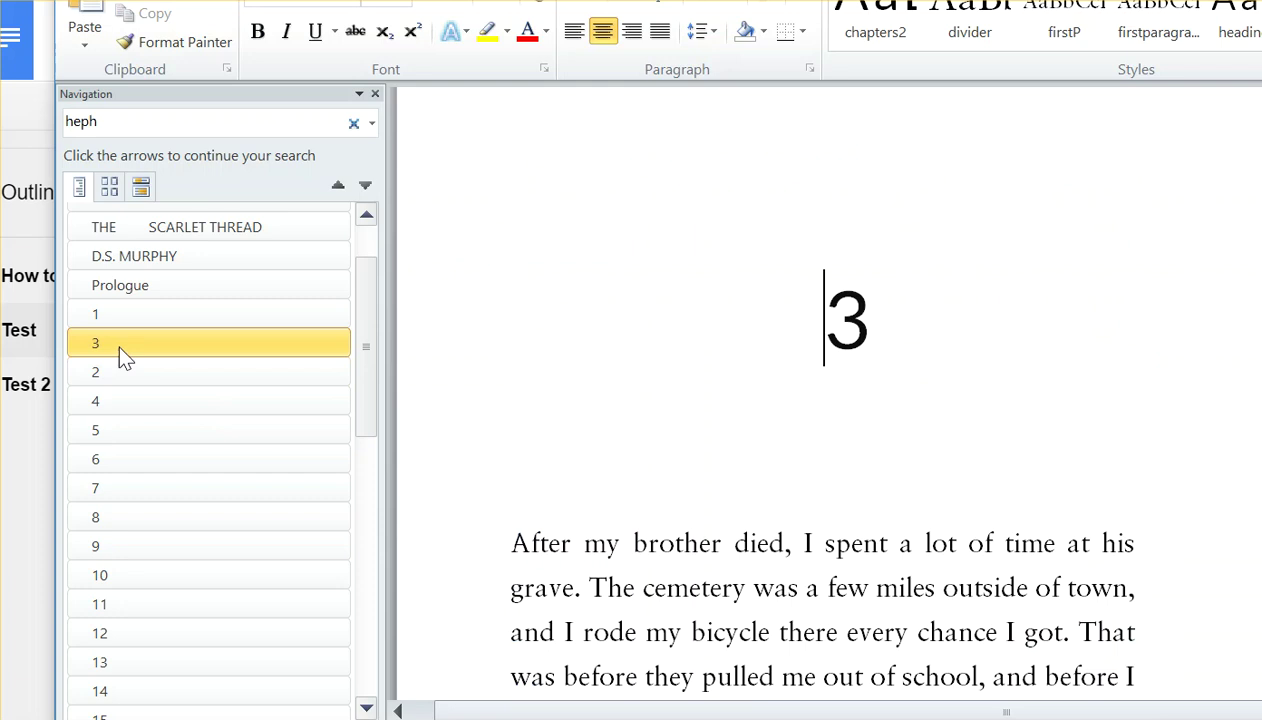
{"action": "left_click_drag", "start_coordinate": [127, 357], "coordinate": [135, 382]}
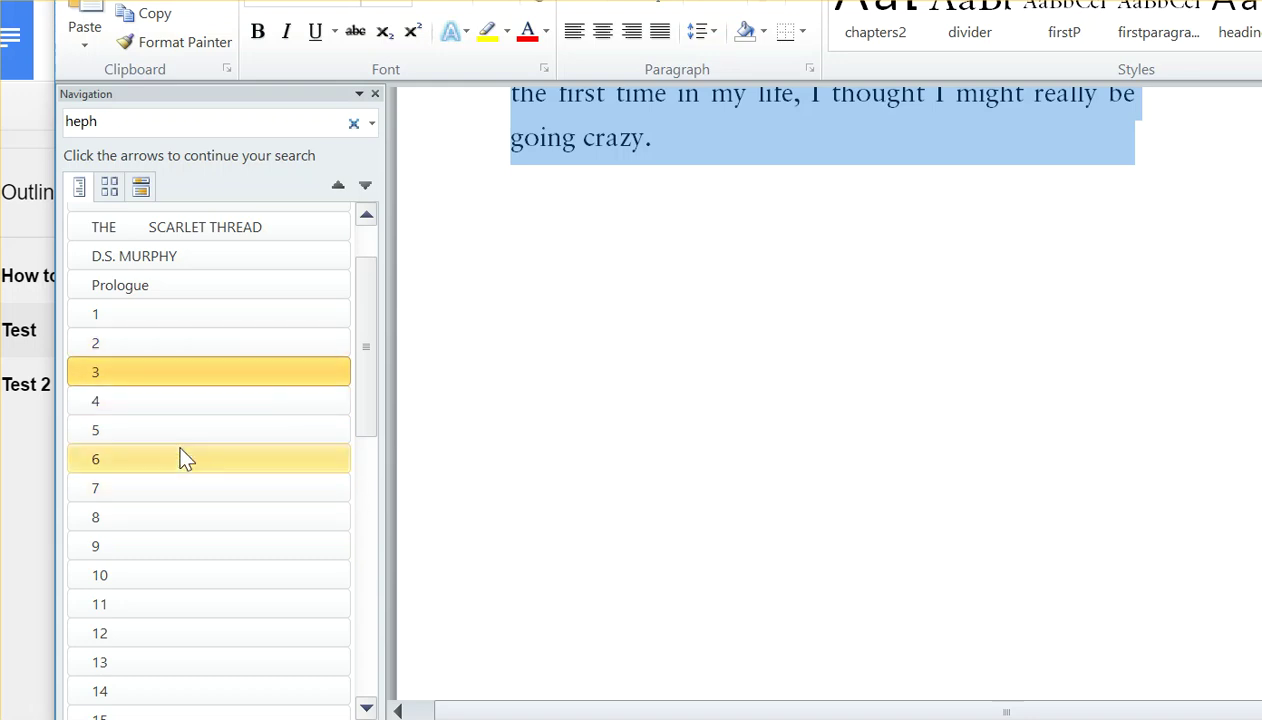
{"action": "scroll", "coordinate": [177, 500], "scroll_direction": "down", "scroll_amount": 3}
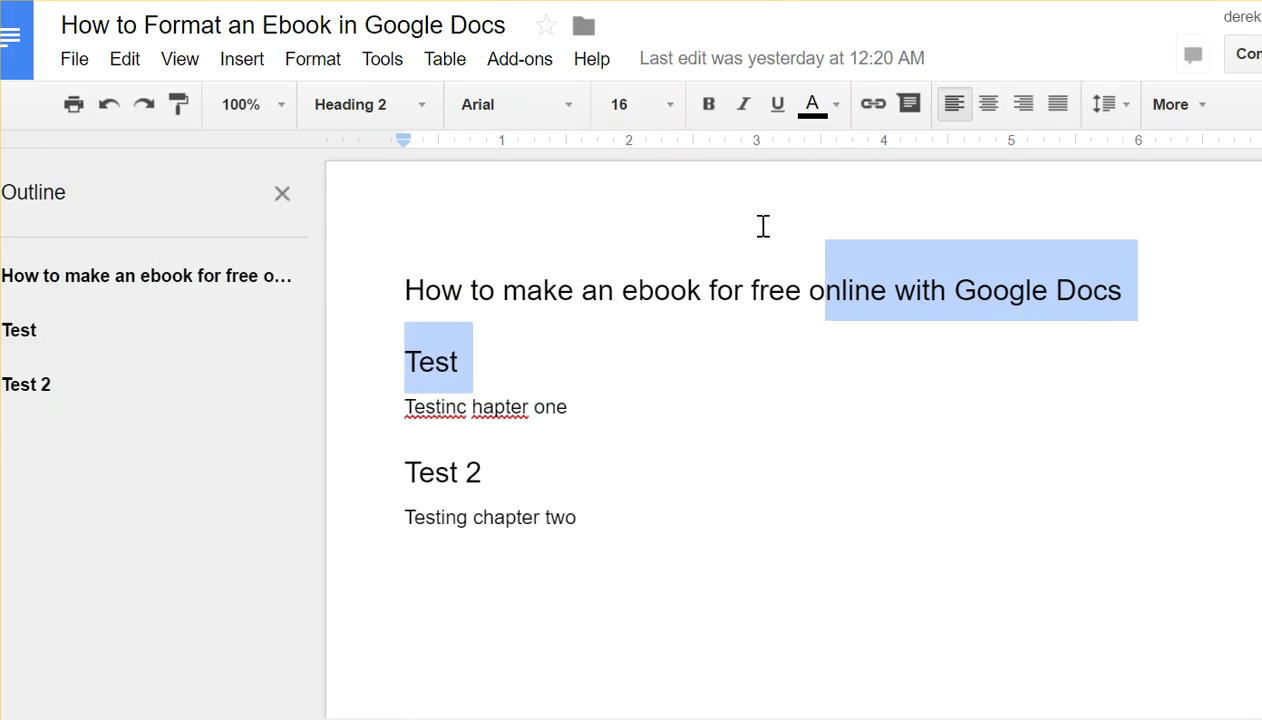
Return to the ebook document in Google Docs and look for the option that shows the document outline.
{"action": "left_click", "coordinate": [625, 350]}
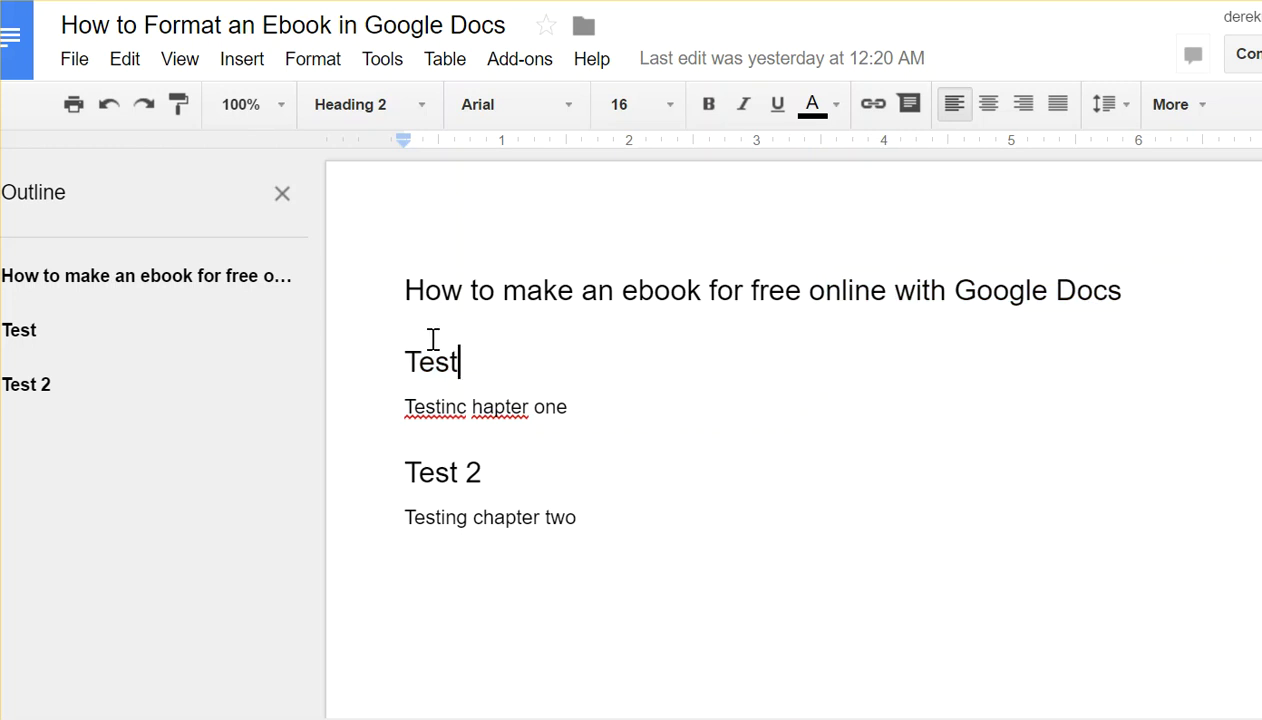
{"action": "left_click_drag", "start_coordinate": [0, 200], "coordinate": [18, 200]}
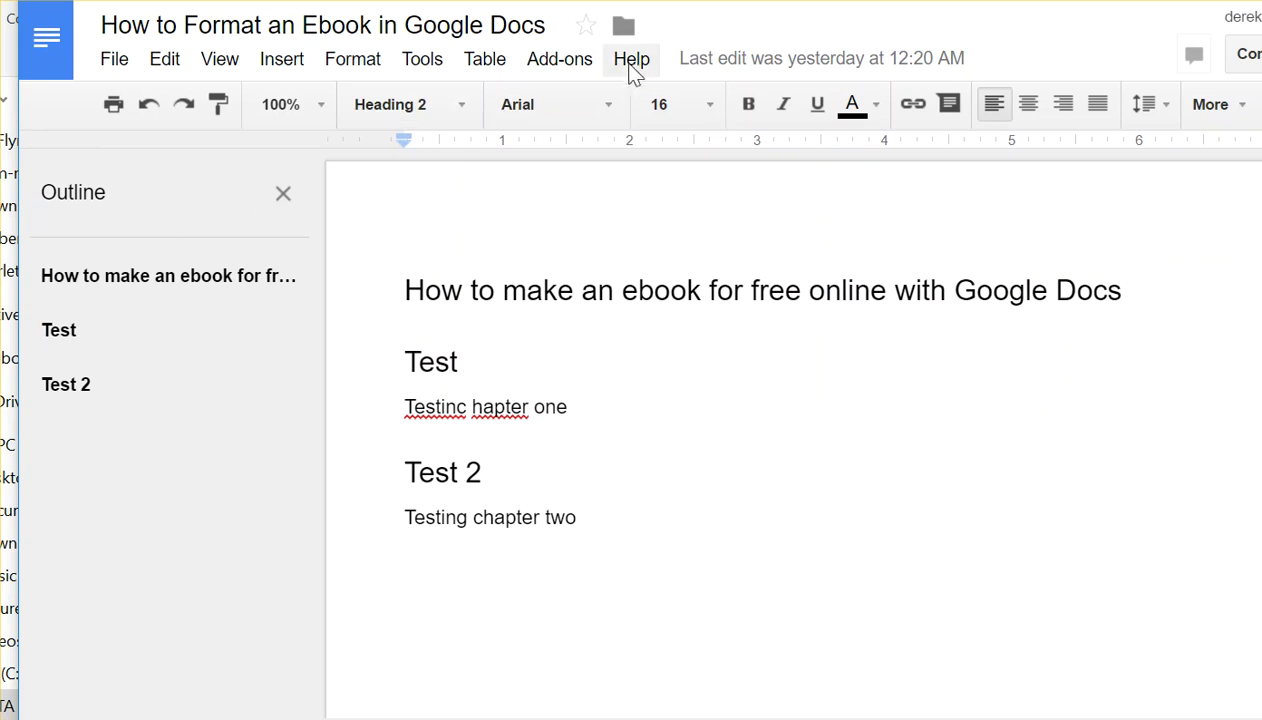
{"action": "left_click", "coordinate": [420, 68]}
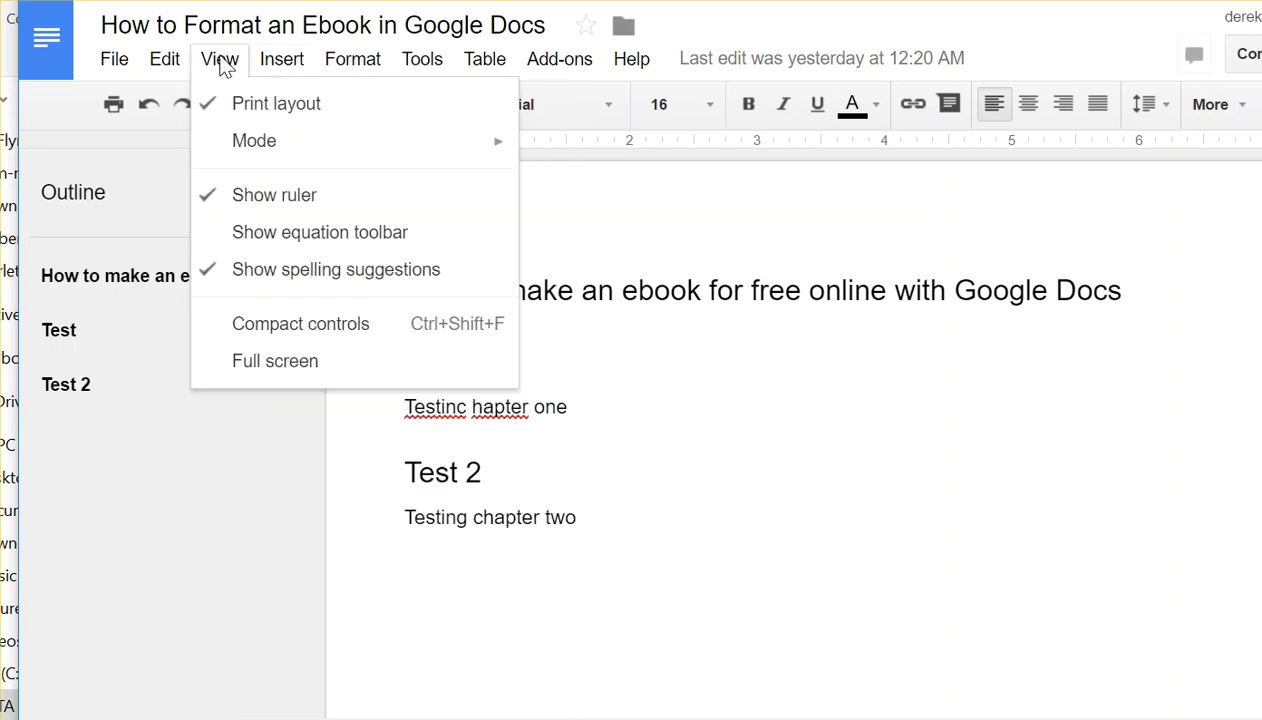
{"action": "left_click", "coordinate": [95, 192]}
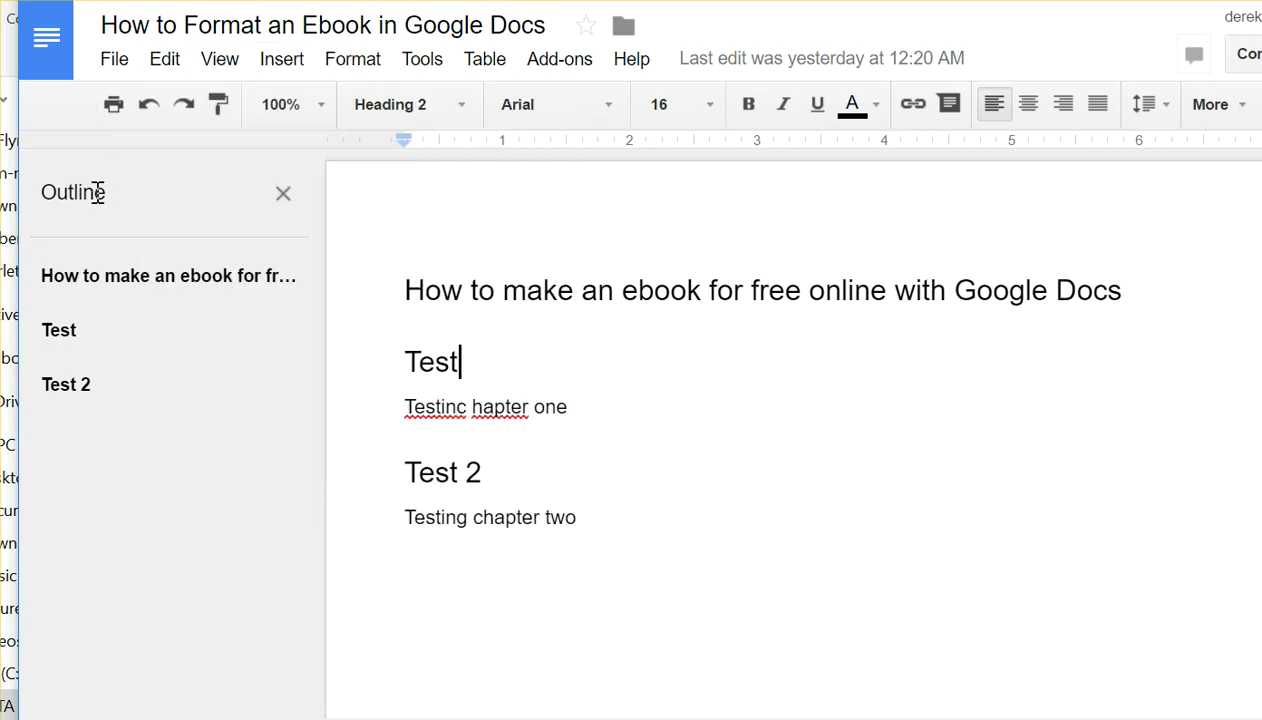
Apply the Heading 1 style to the "Test" chapter heading.
{"action": "left_click", "coordinate": [498, 360]}
{"action": "double_click", "coordinate": [391, 368]}
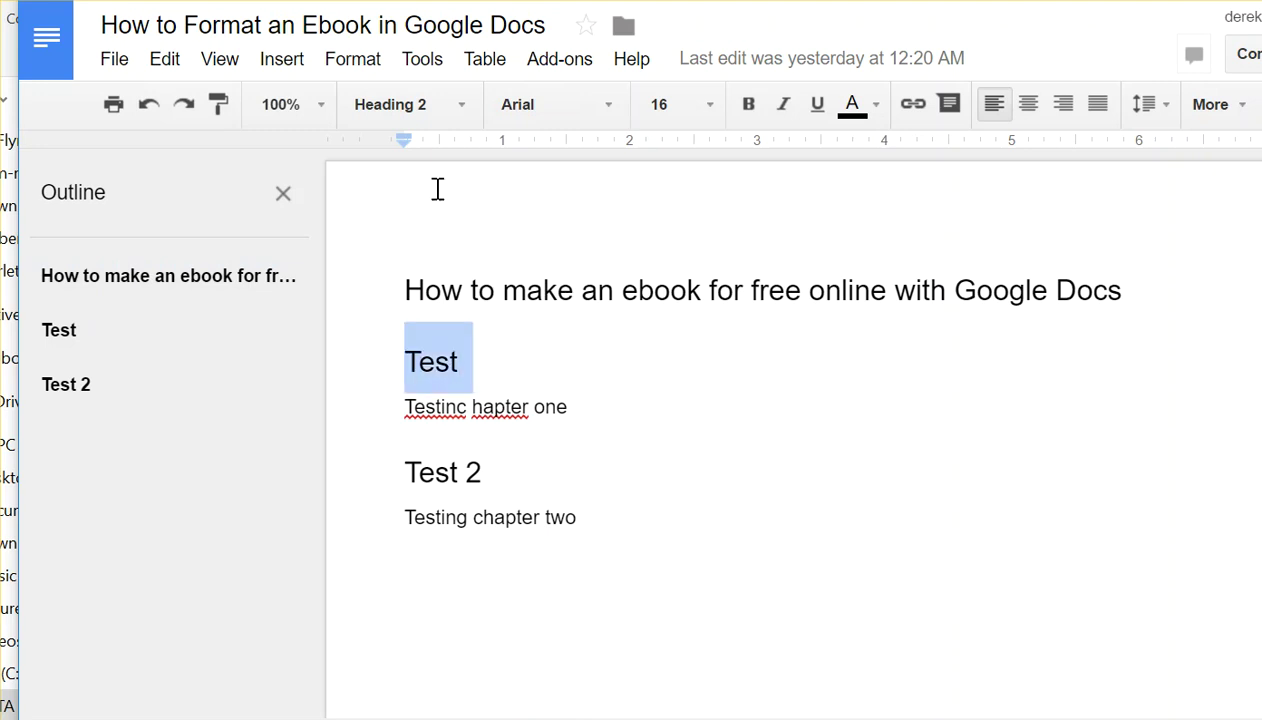
{"action": "left_click", "coordinate": [461, 102]}
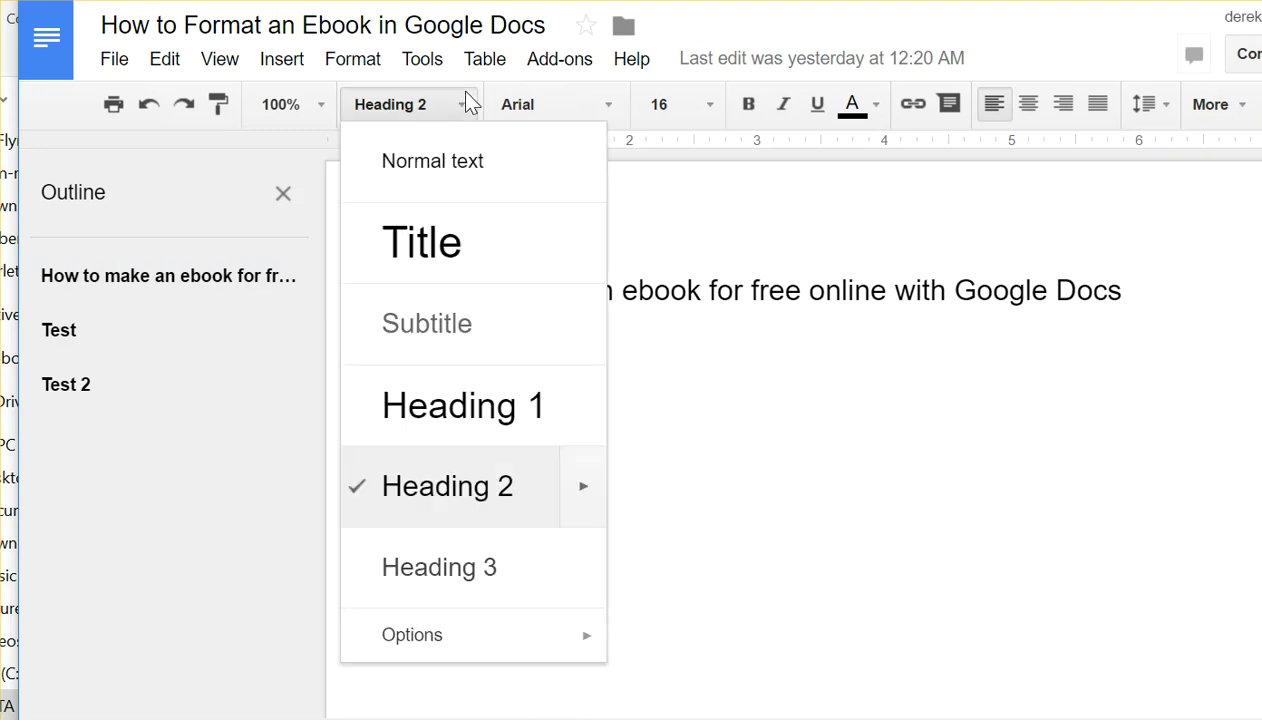
{"action": "left_click", "coordinate": [472, 412]}
{"action": "left_click", "coordinate": [432, 287]}
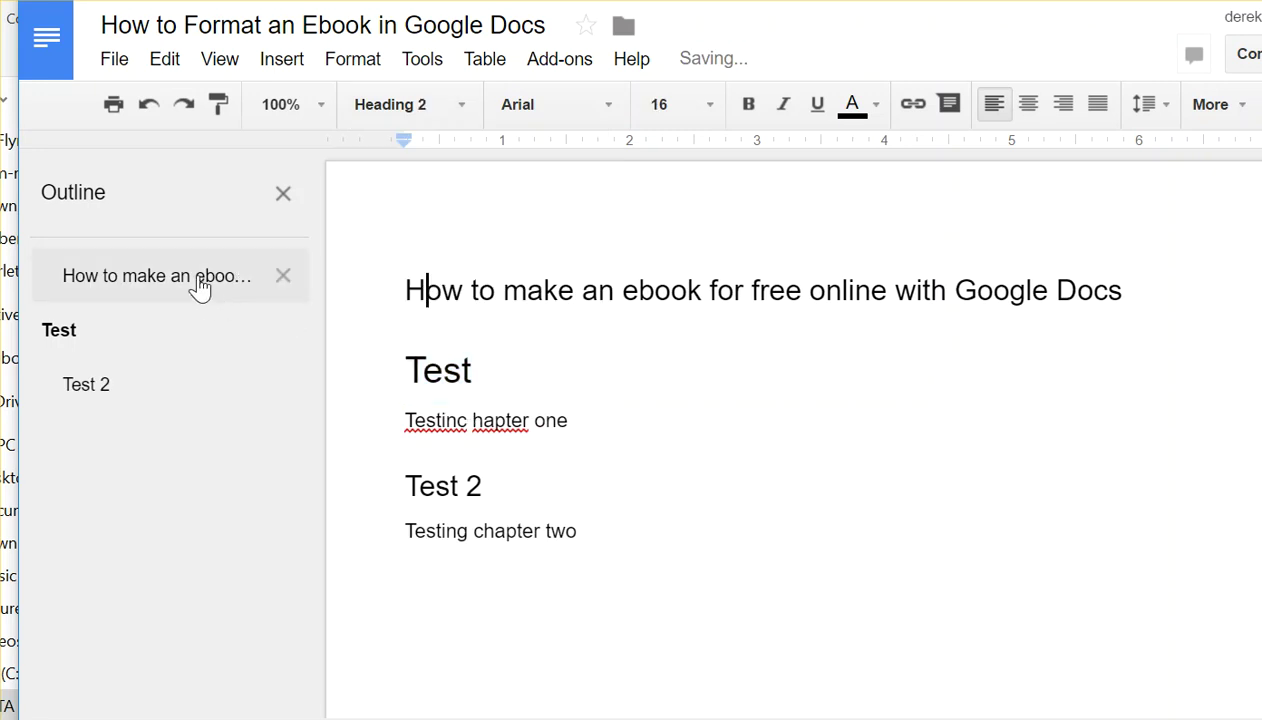
Select the body line under the "Test" heading to check its paragraph style.
{"action": "key", "text": "Down"}
{"action": "key", "text": "Down"}
{"action": "key", "text": "Down"}
{"action": "double_click", "coordinate": [610, 422]}
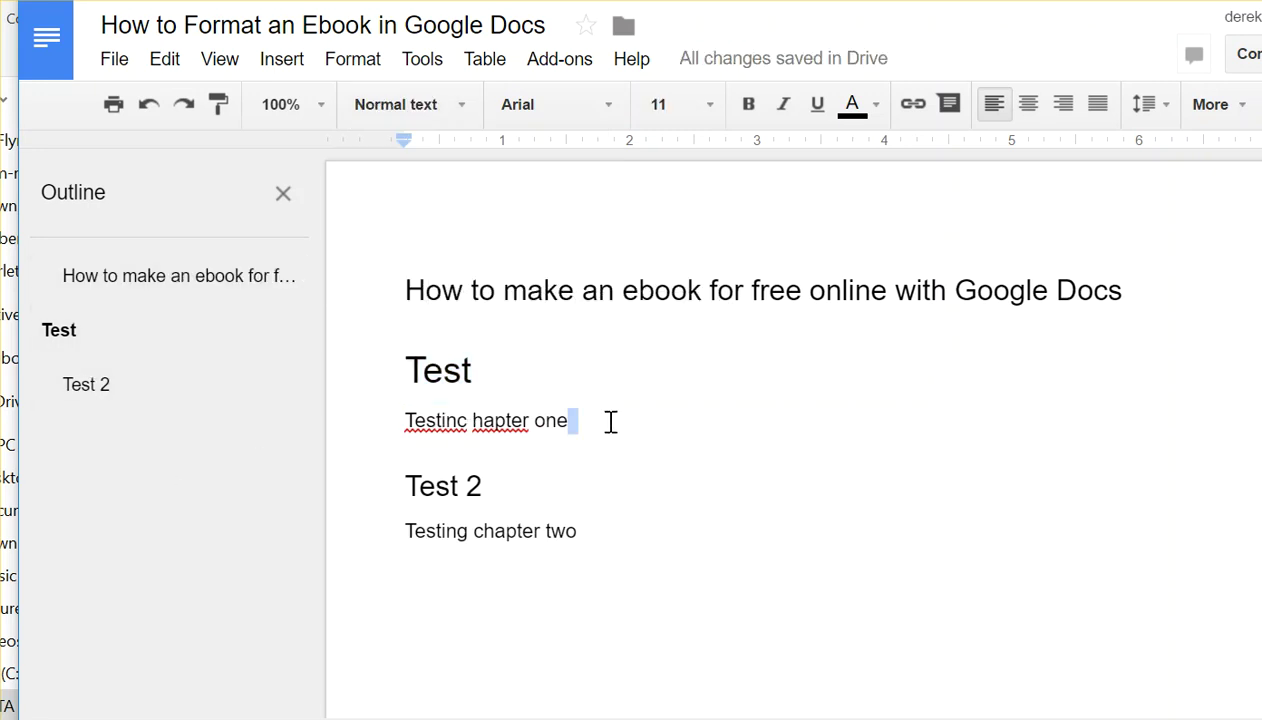
{"action": "left_click", "coordinate": [403, 420], "text": "shift"}
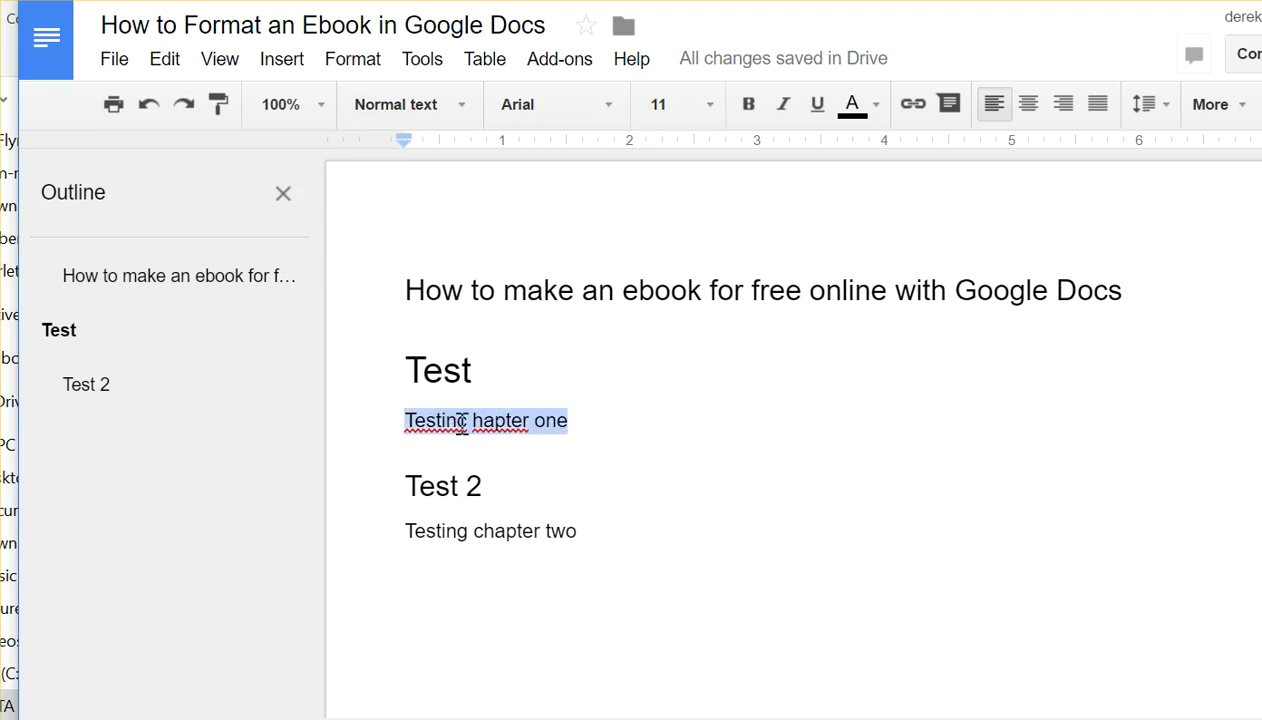
{"action": "double_click", "coordinate": [584, 424]}
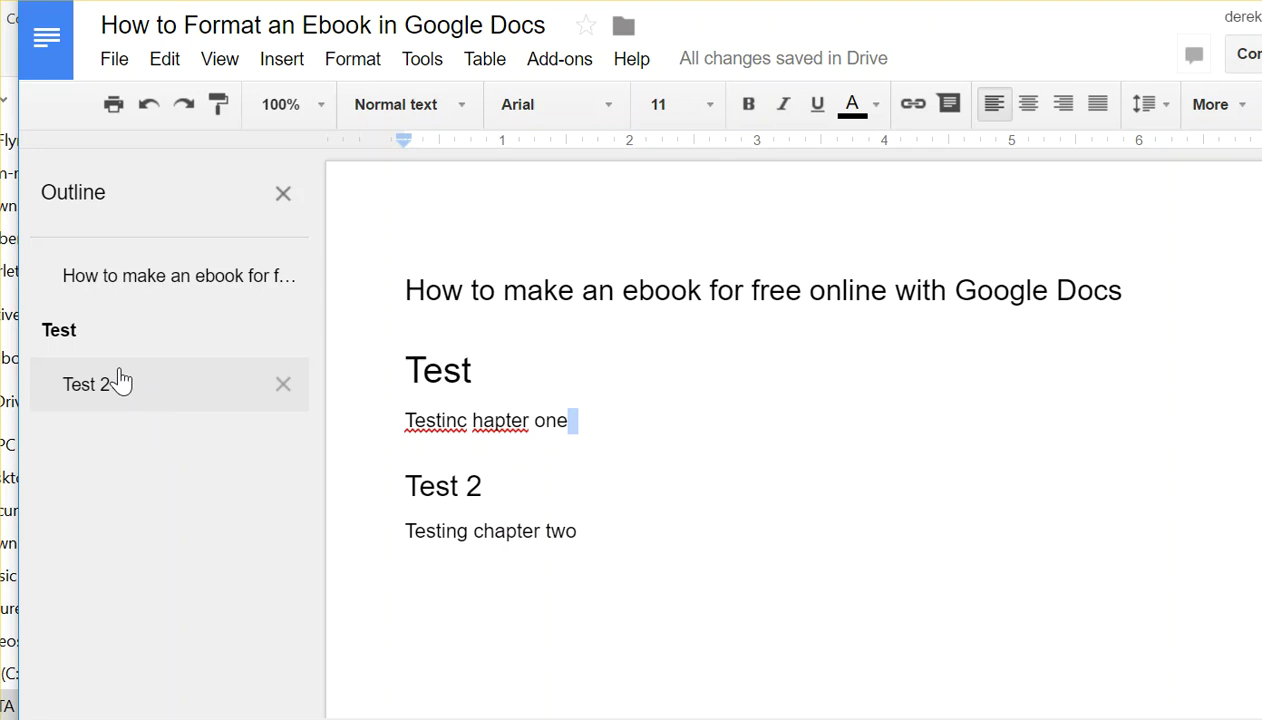
Use the document outline to go to the "How to make an ebook" line, "Test 2" and the "Test" heading.
{"action": "left_click", "coordinate": [143, 292]}
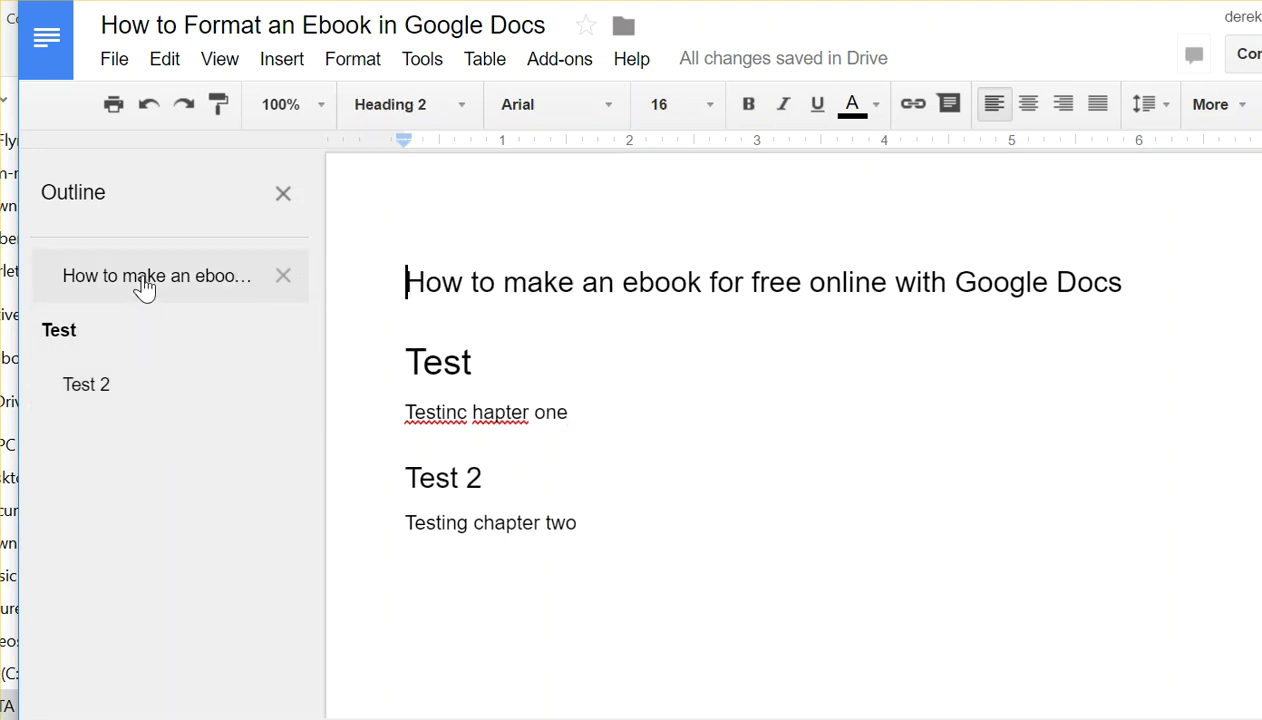
{"action": "left_click", "coordinate": [146, 388]}
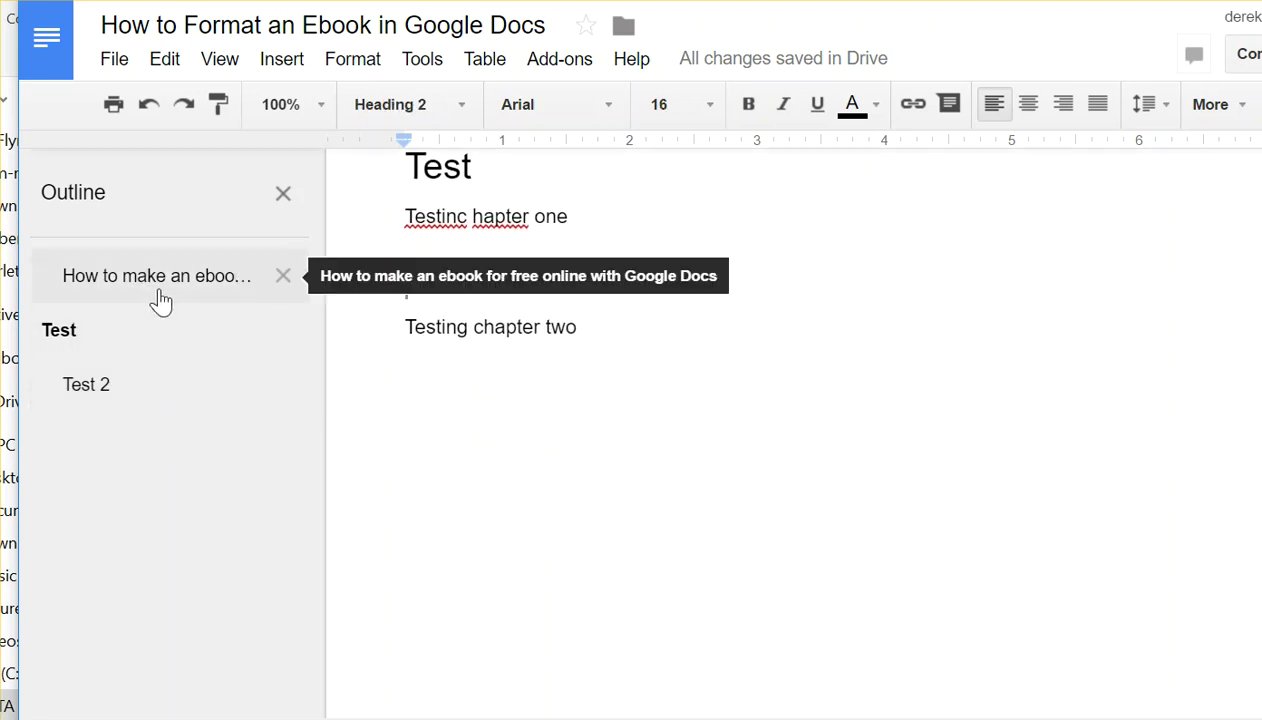
{"action": "left_click", "coordinate": [168, 332]}
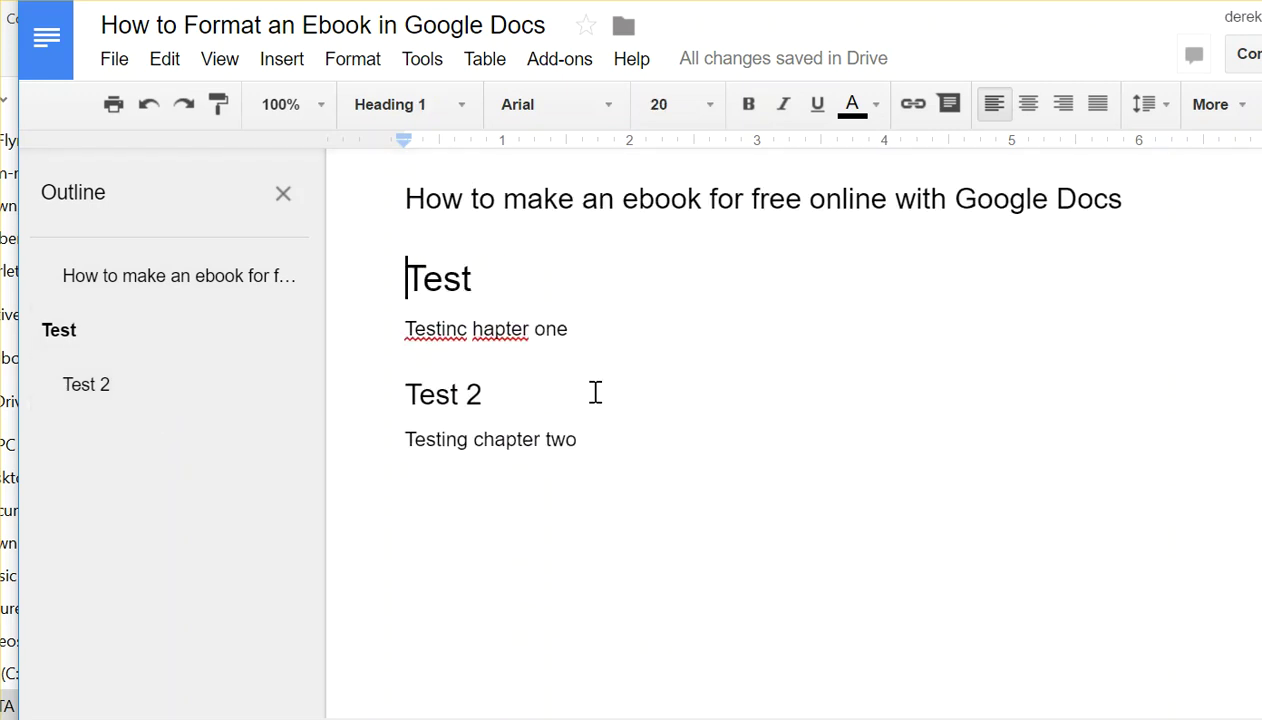
{"action": "scroll", "coordinate": [485, 380], "scroll_direction": "up", "scroll_amount": 1}
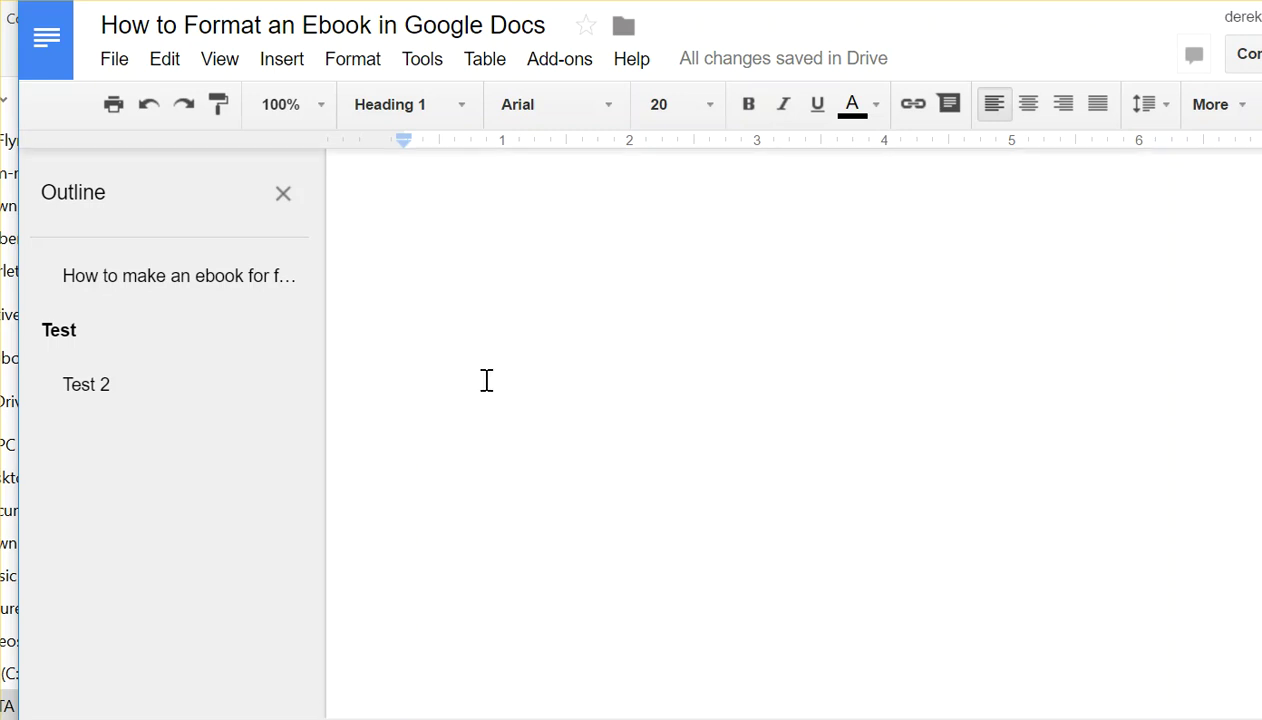
{"action": "left_click", "coordinate": [487, 375]}
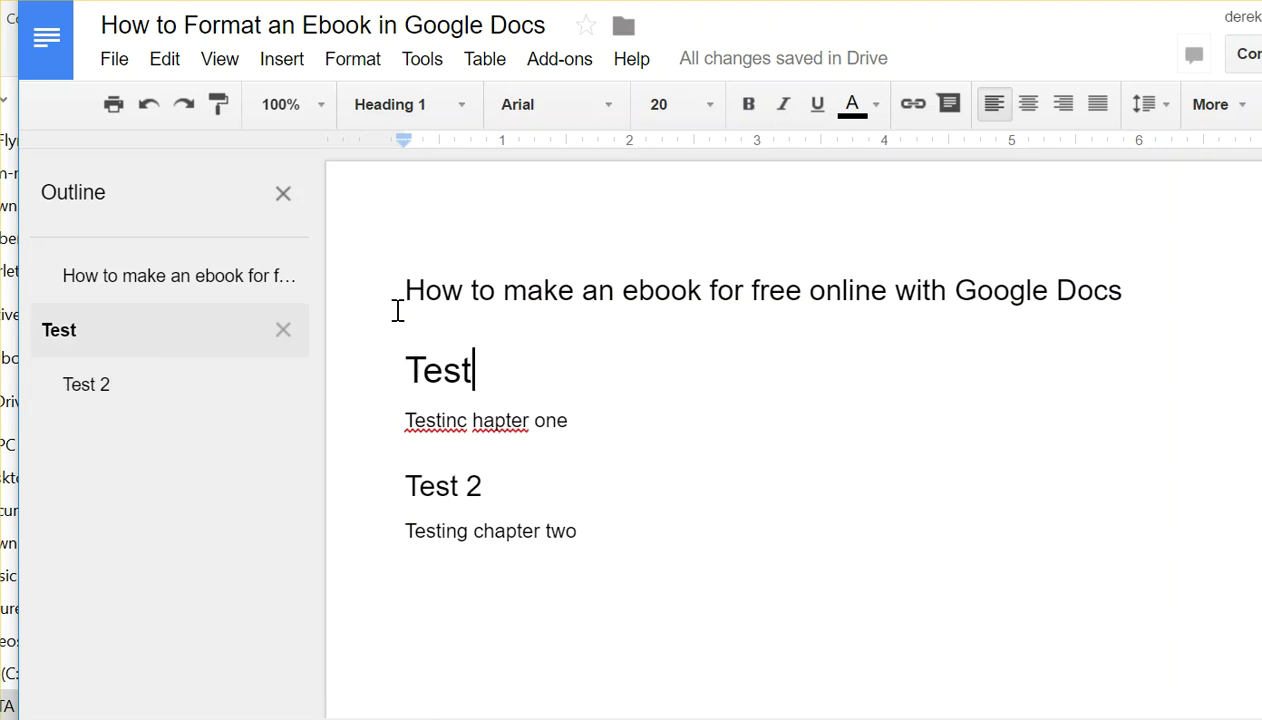
Compare the paragraph style of the "How to make an ebook" line with that of the "Test" heading.
{"action": "left_click", "coordinate": [524, 420]}
{"action": "left_click", "coordinate": [446, 368]}
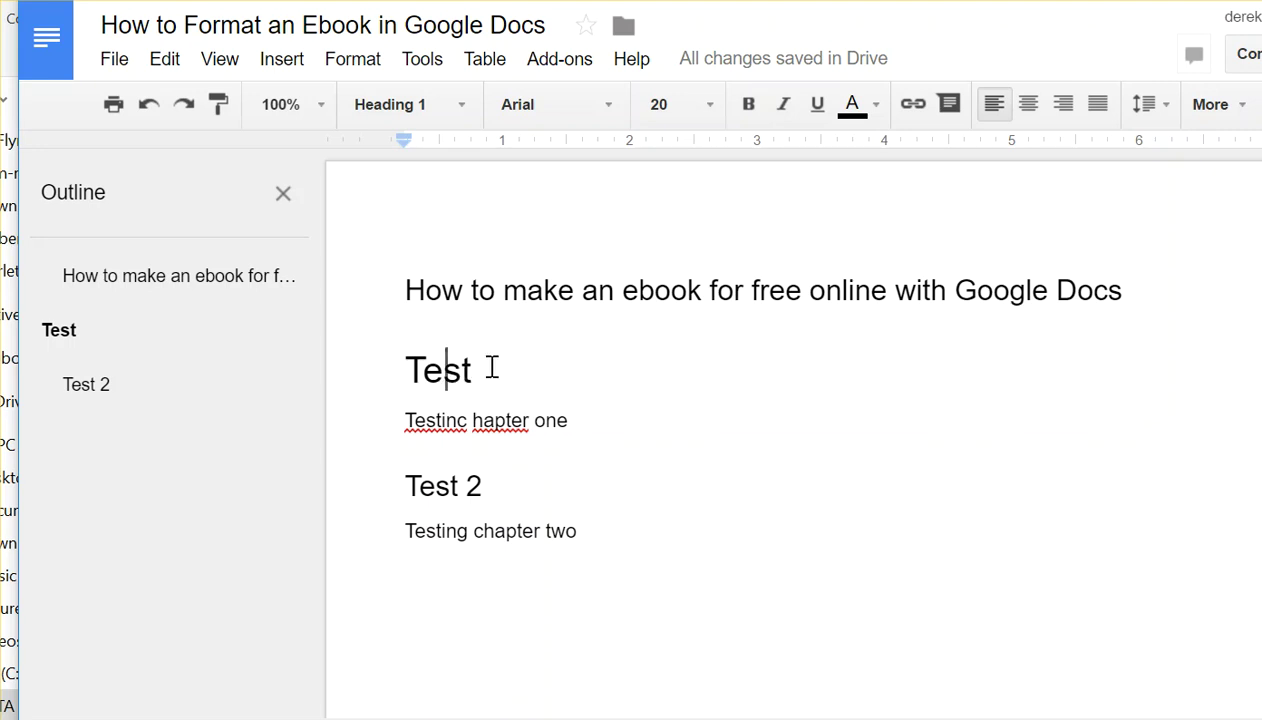
{"action": "left_click_drag", "start_coordinate": [490, 366], "coordinate": [376, 367]}
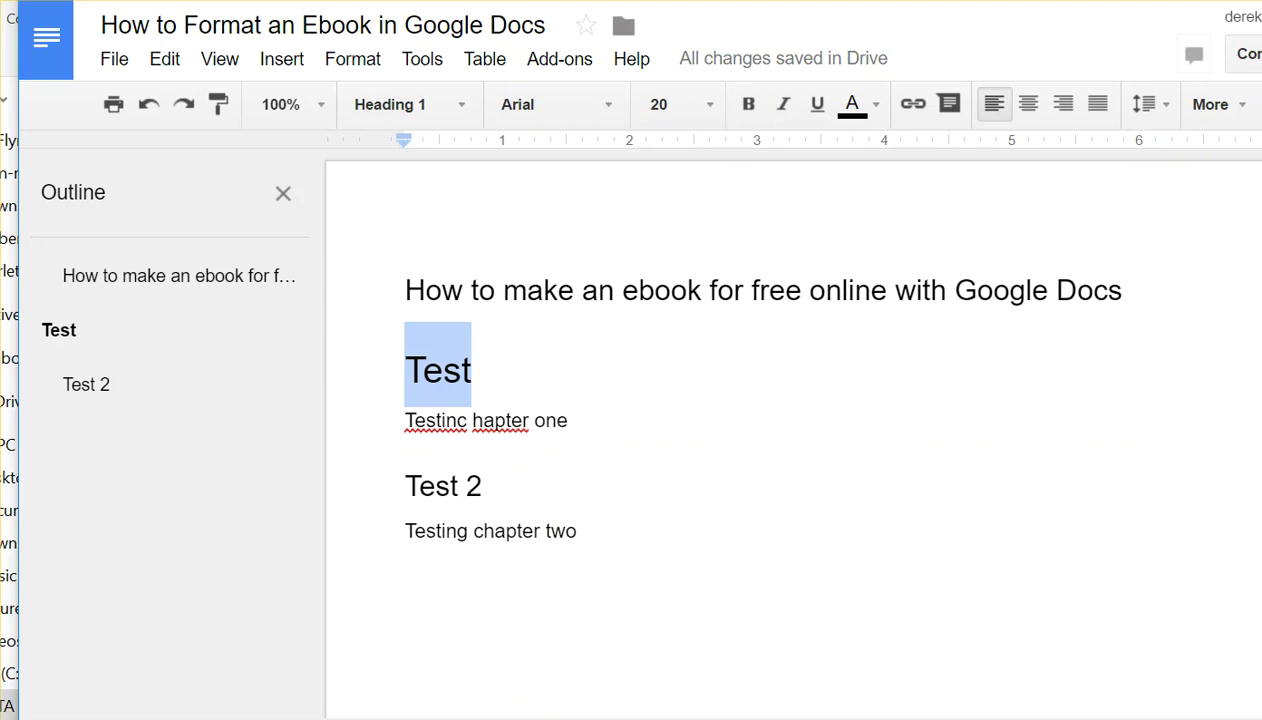
{"action": "scroll", "coordinate": [817, 352], "scroll_direction": "down", "scroll_amount": 6}
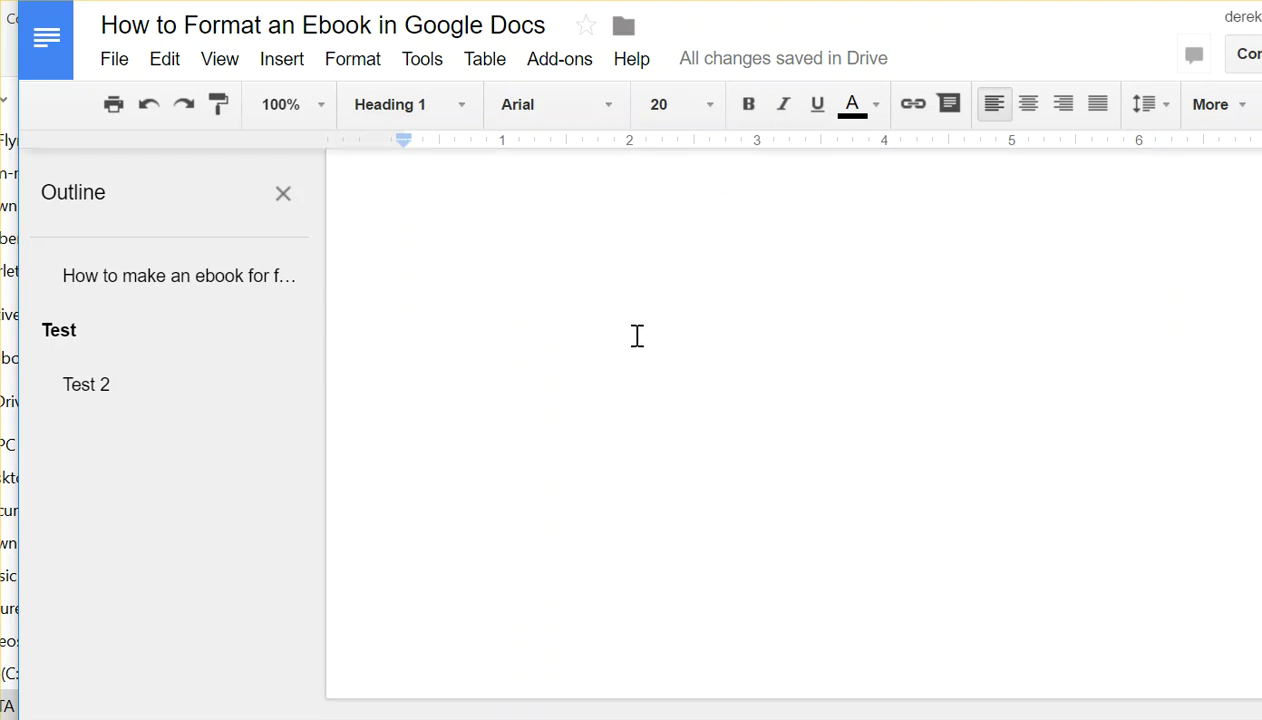
{"action": "scroll", "coordinate": [658, 330], "scroll_direction": "up", "scroll_amount": 6}
{"action": "scroll", "coordinate": [566, 369], "scroll_direction": "down", "scroll_amount": 5}
{"action": "scroll", "coordinate": [500, 400], "scroll_direction": "up", "scroll_amount": 5}
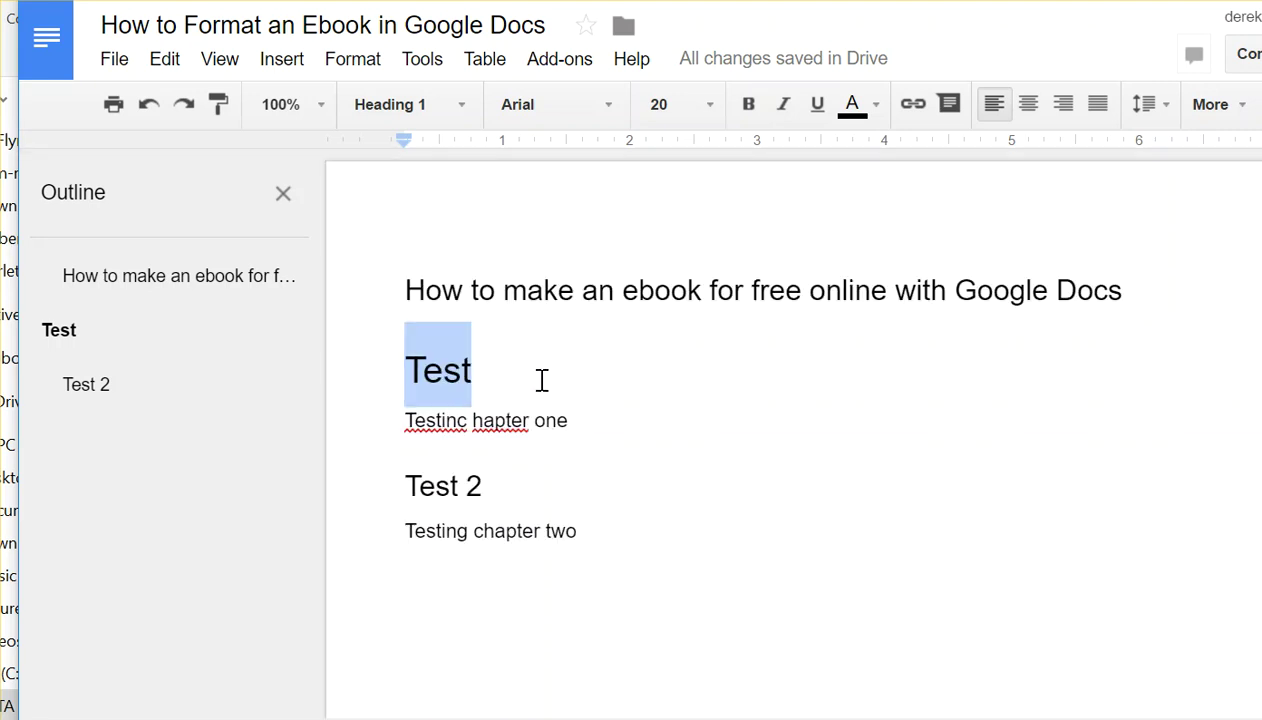
{"action": "left_click", "coordinate": [468, 292]}
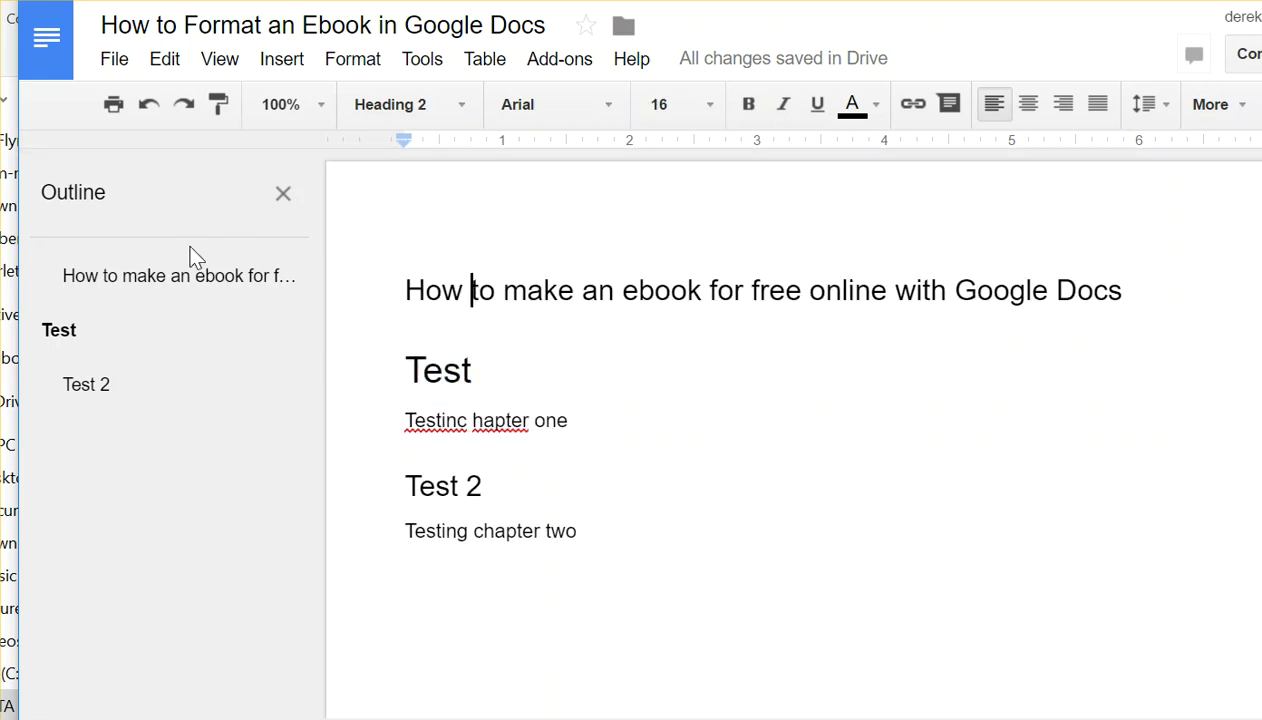
{"action": "left_click_drag", "start_coordinate": [475, 370], "coordinate": [403, 362]}
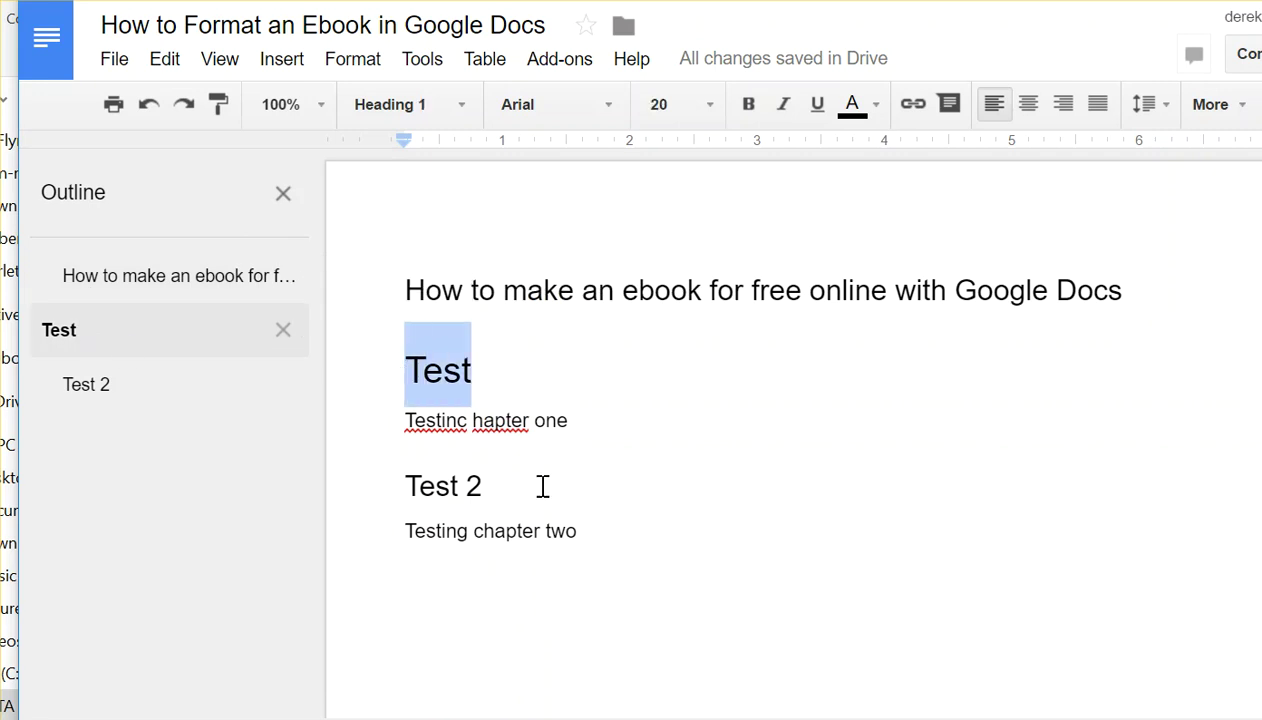
Compare the paragraph style of the "Test 2" heading with that of the "Test" heading.
{"action": "left_click_drag", "start_coordinate": [541, 487], "coordinate": [402, 484]}
{"action": "left_click", "coordinate": [420, 370]}
{"action": "left_click_drag", "start_coordinate": [484, 364], "coordinate": [374, 368]}
{"action": "double_click", "coordinate": [517, 352]}
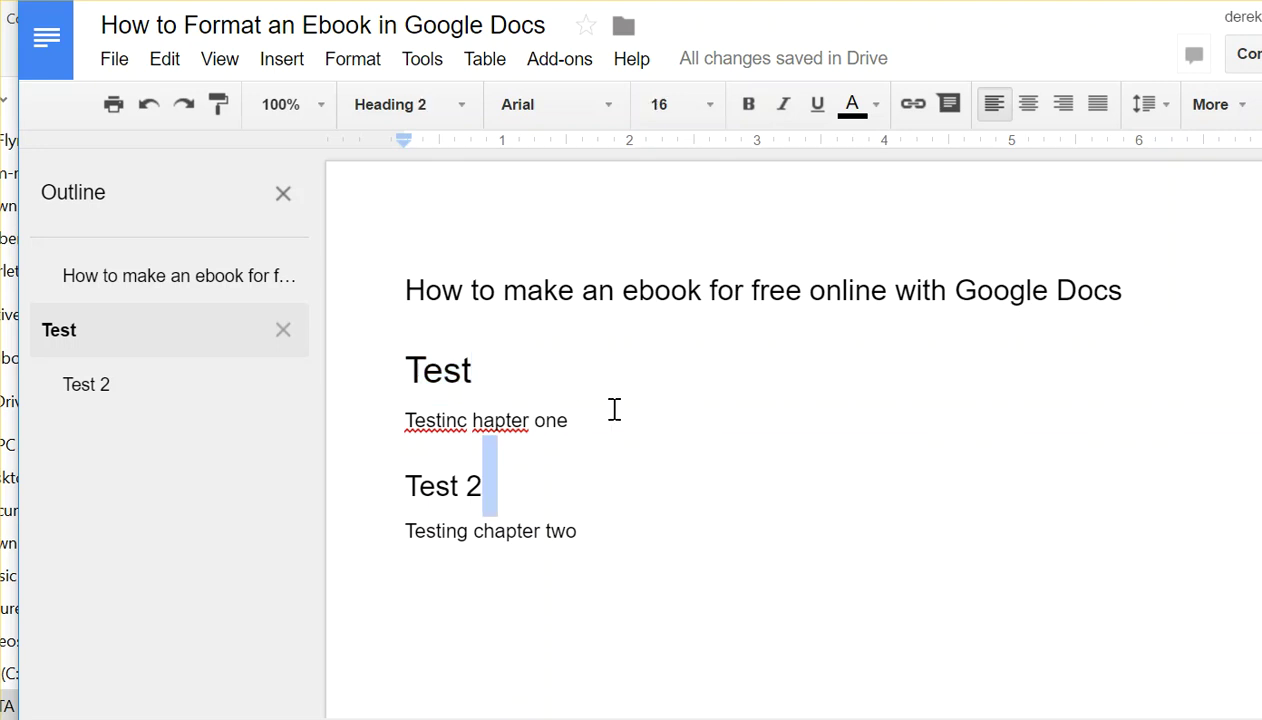
Copy the "Testinc hapter one" line under the "Test" heading and apply the Heading 3 style to the original.
{"action": "left_click_drag", "start_coordinate": [403, 420], "coordinate": [585, 420]}
{"action": "key", "text": "ctrl+c"}
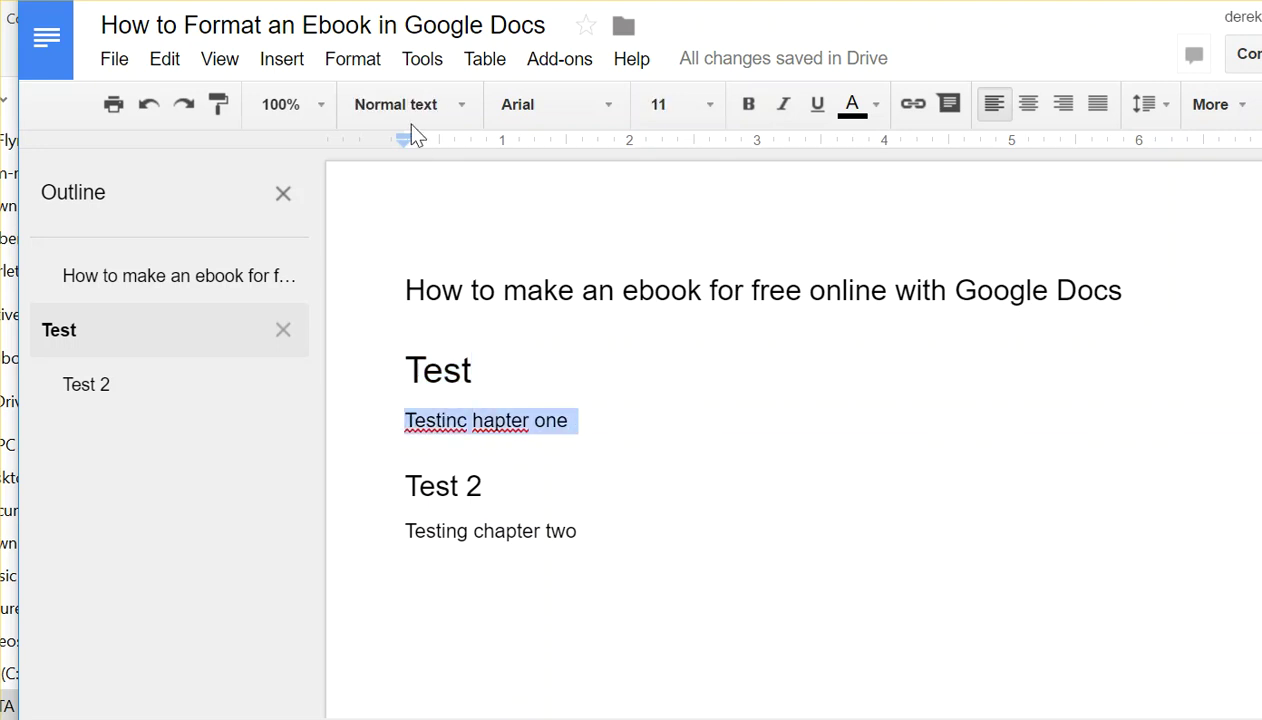
{"action": "left_click", "coordinate": [443, 104]}
{"action": "left_click", "coordinate": [479, 568]}
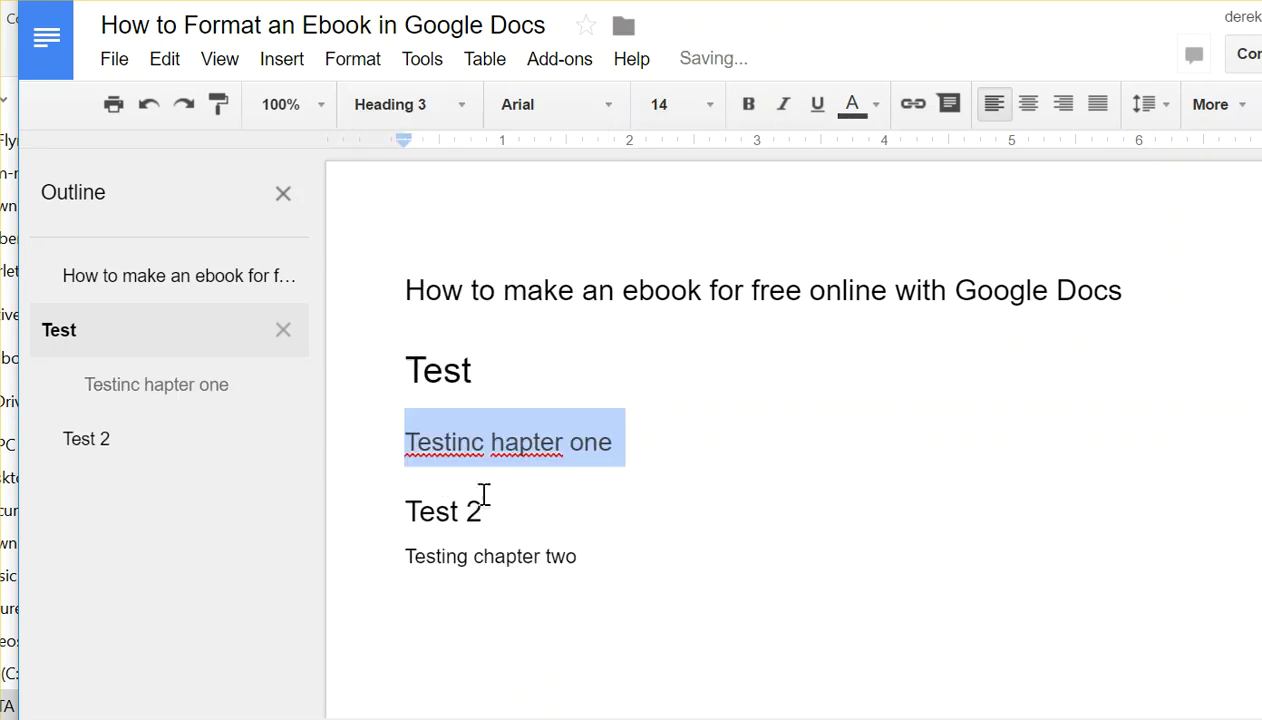
{"action": "left_click", "coordinate": [458, 447]}
{"action": "left_click_drag", "start_coordinate": [634, 438], "coordinate": [380, 441]}
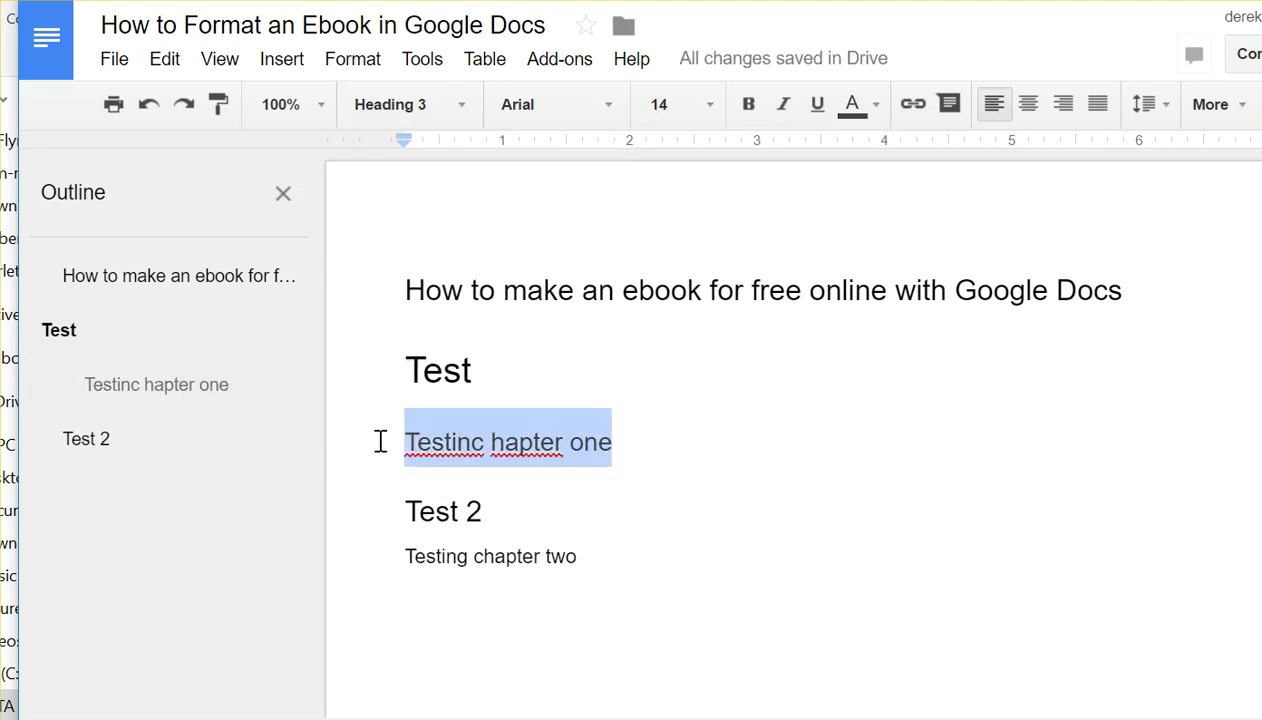
Paste two copies of the copied line below the Heading 3 subheading.
{"action": "left_click", "coordinate": [653, 452]}
{"action": "key", "text": "Return"}
{"action": "key", "text": "ctrl+v"}
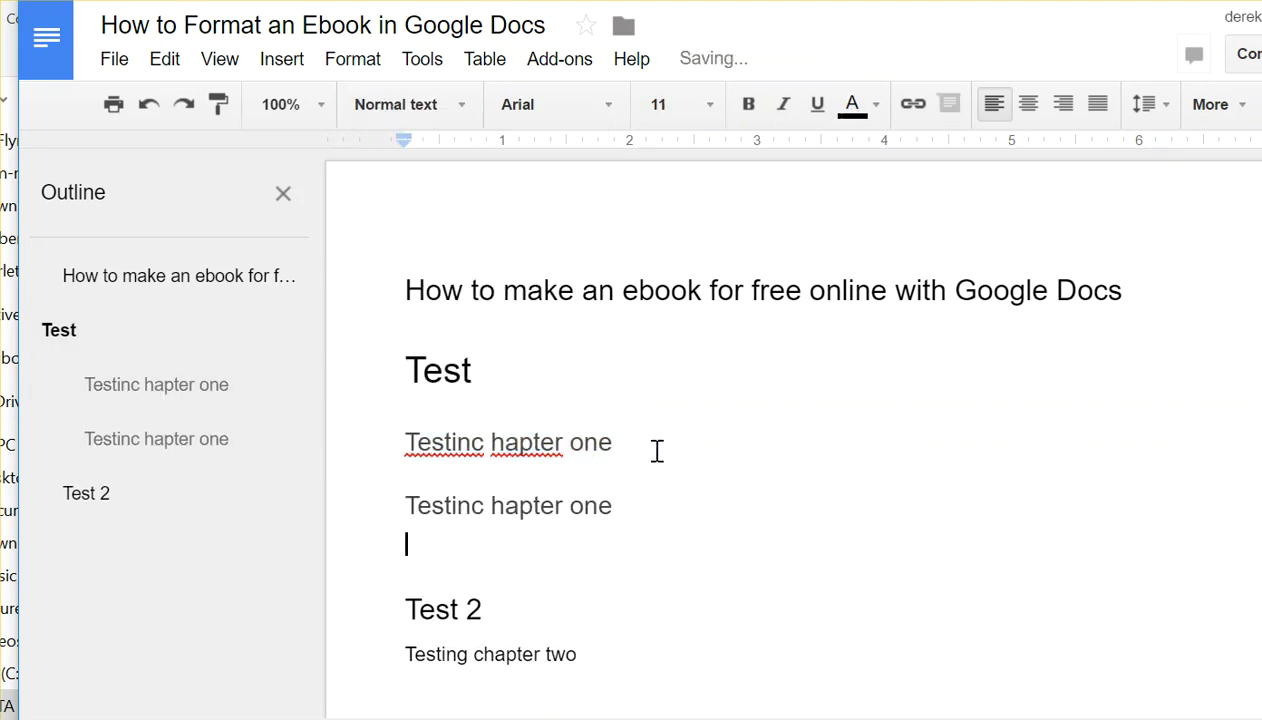
{"action": "key", "text": "ctrl+v"}
Correct "hapter" to "chapter" in all three Heading 3 subheadings.
{"action": "left_click", "coordinate": [494, 505]}
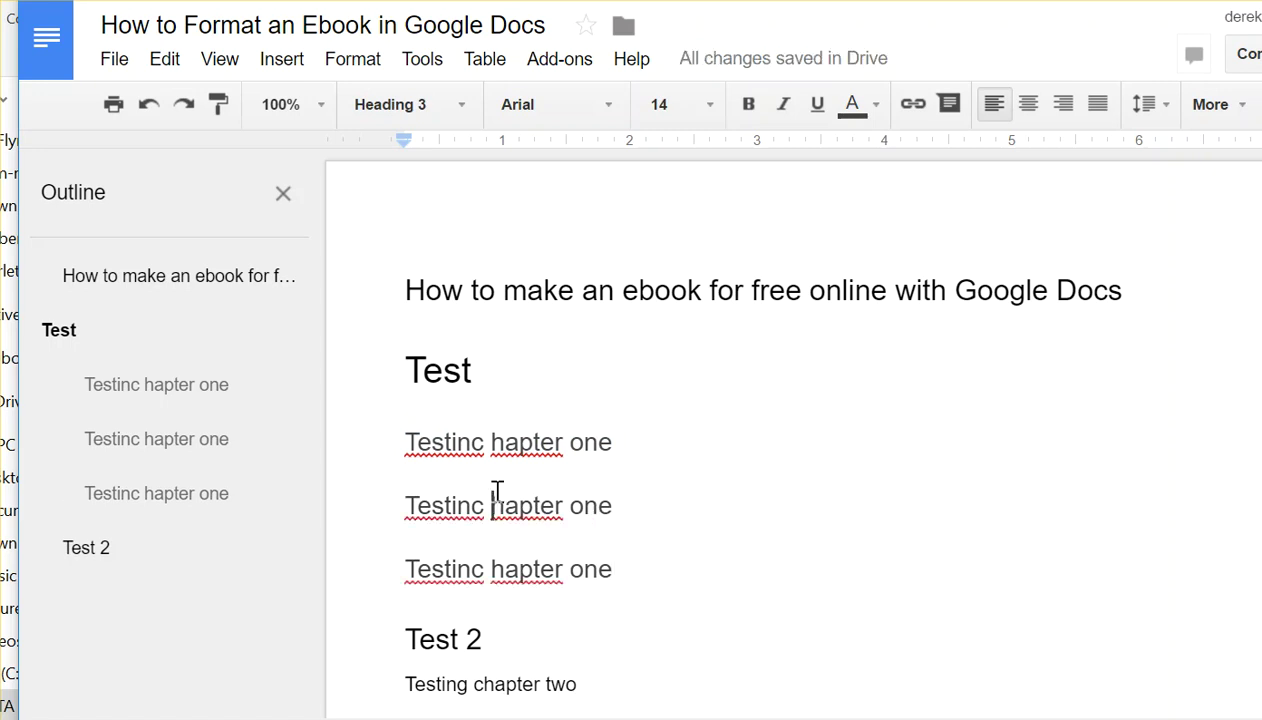
{"action": "type", "text": "c"}
{"action": "left_click", "coordinate": [493, 444]}
{"action": "type", "text": "c"}
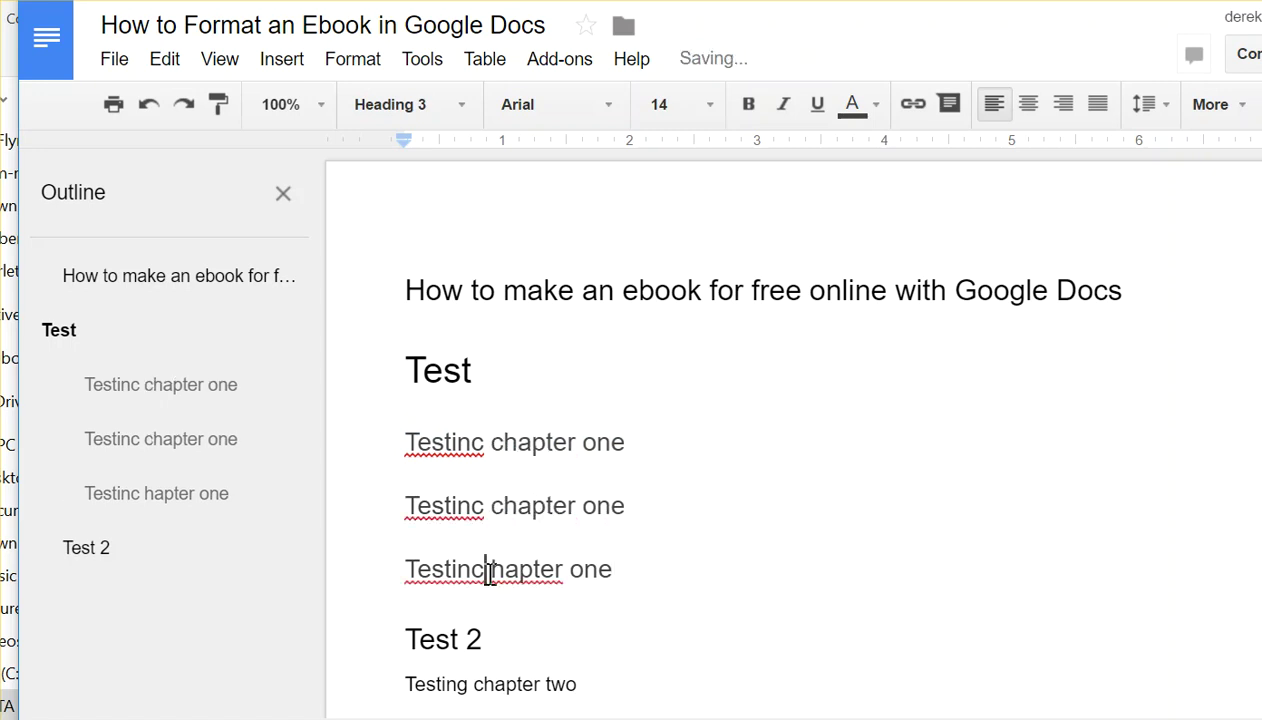
{"action": "left_click", "coordinate": [494, 569]}
{"action": "type", "text": "c"}
Correct "Testinc" to "Testing" in all three Heading 3 subheadings.
{"action": "key", "text": "BackSpace"}
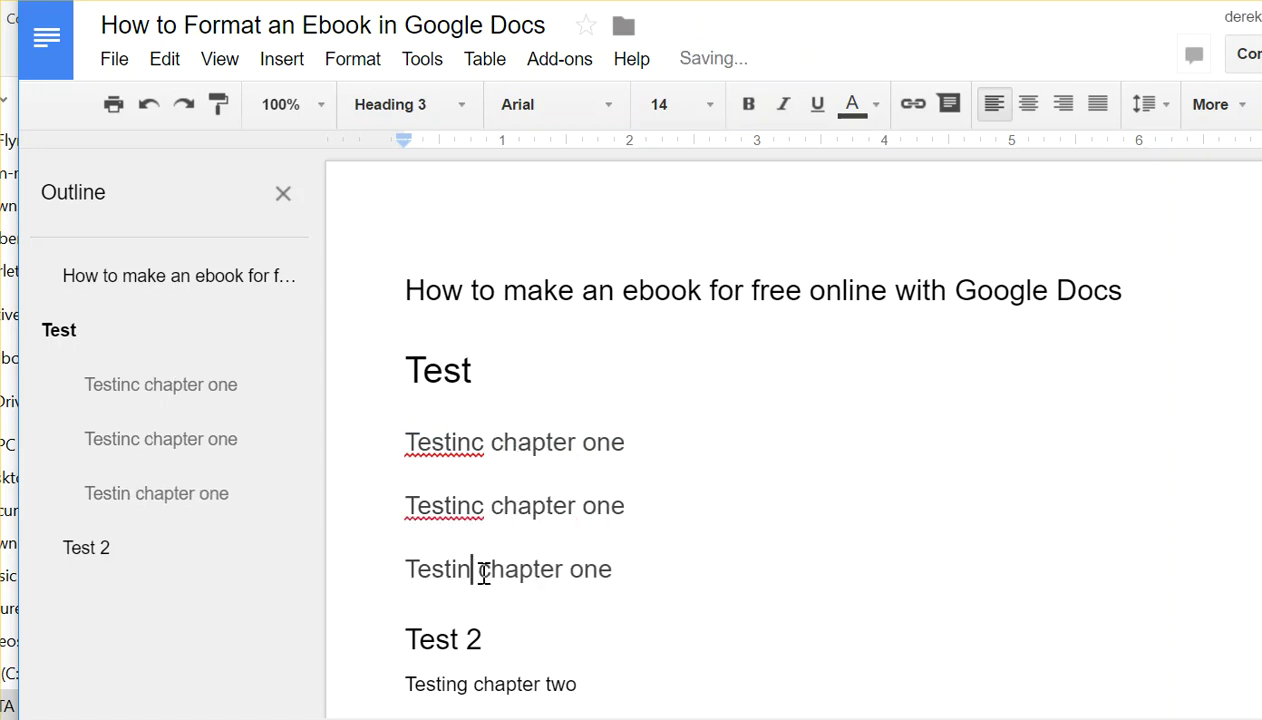
{"action": "type", "text": "g"}
{"action": "key", "text": "Up"}
{"action": "key", "text": "BackSpace"}
{"action": "type", "text": "g"}
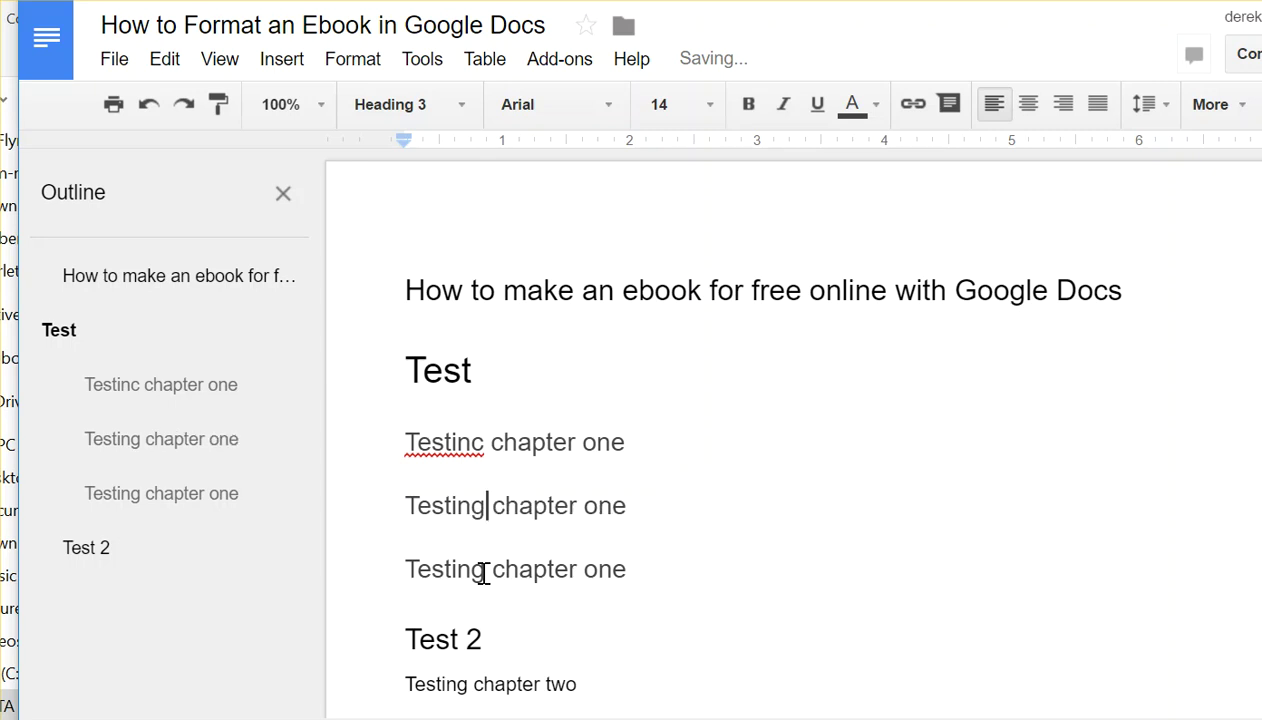
{"action": "key", "text": "BackSpace"}
{"action": "type", "text": "g"}
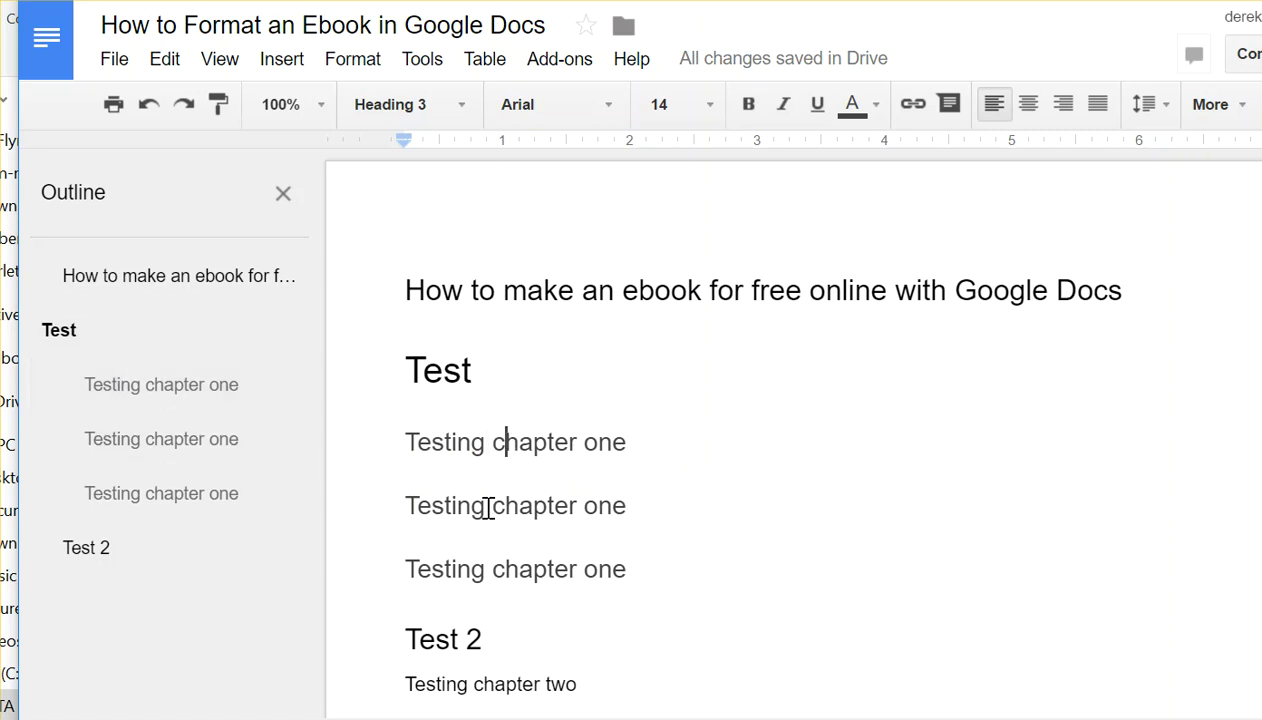
Add the body line "Normal text, chapter" in the Normal text style below the first "Testing chapter one" subheading.
{"action": "left_click_drag", "start_coordinate": [695, 450], "coordinate": [704, 455]}
{"action": "key", "text": "Return"}
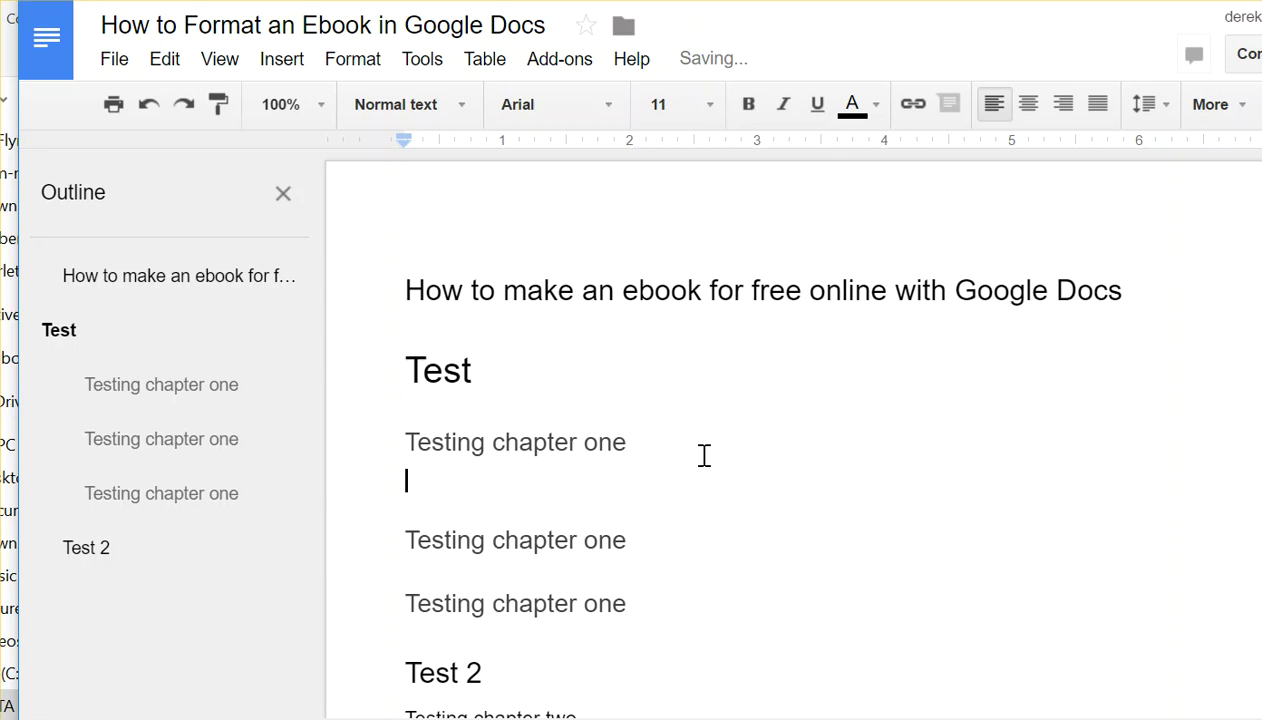
{"action": "type", "text": "Nov"}
{"action": "type", "text": "rmal tex"}
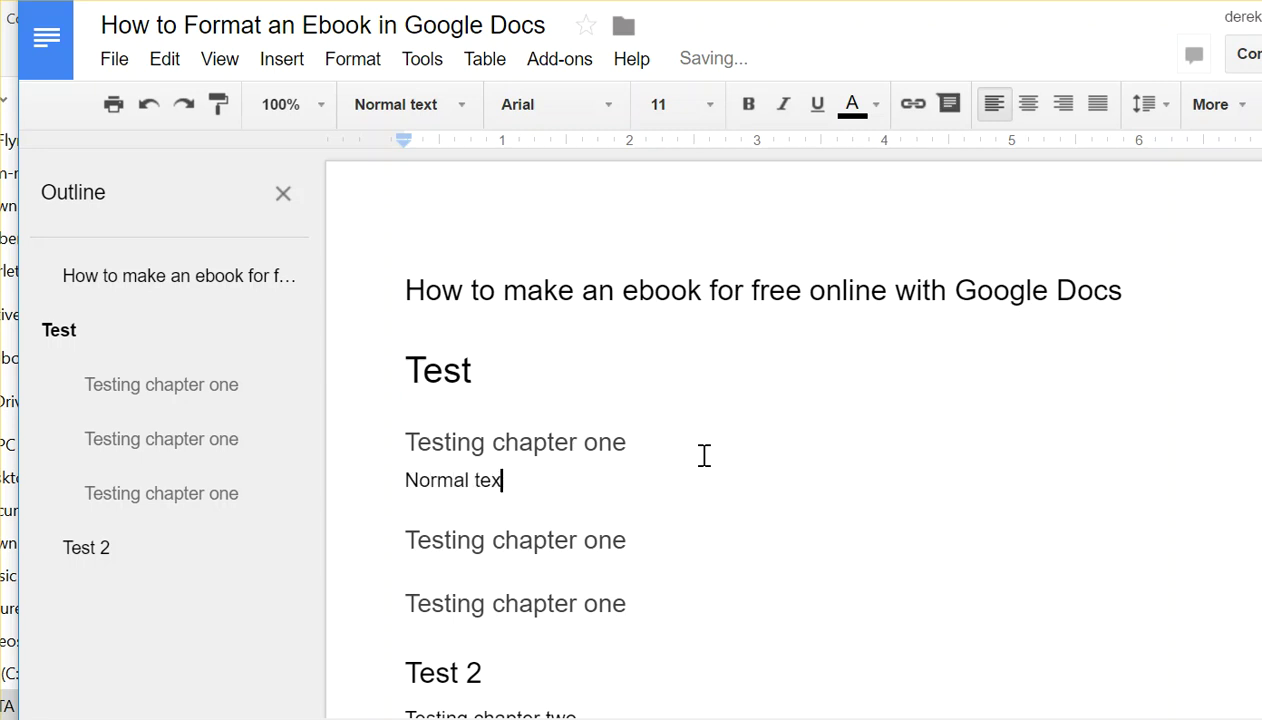
{"action": "type", "text": "t, chapter"}
{"action": "double_click", "coordinate": [704, 455]}
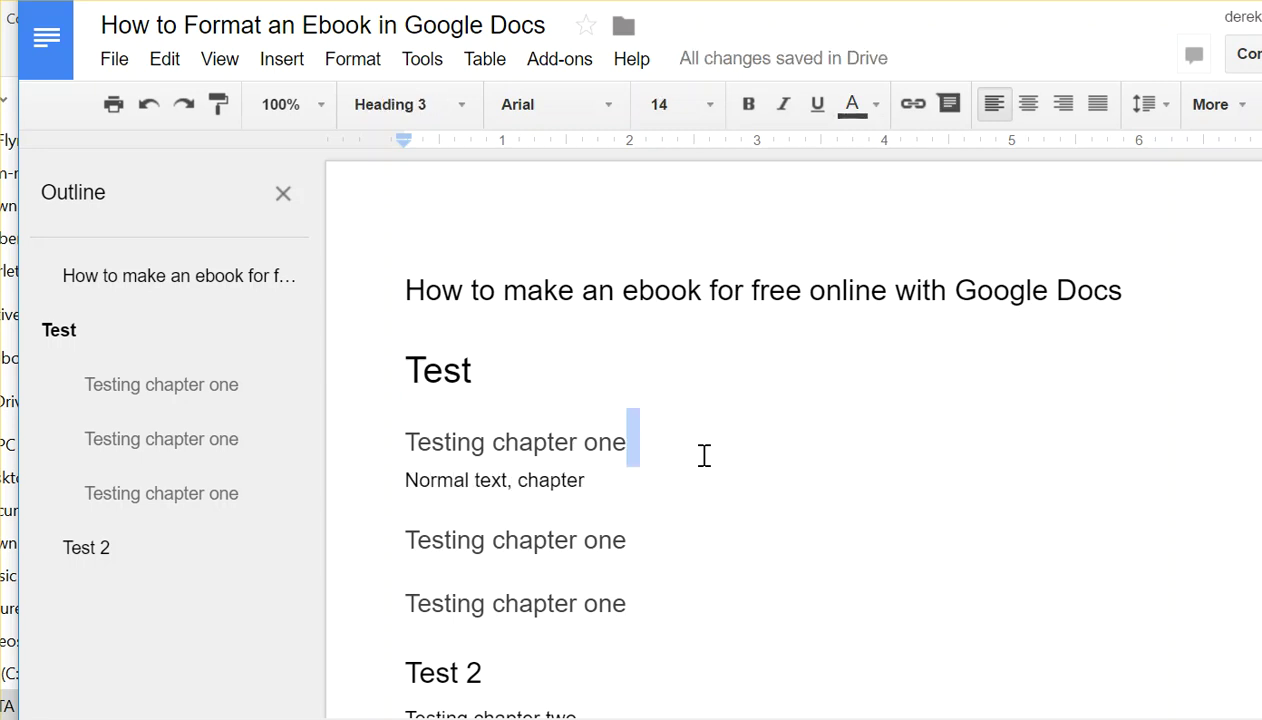
Use the document outline to go to the first "Testing chapter one" subheading and the "Test" heading.
{"action": "left_click", "coordinate": [588, 460]}
{"action": "double_click", "coordinate": [502, 372]}
{"action": "left_click", "coordinate": [215, 388]}
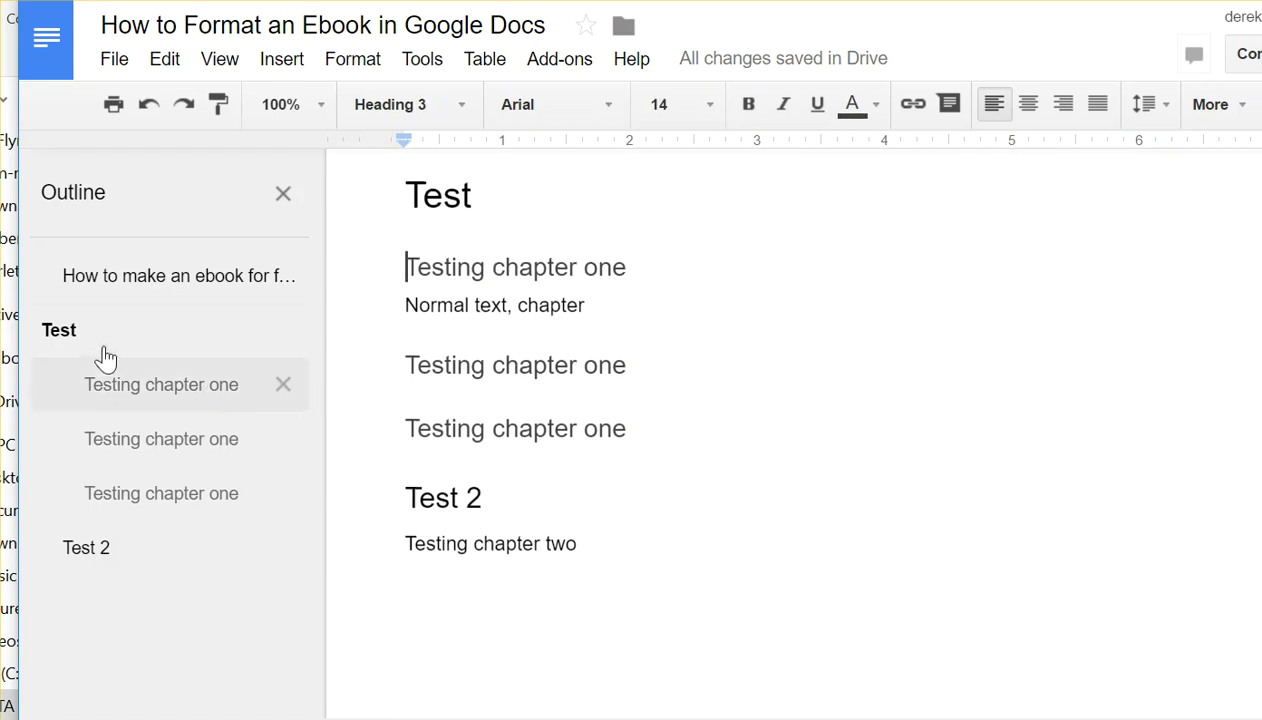
{"action": "left_click", "coordinate": [105, 338]}
{"action": "left_click", "coordinate": [122, 394]}
{"action": "left_click", "coordinate": [449, 362]}
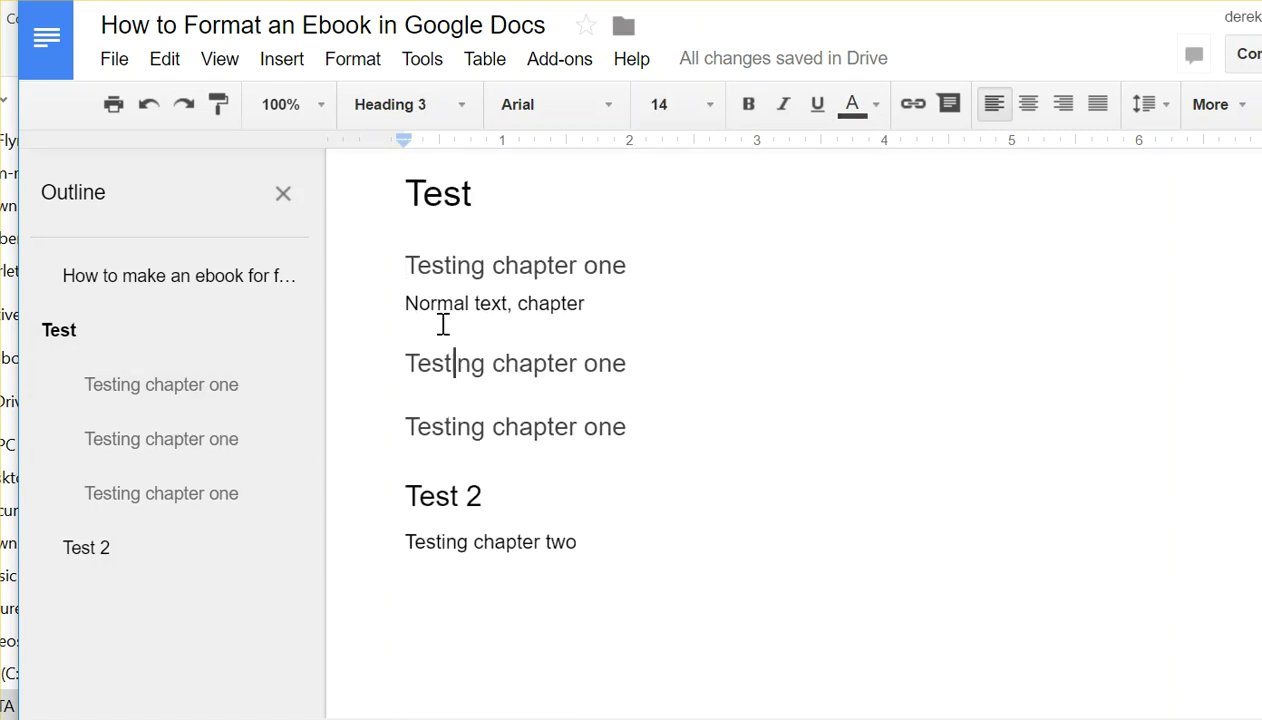
Move the first "Testing chapter one" subheading and its "Normal text, chapter" line below the last Heading 3 subheading.
{"action": "left_click_drag", "start_coordinate": [401, 272], "coordinate": [708, 309]}
{"action": "key", "text": "ctrl+c"}
{"action": "key", "text": "BackSpace"}
{"action": "left_click", "coordinate": [684, 360]}
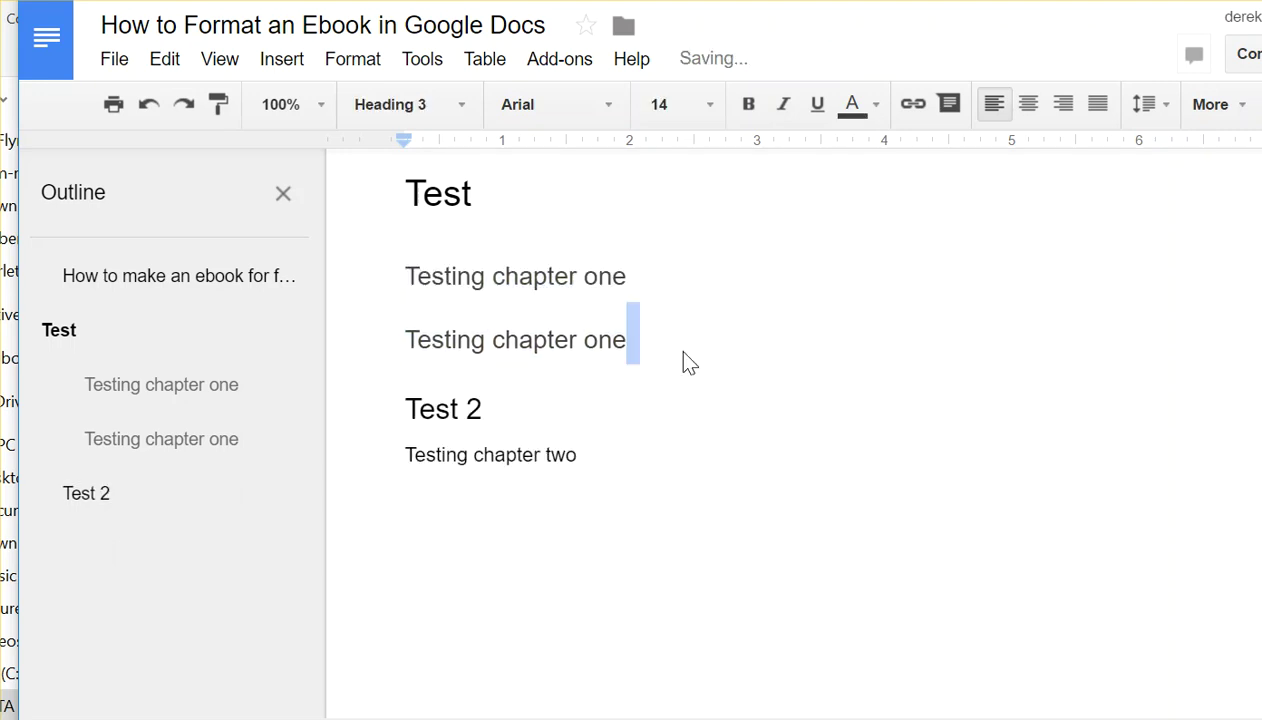
{"action": "key", "text": "Return"}
{"action": "key", "text": "ctrl+v"}
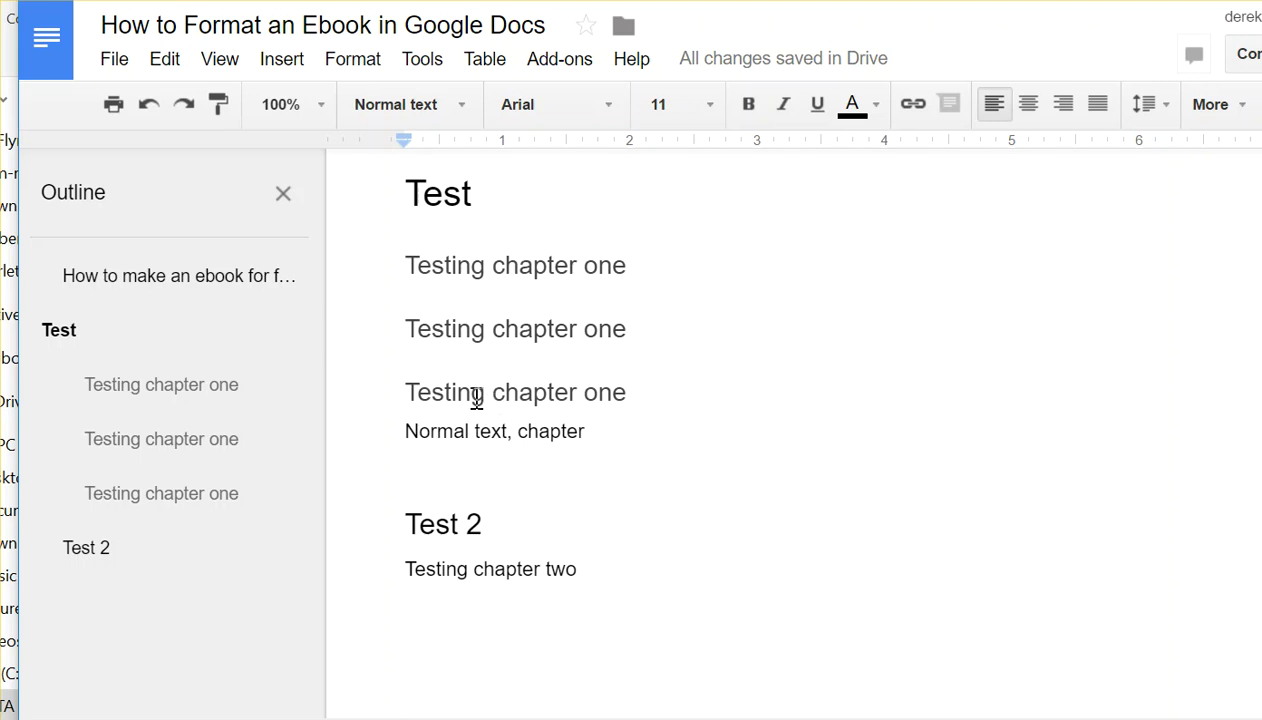
Use the document outline to go to each of the three "Testing chapter one" subheadings, from last to first.
{"action": "left_click", "coordinate": [220, 495]}
{"action": "left_click", "coordinate": [203, 445]}
{"action": "left_click", "coordinate": [195, 398]}
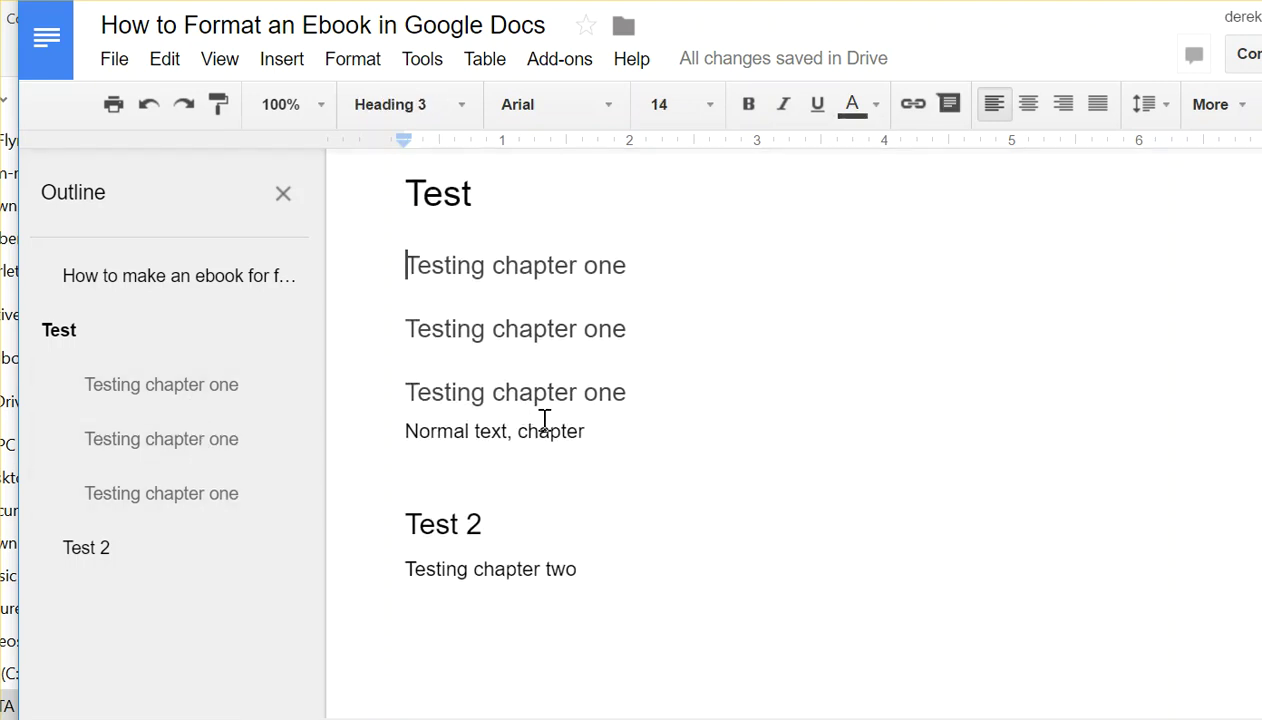
Rename the second subheading "Testing chapter two" and the third "Testing chapter three", with "Normal text, chapter" on its own line below.
{"action": "left_click_drag", "start_coordinate": [584, 332], "coordinate": [650, 333]}
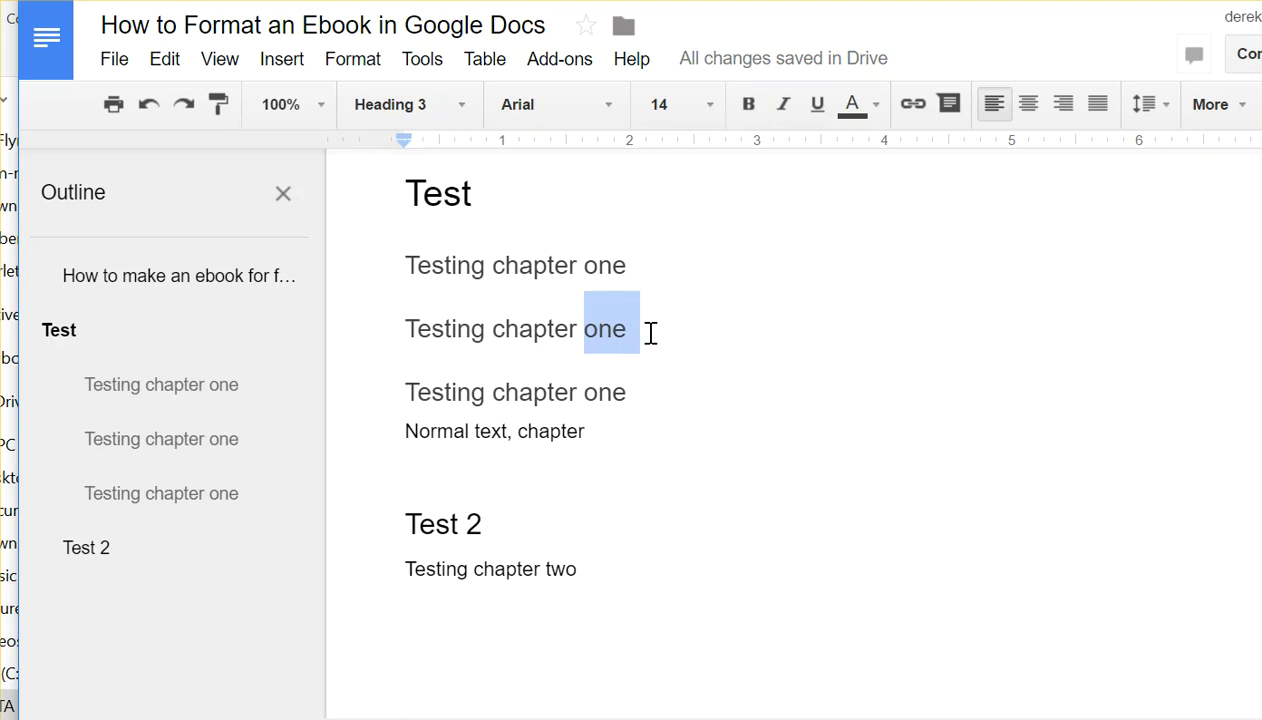
{"action": "type", "text": "two"}
{"action": "left_click_drag", "start_coordinate": [628, 393], "coordinate": [653, 406]}
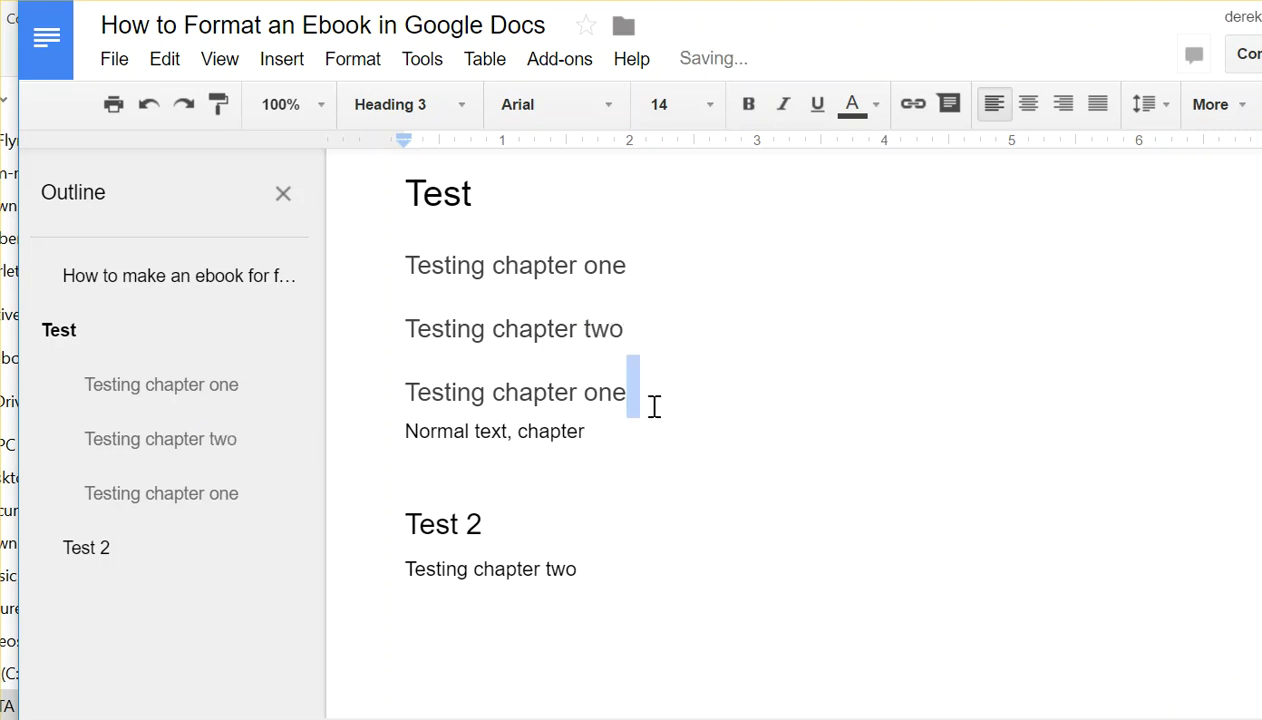
{"action": "key", "text": "BackSpace"}
{"action": "key", "text": "BackSpace"}
{"action": "key", "text": "BackSpace"}
{"action": "key", "text": "BackSpace"}
{"action": "type", "text": "threee"}
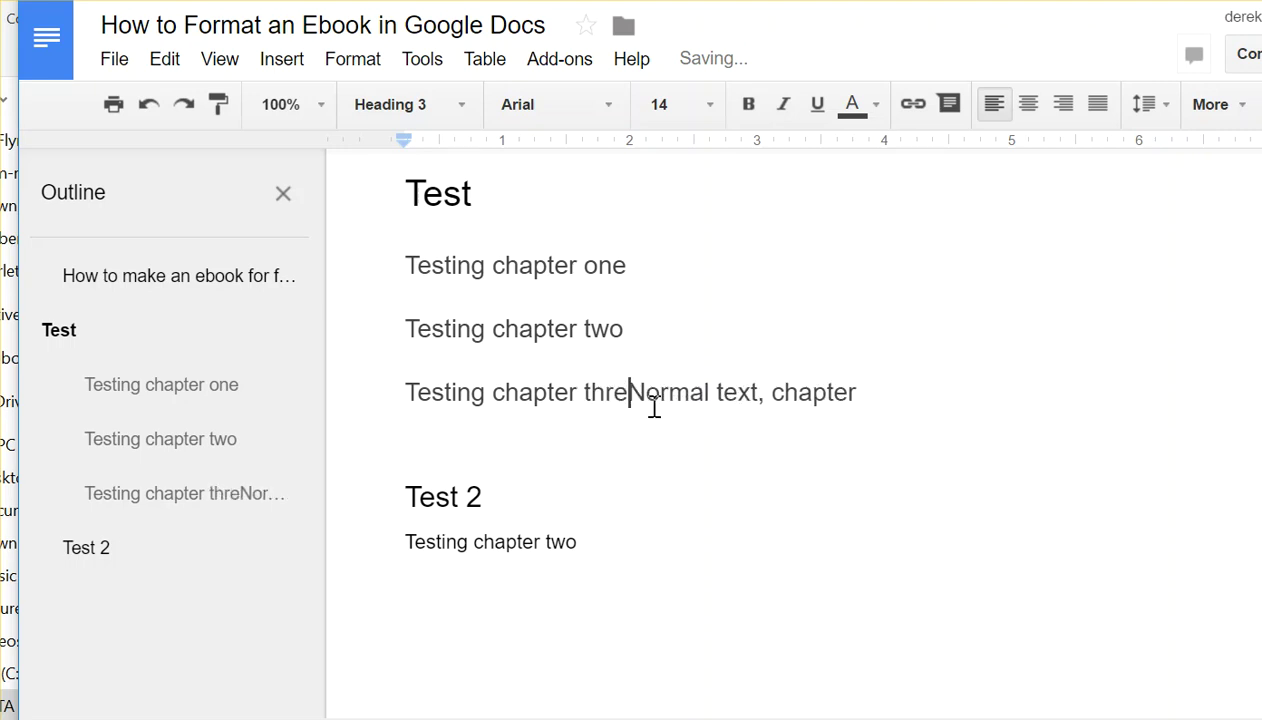
{"action": "key", "text": "Return"}
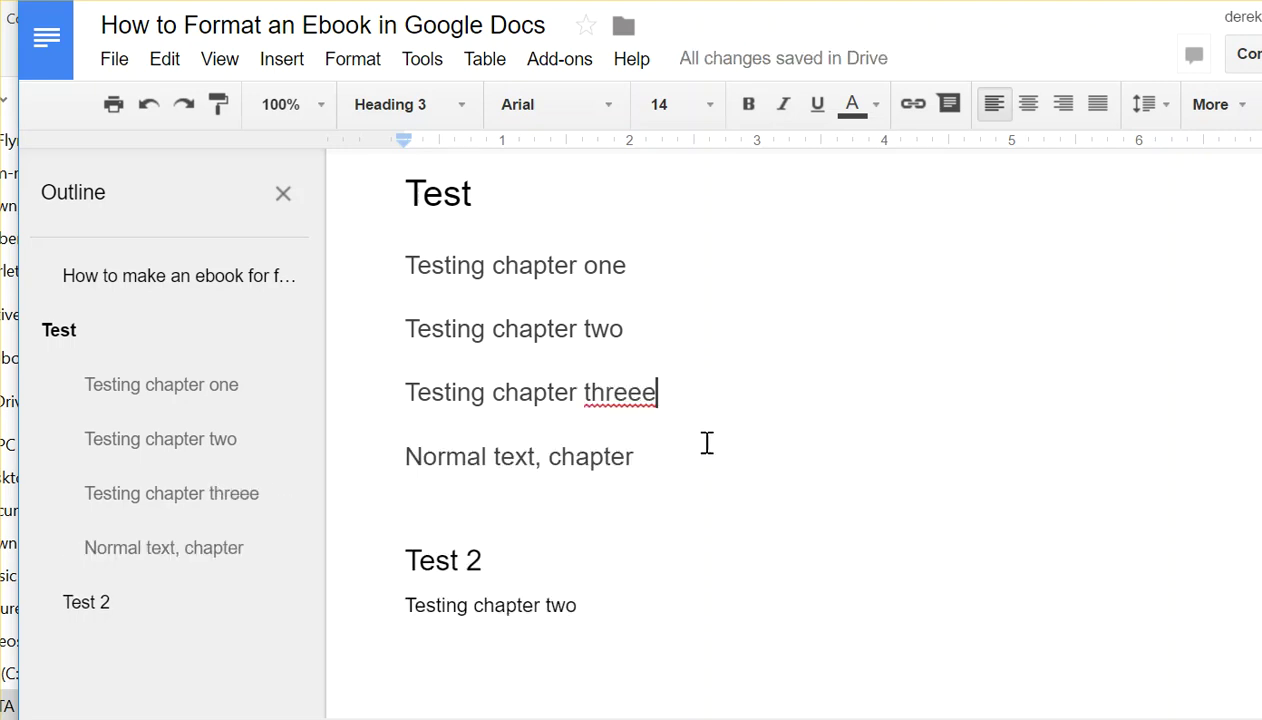
{"action": "key", "text": "BackSpace"}
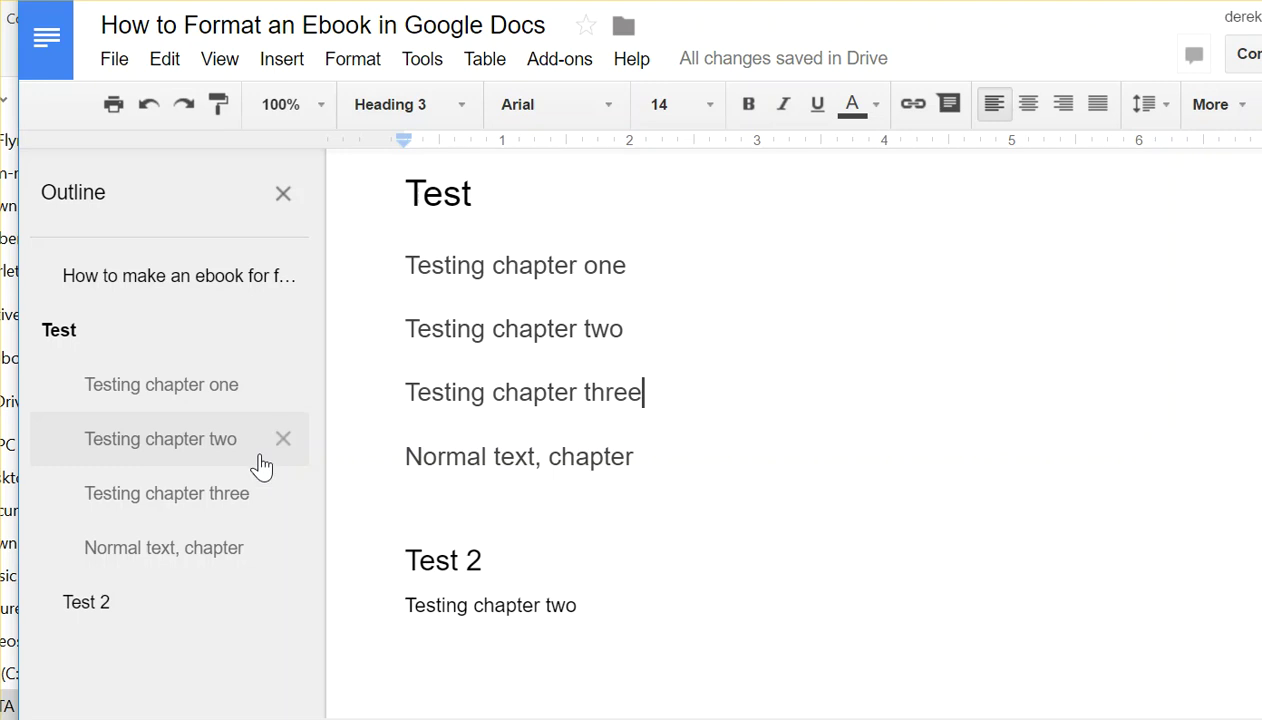
{"action": "left_click", "coordinate": [545, 412]}
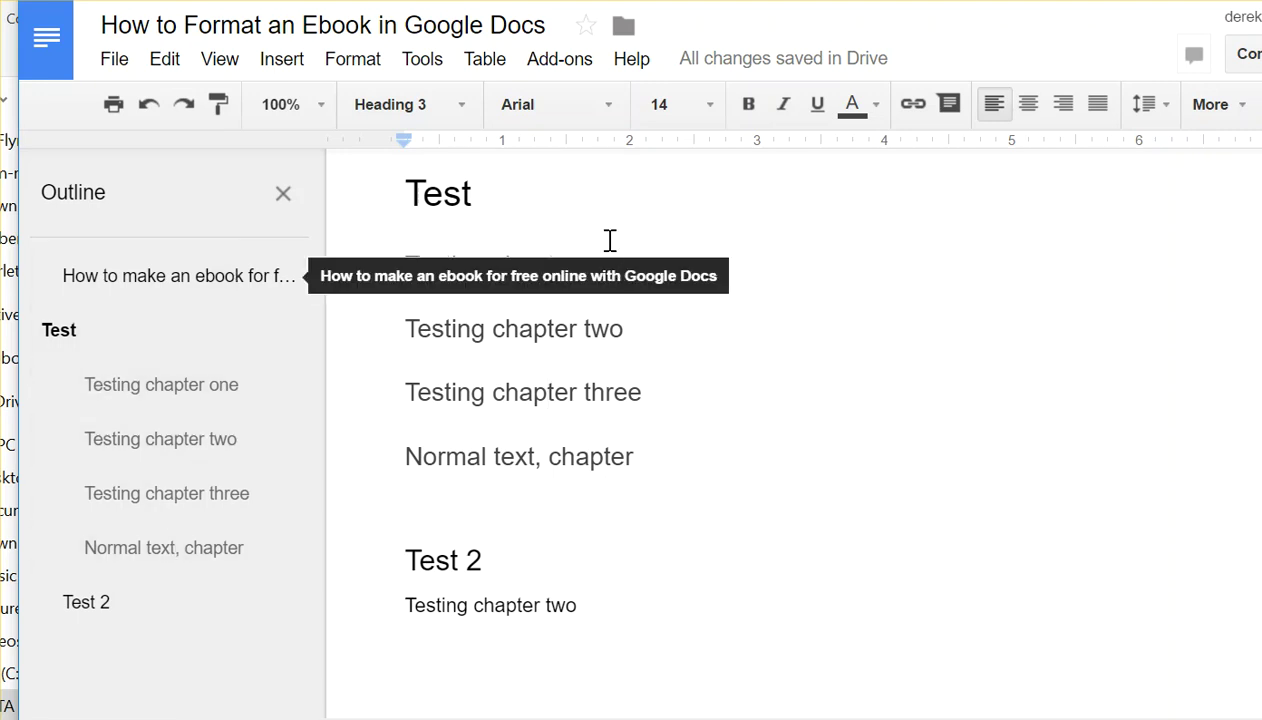
{"action": "left_click", "coordinate": [417, 59]}
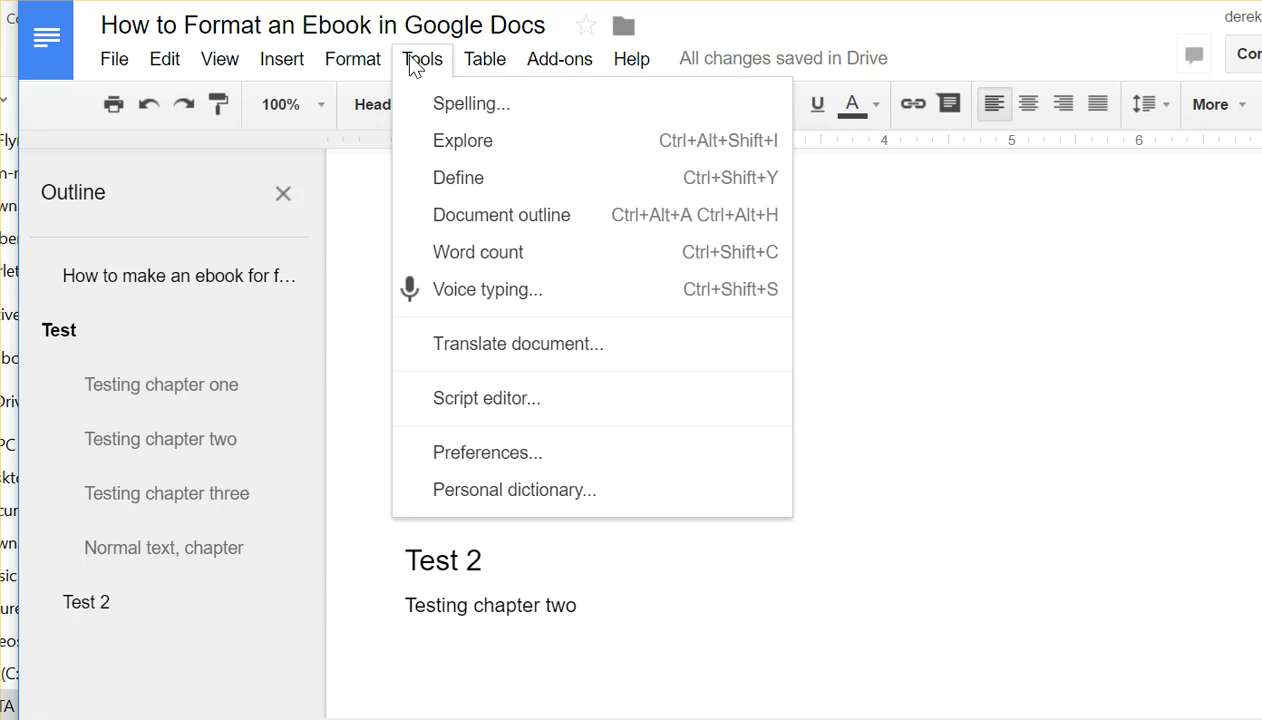
{"action": "mouse_move", "coordinate": [115, 62]}
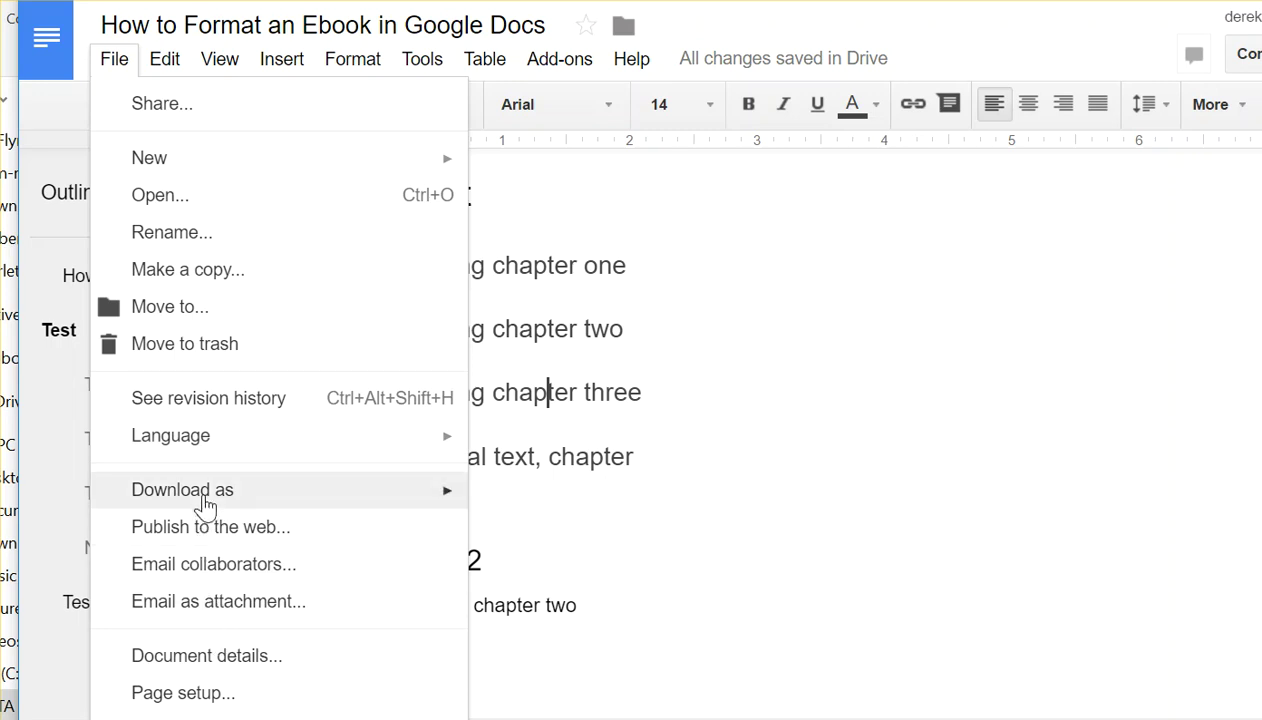
{"action": "mouse_move", "coordinate": [211, 501]}
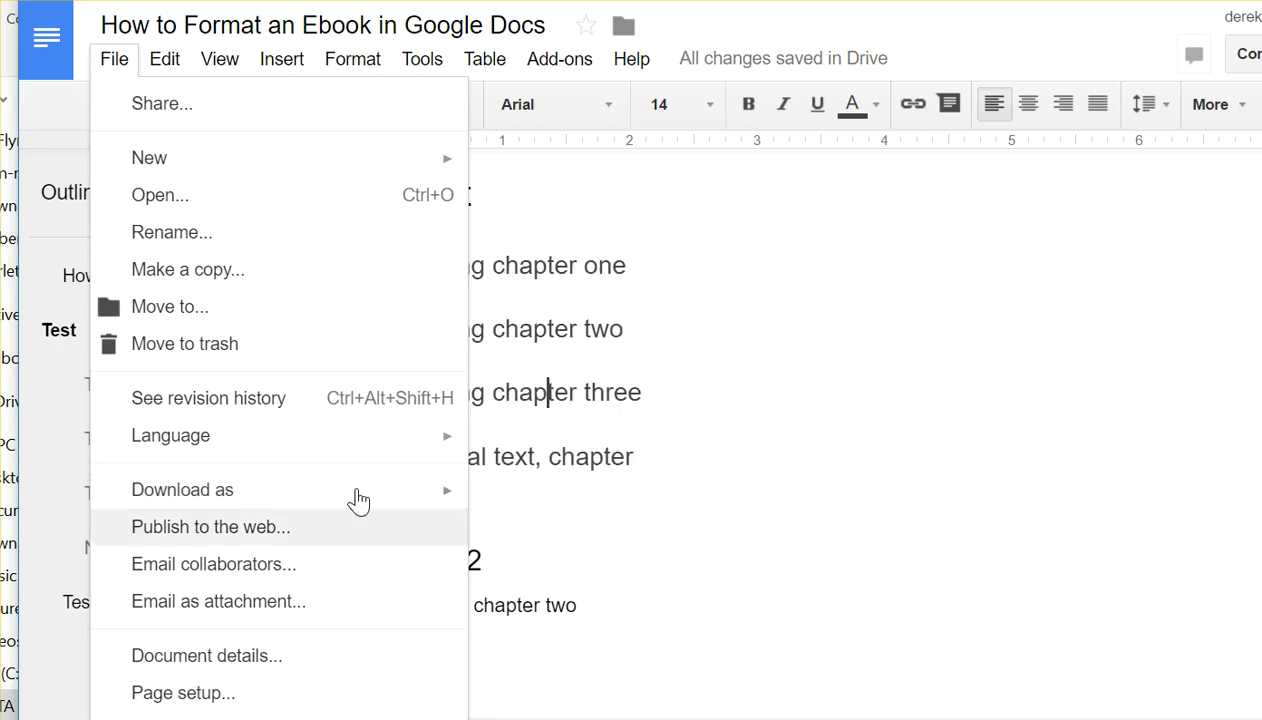
{"action": "key", "text": "Escape"}
Select the "How to make an ebook" line and the "Test" heading to check their paragraph styles.
{"action": "scroll", "coordinate": [500, 300], "scroll_direction": "up", "scroll_amount": 3}
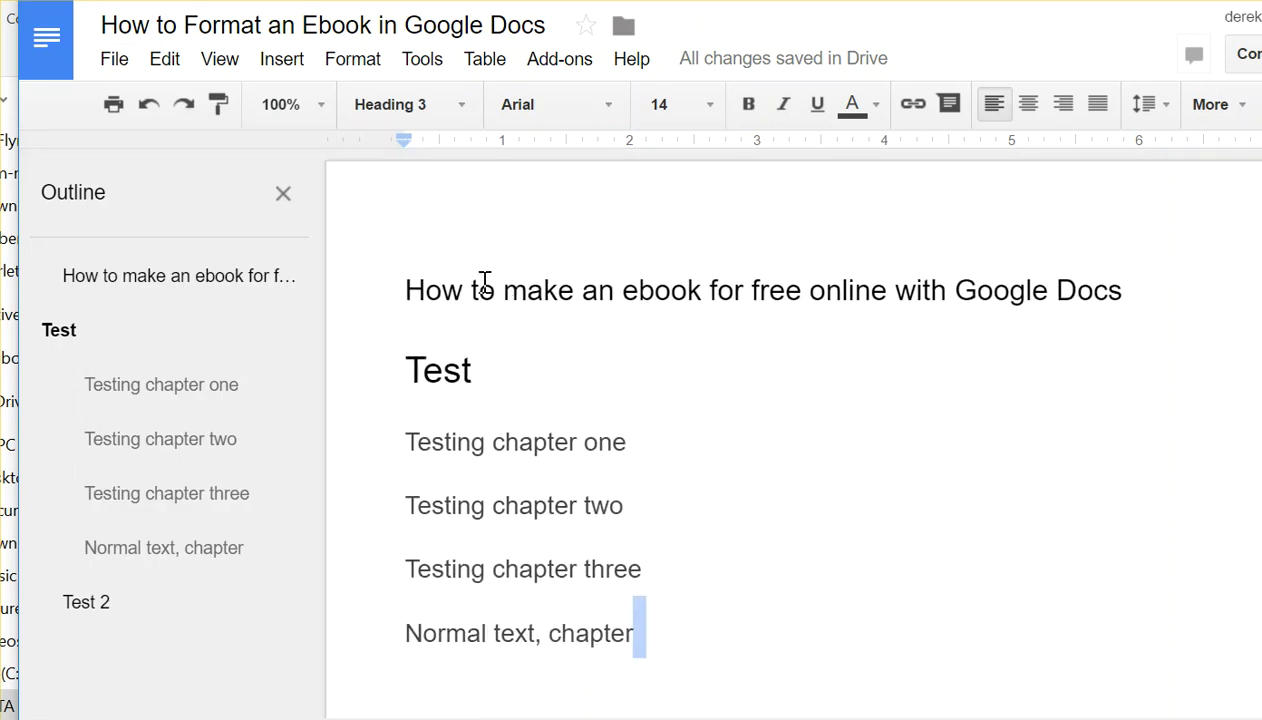
{"action": "left_click_drag", "start_coordinate": [397, 288], "coordinate": [1125, 300]}
{"action": "left_click", "coordinate": [479, 368]}
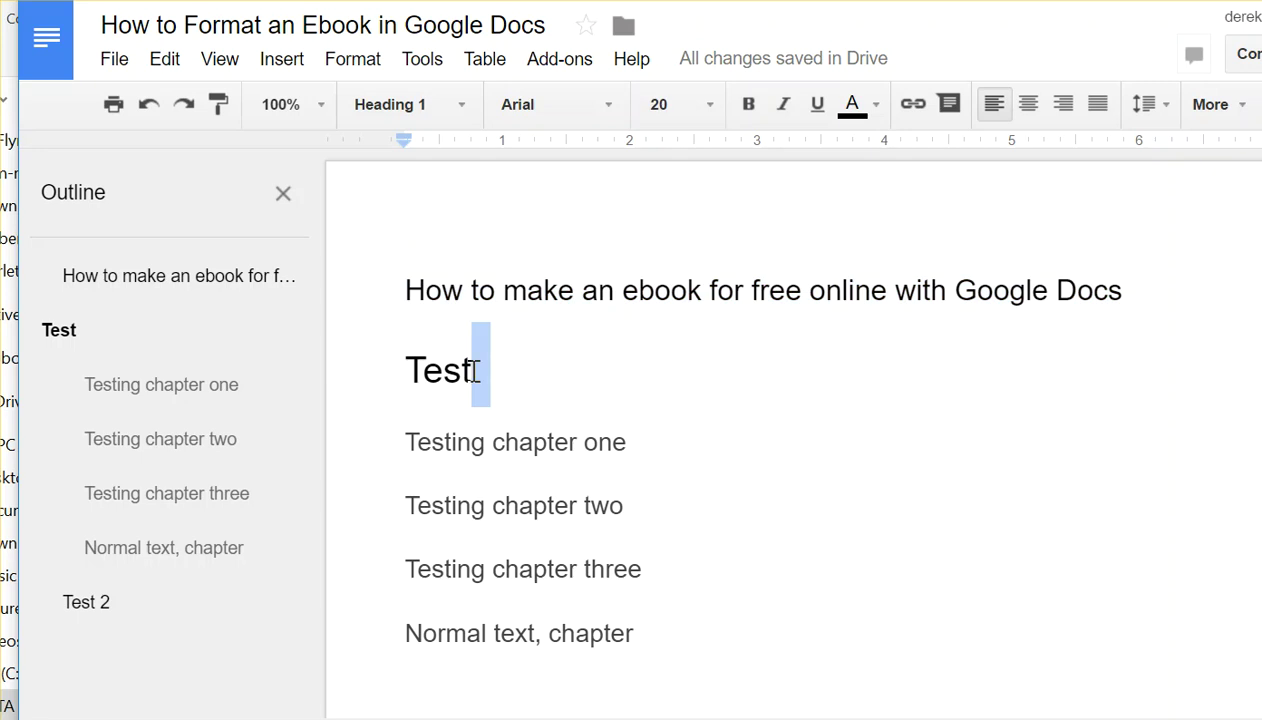
{"action": "left_click_drag", "start_coordinate": [608, 388], "coordinate": [361, 383]}
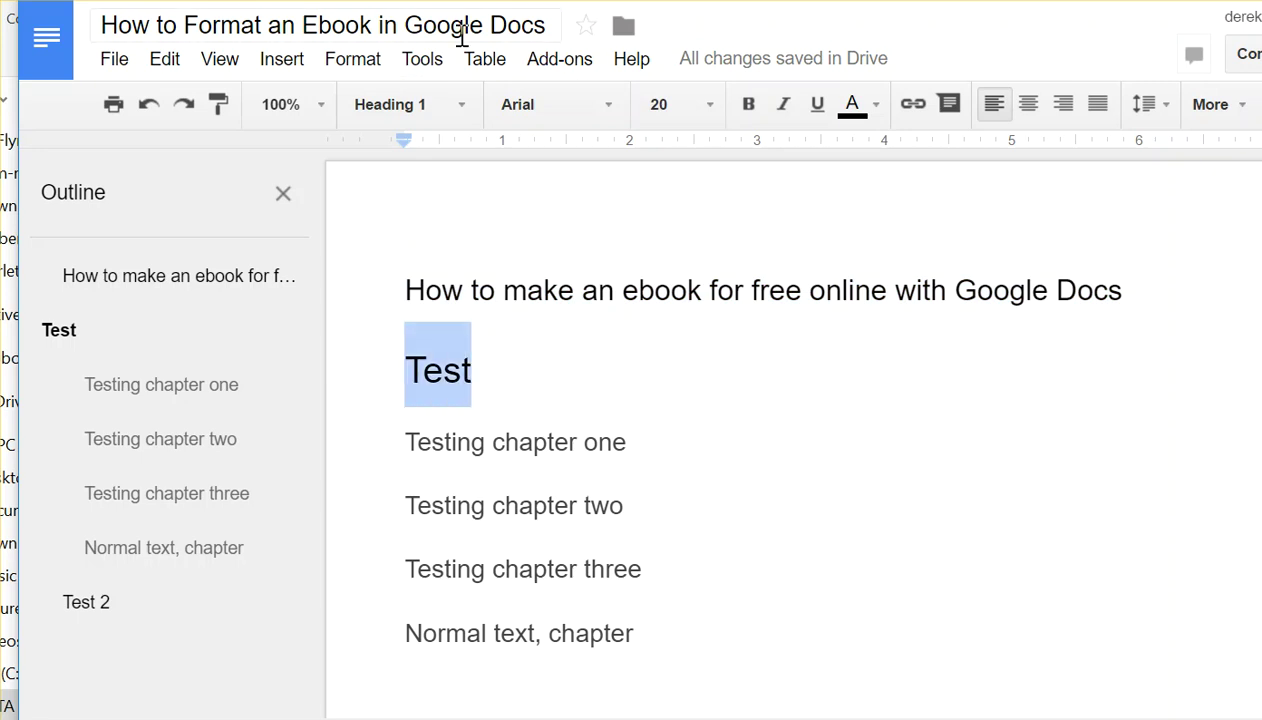
Download the document as an EPUB Publication (.epub) file and return to the "Test" heading.
{"action": "left_click", "coordinate": [222, 58]}
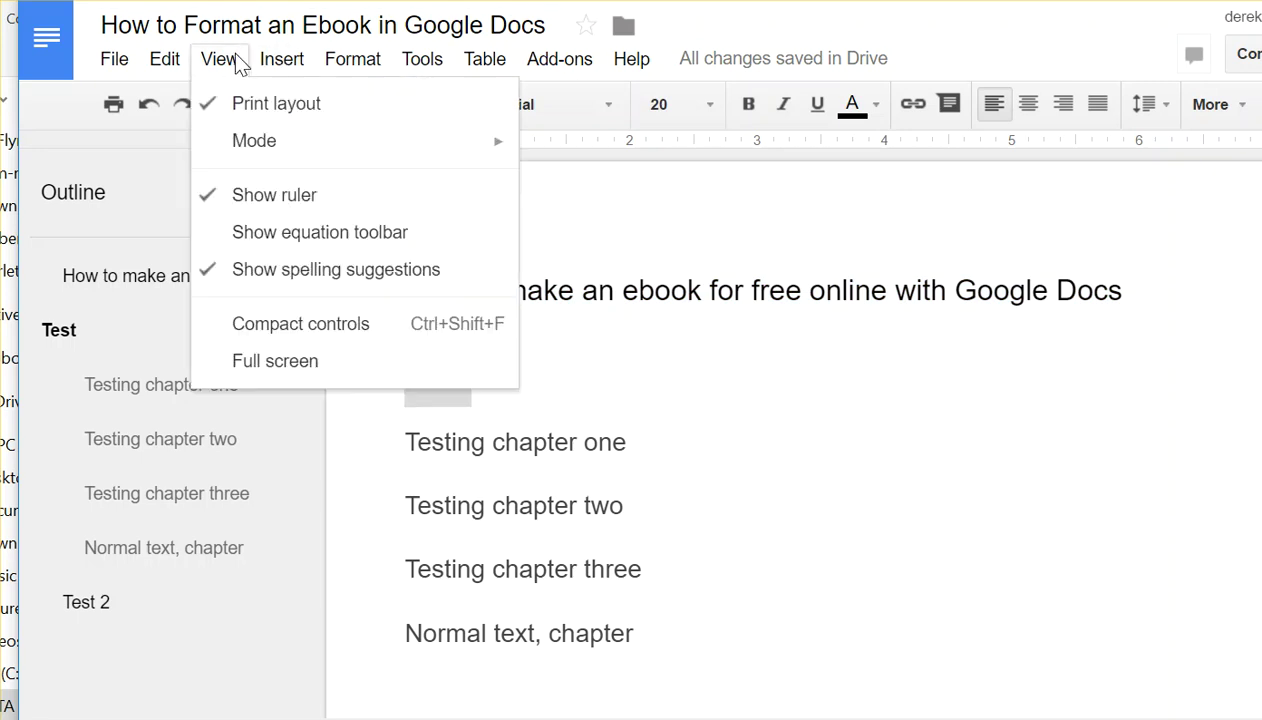
{"action": "mouse_move", "coordinate": [167, 64]}
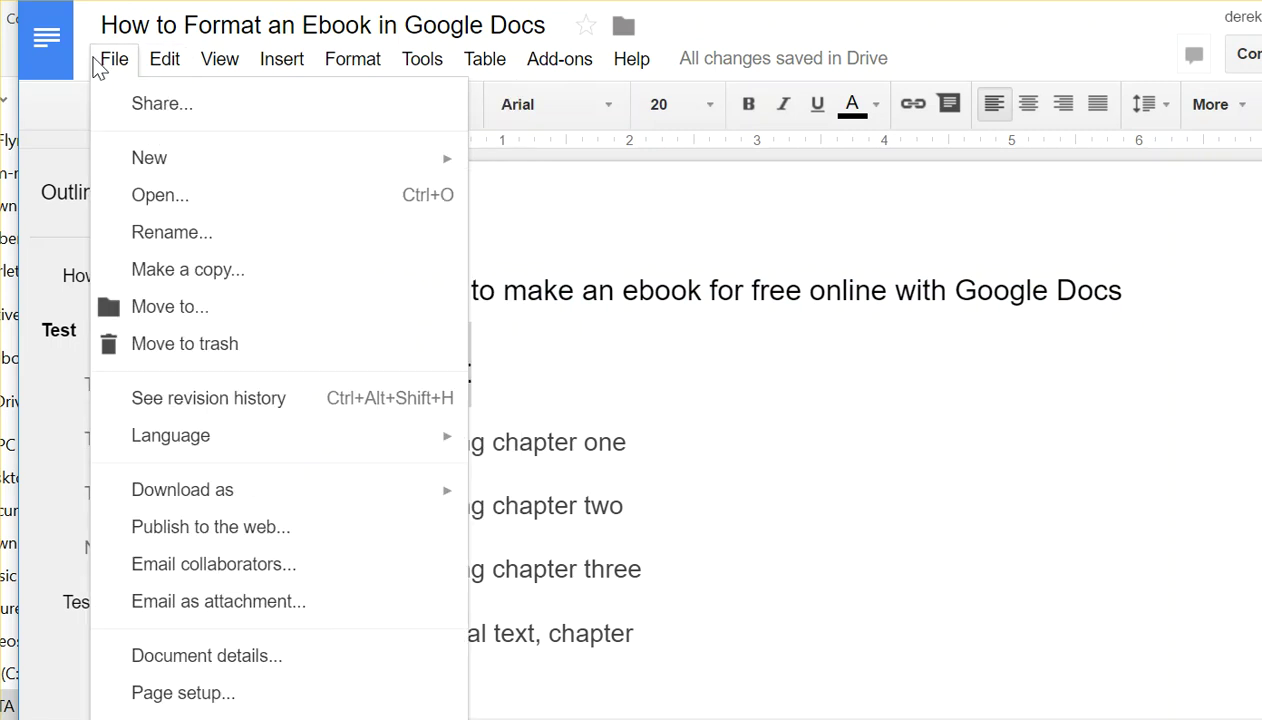
{"action": "mouse_move", "coordinate": [285, 498]}
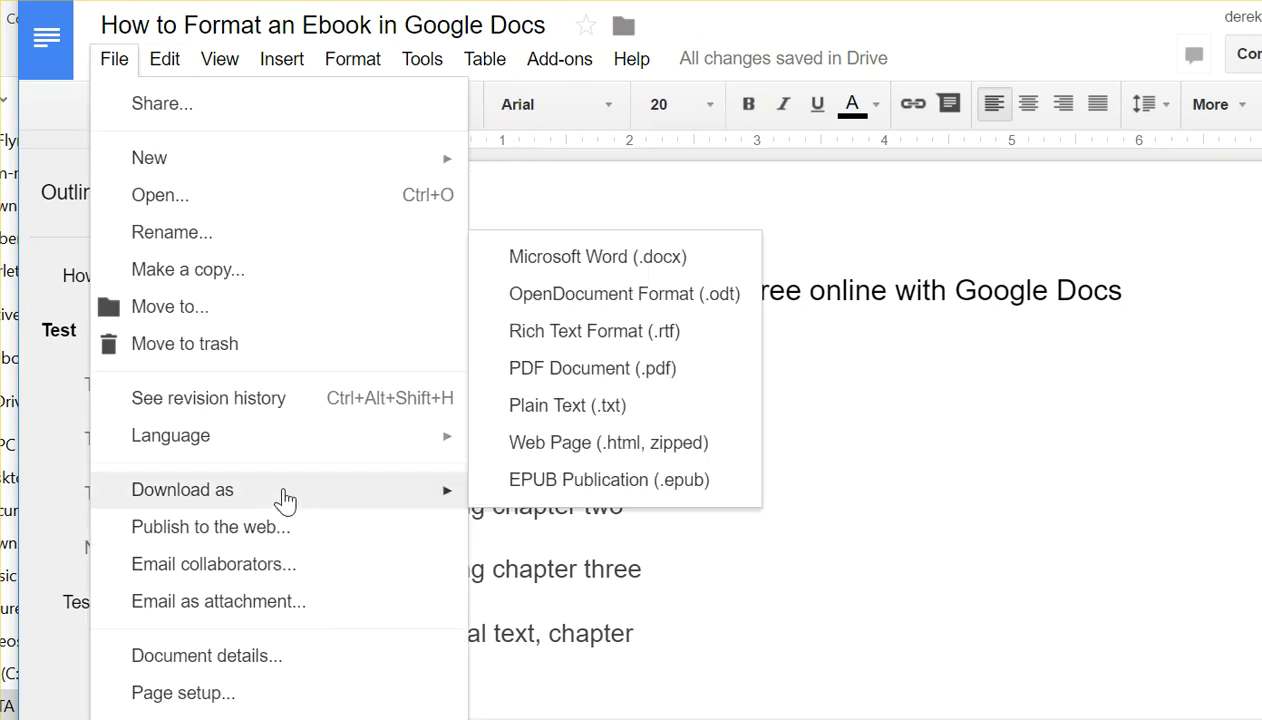
{"action": "left_click", "coordinate": [625, 484]}
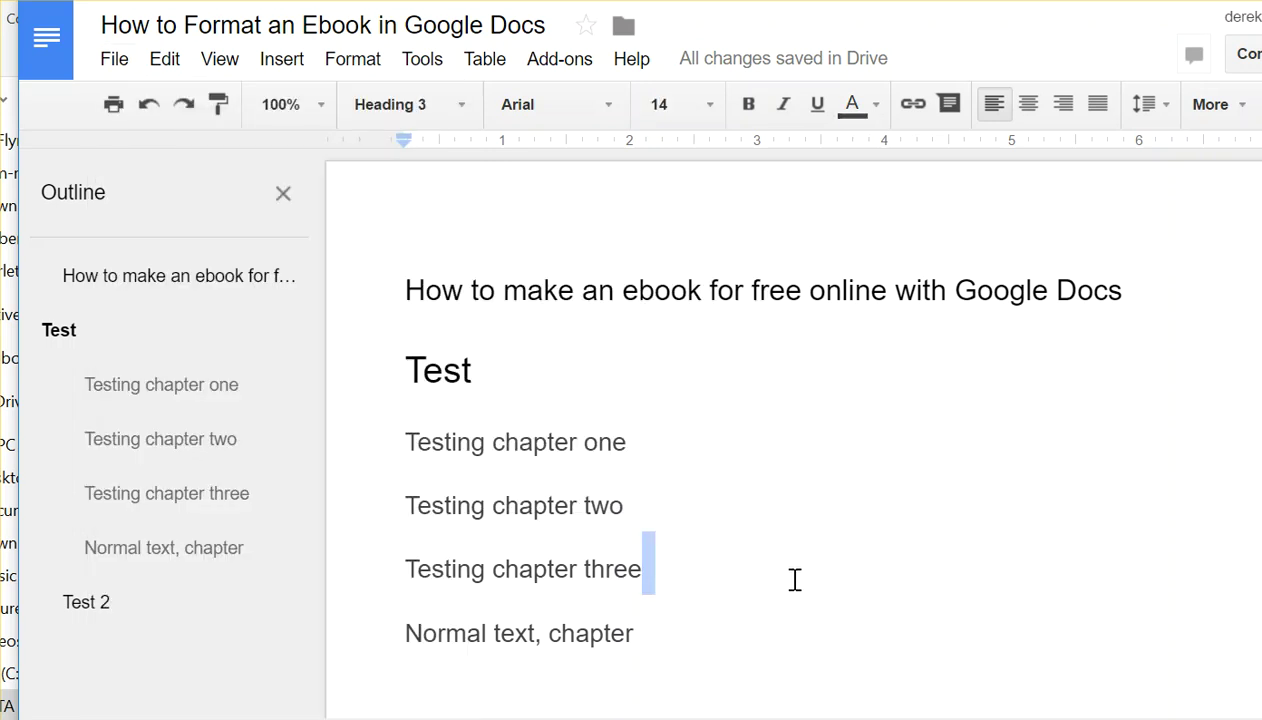
{"action": "left_click", "coordinate": [478, 365]}
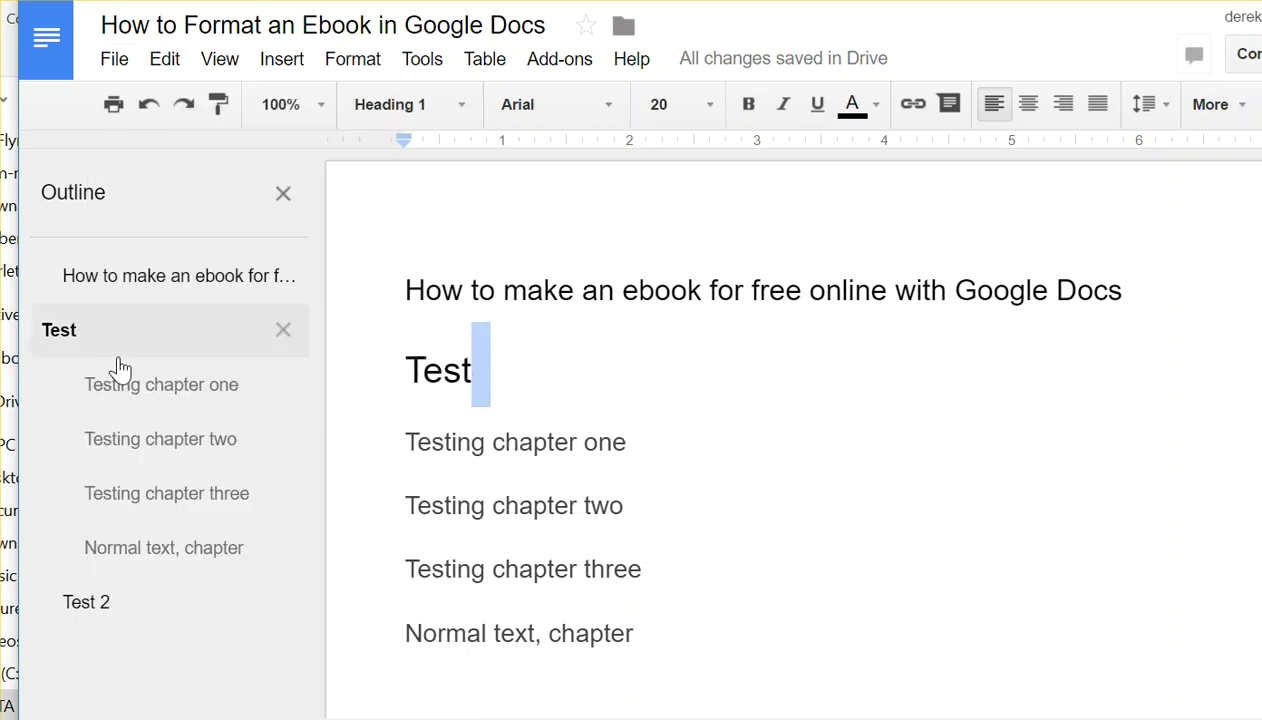
Add the text "Link" on the empty line below "Normal text, chapter".
{"action": "left_click", "coordinate": [520, 452]}
{"action": "scroll", "coordinate": [597, 518], "scroll_direction": "down", "scroll_amount": 4}
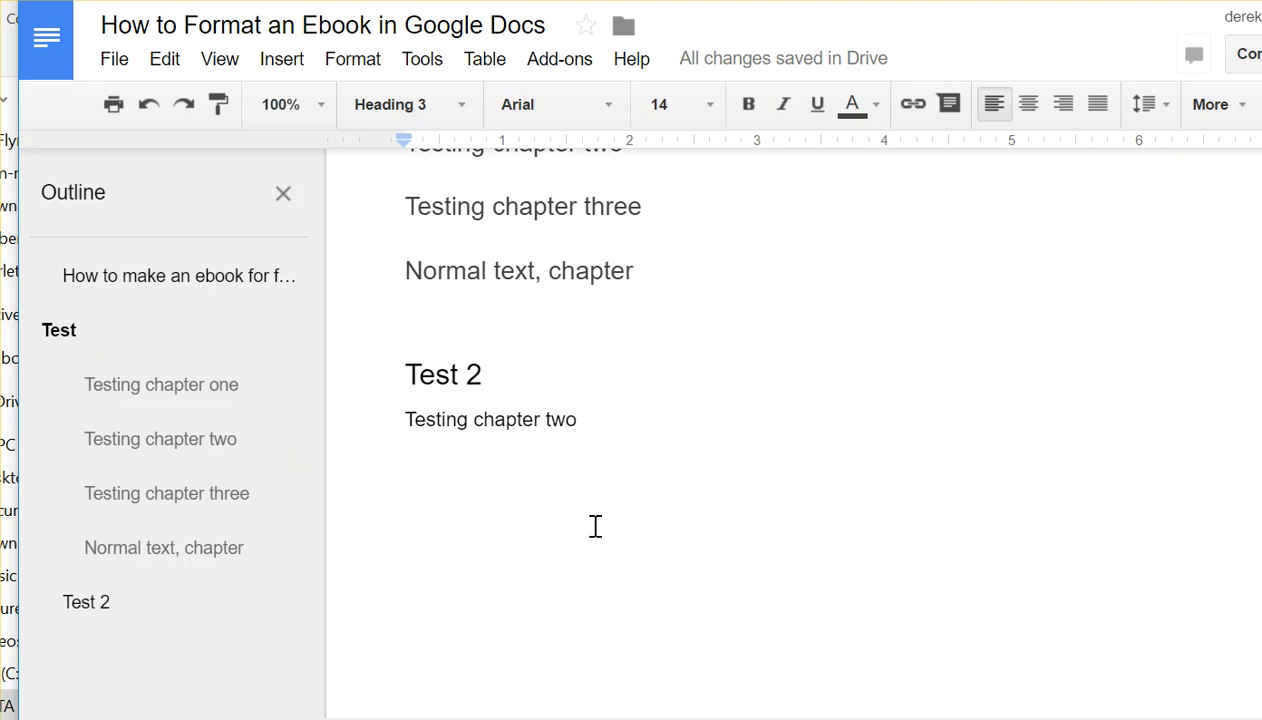
{"action": "scroll", "coordinate": [594, 524], "scroll_direction": "up", "scroll_amount": 2}
{"action": "left_click", "coordinate": [486, 503]}
{"action": "double_click", "coordinate": [522, 484]}
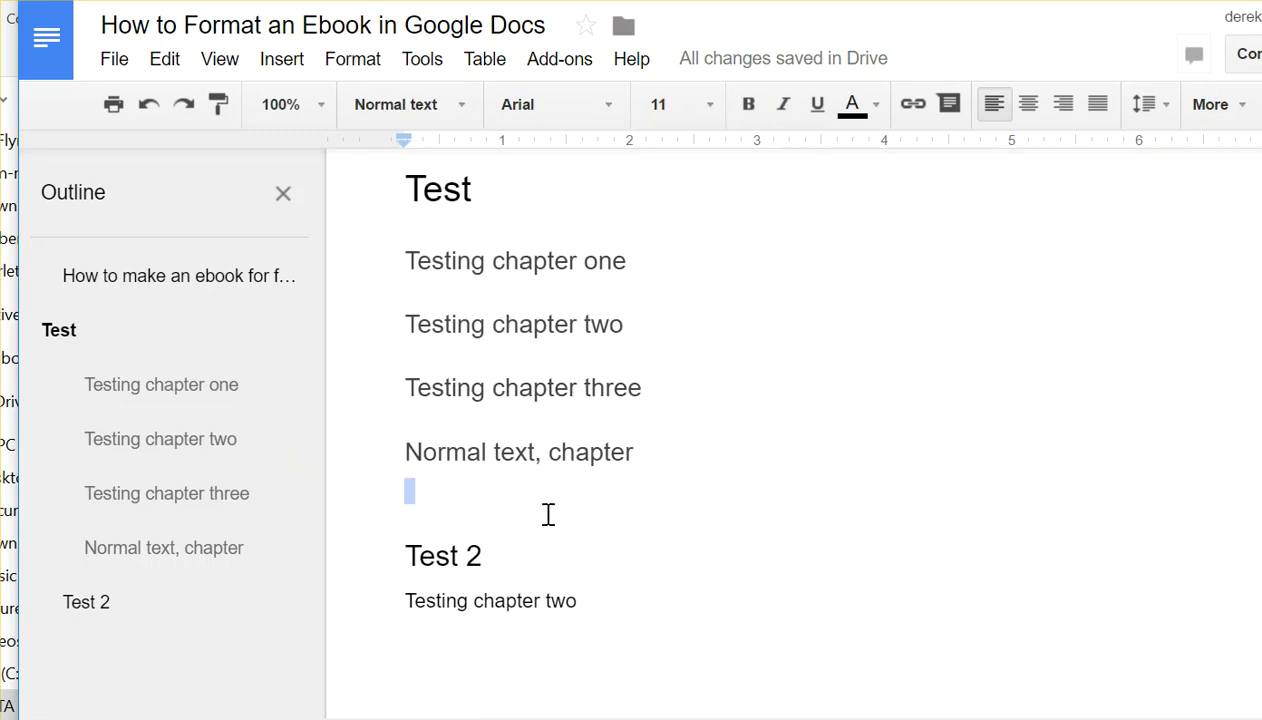
{"action": "type", "text": "Link"}
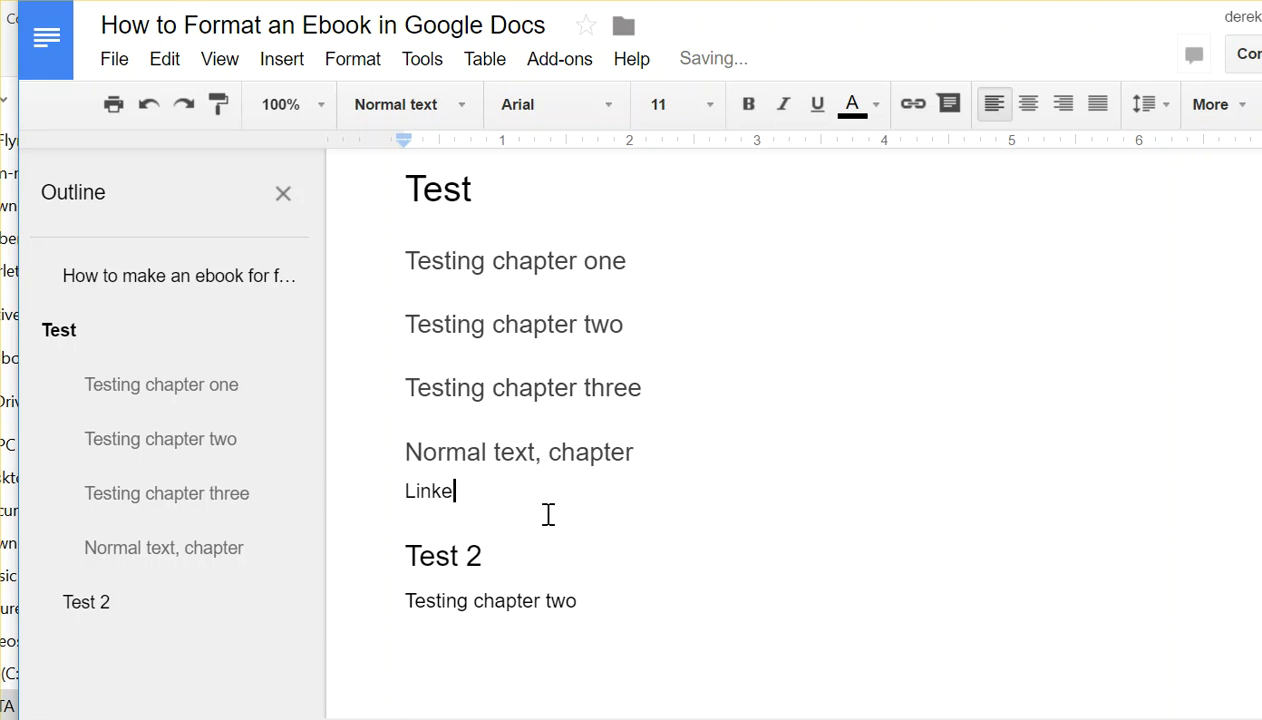
{"action": "type", "text": "e"}
{"action": "key", "text": "BackSpace"}
{"action": "left_click_drag", "start_coordinate": [445, 491], "coordinate": [366, 482]}
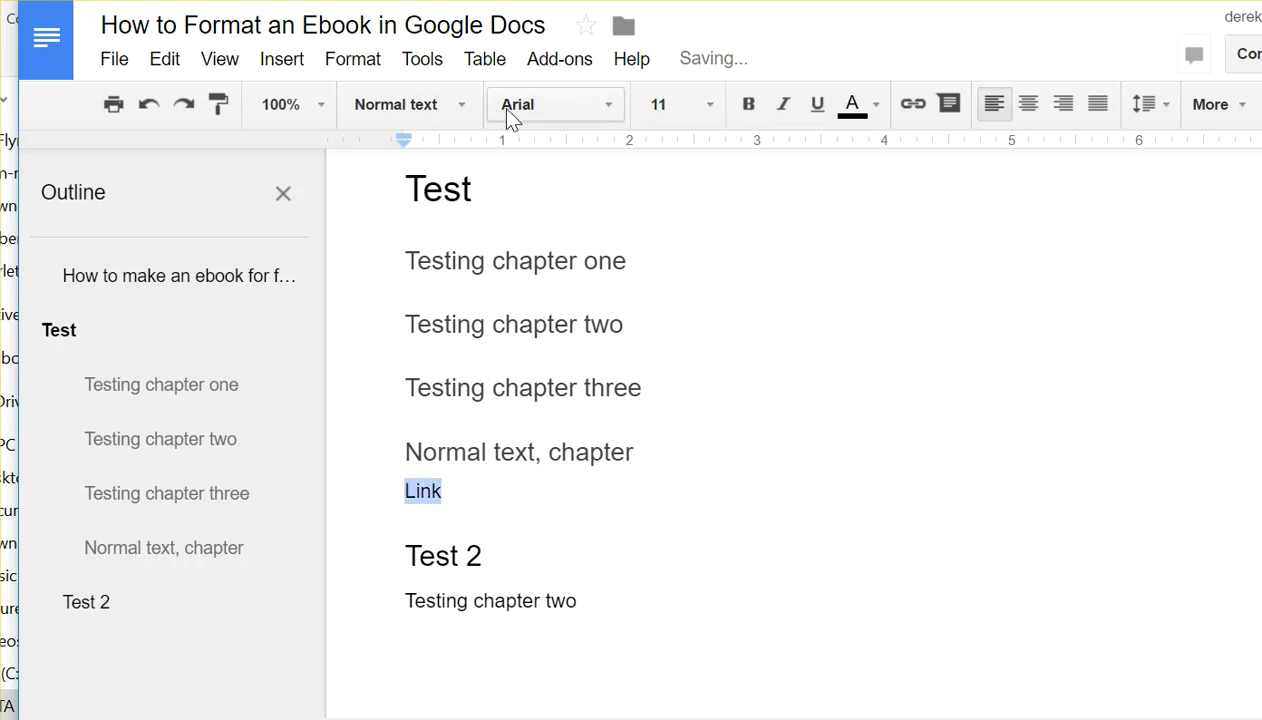
{"action": "left_click", "coordinate": [278, 62]}
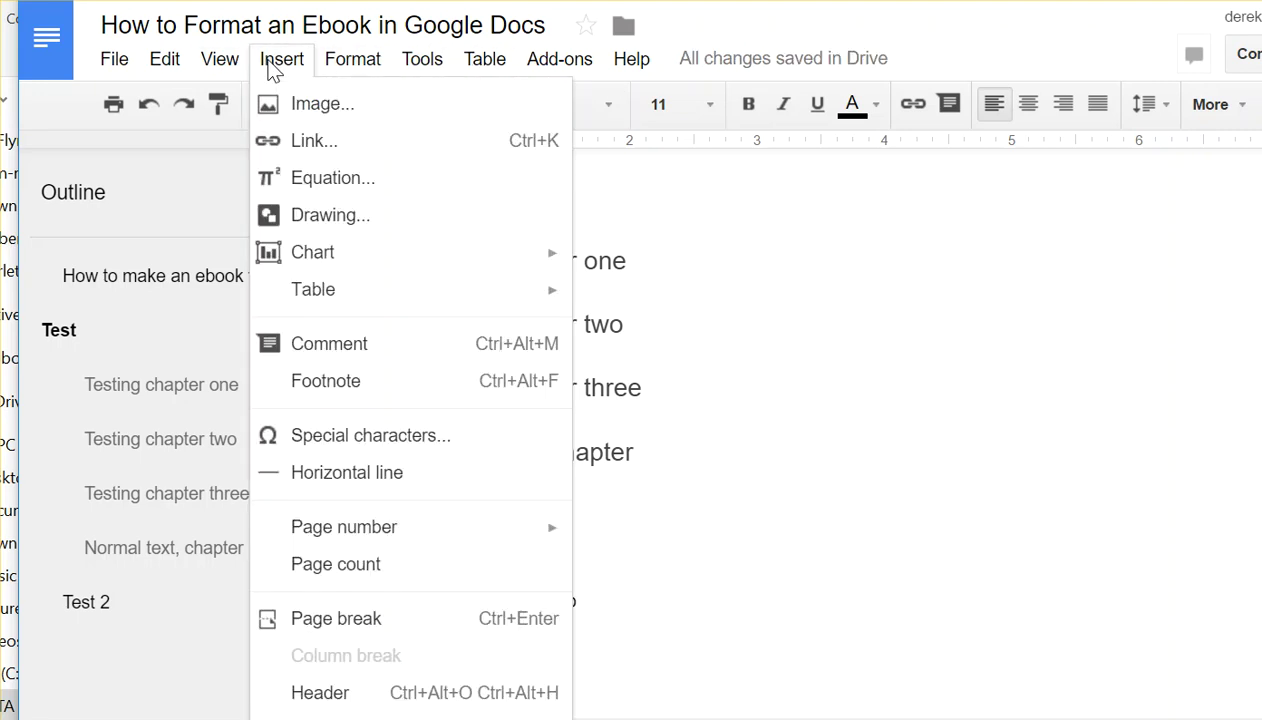
{"action": "left_click", "coordinate": [300, 142]}
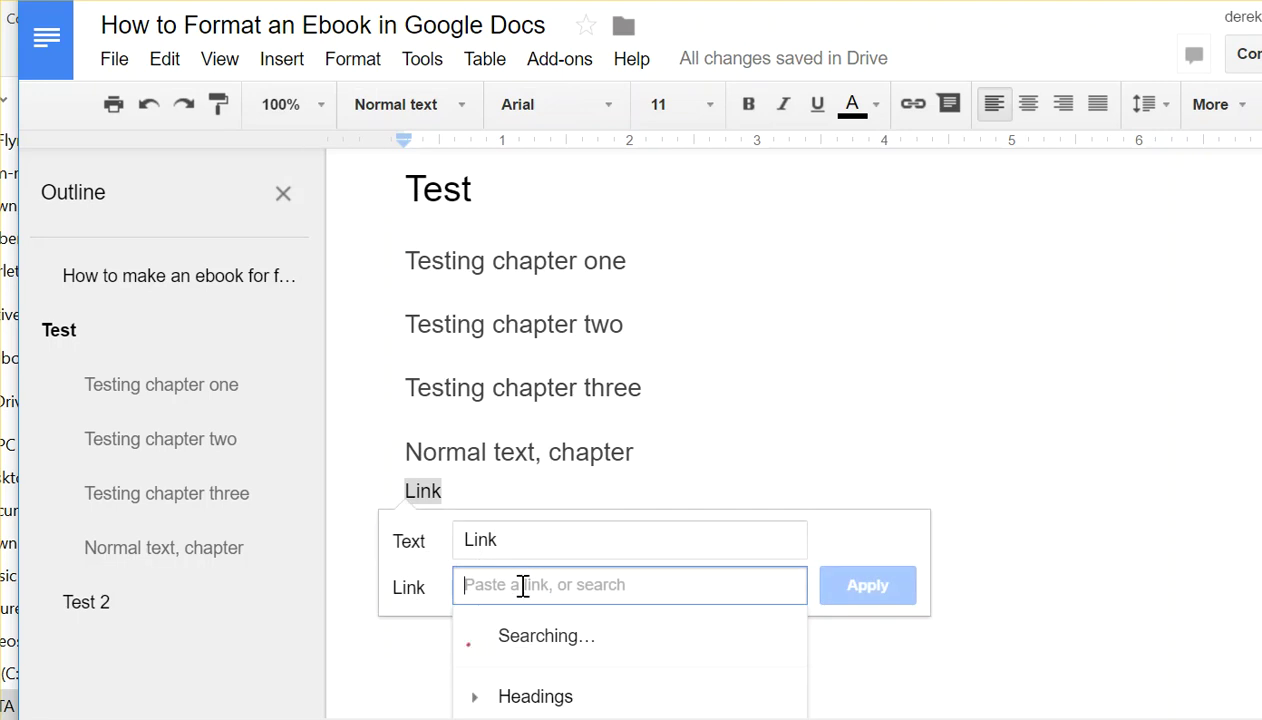
{"action": "type", "text": "http://"}
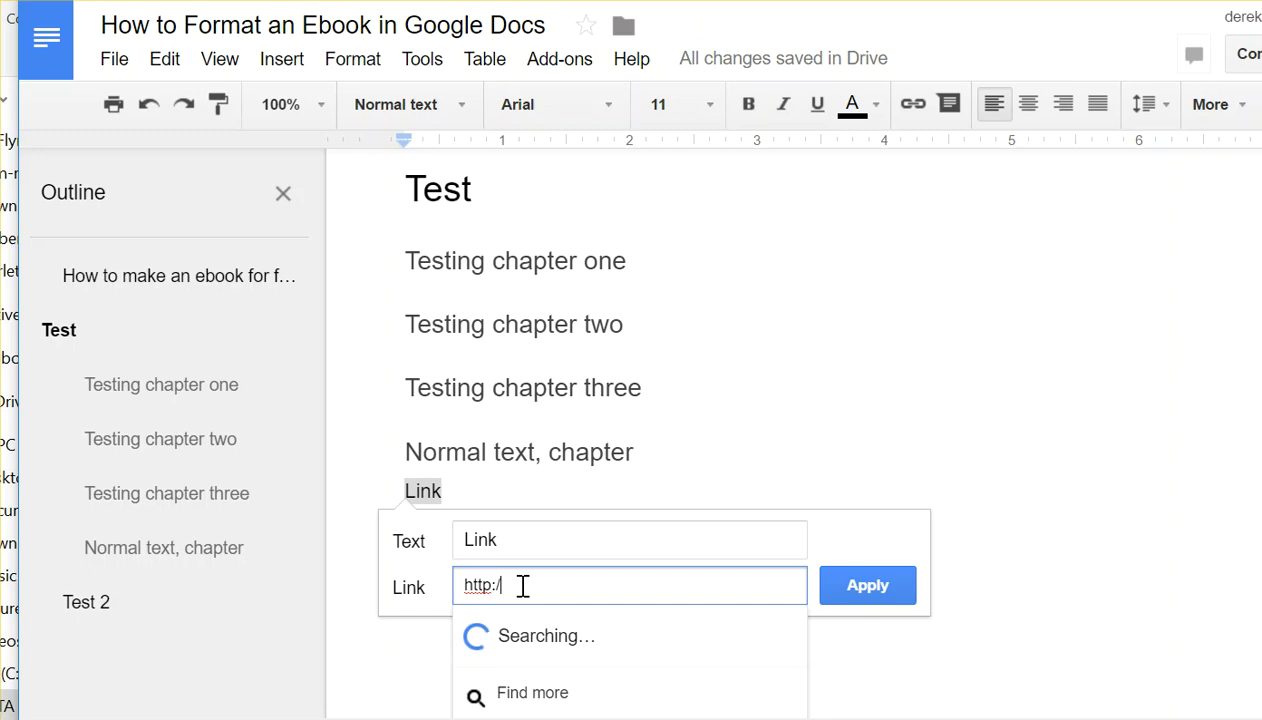
{"action": "type", "text": "www.c"}
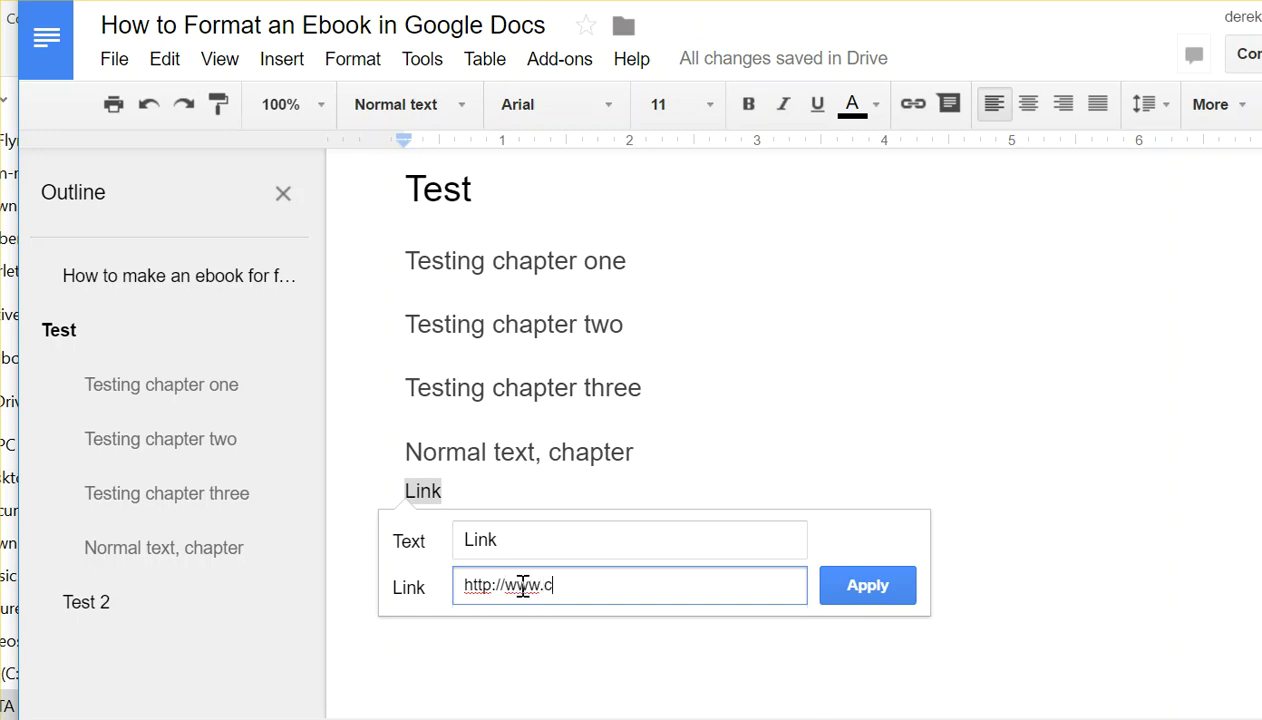
{"action": "type", "text": "reativindie.com"}
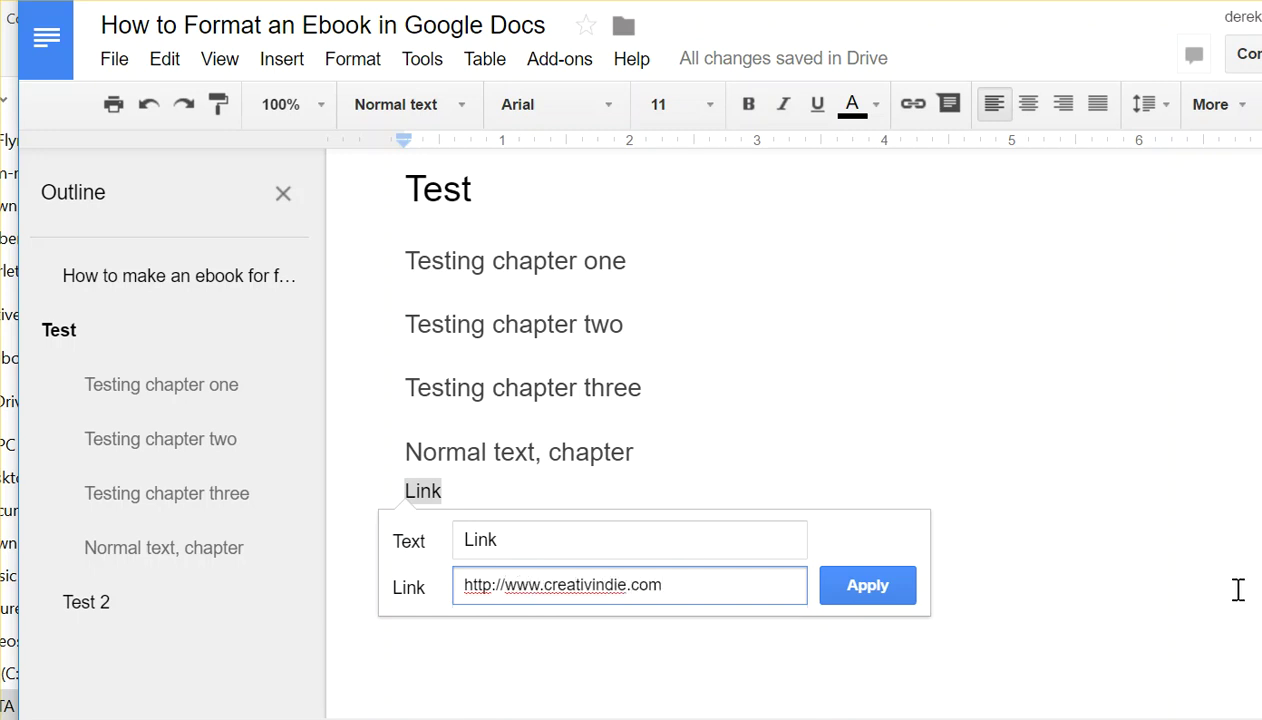
{"action": "left_click", "coordinate": [866, 590]}
{"action": "left_click_drag", "start_coordinate": [548, 558], "coordinate": [524, 504]}
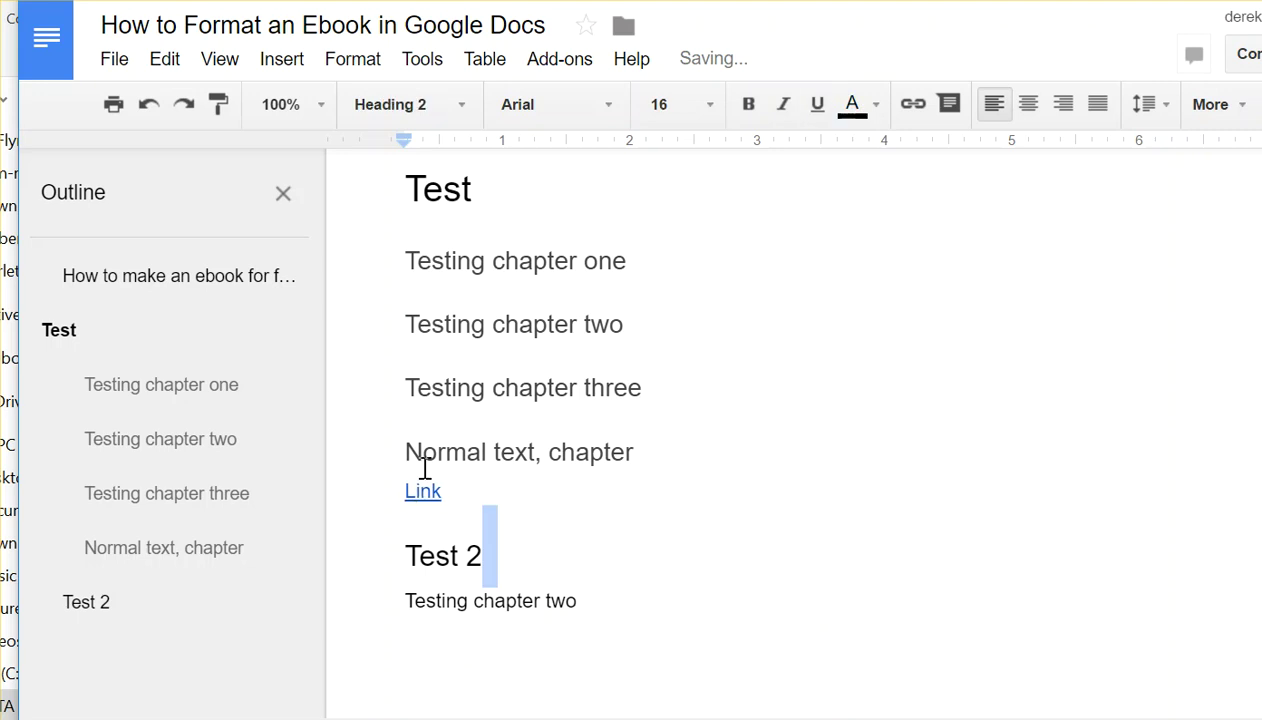
{"action": "scroll", "coordinate": [617, 406], "scroll_direction": "up", "scroll_amount": 1}
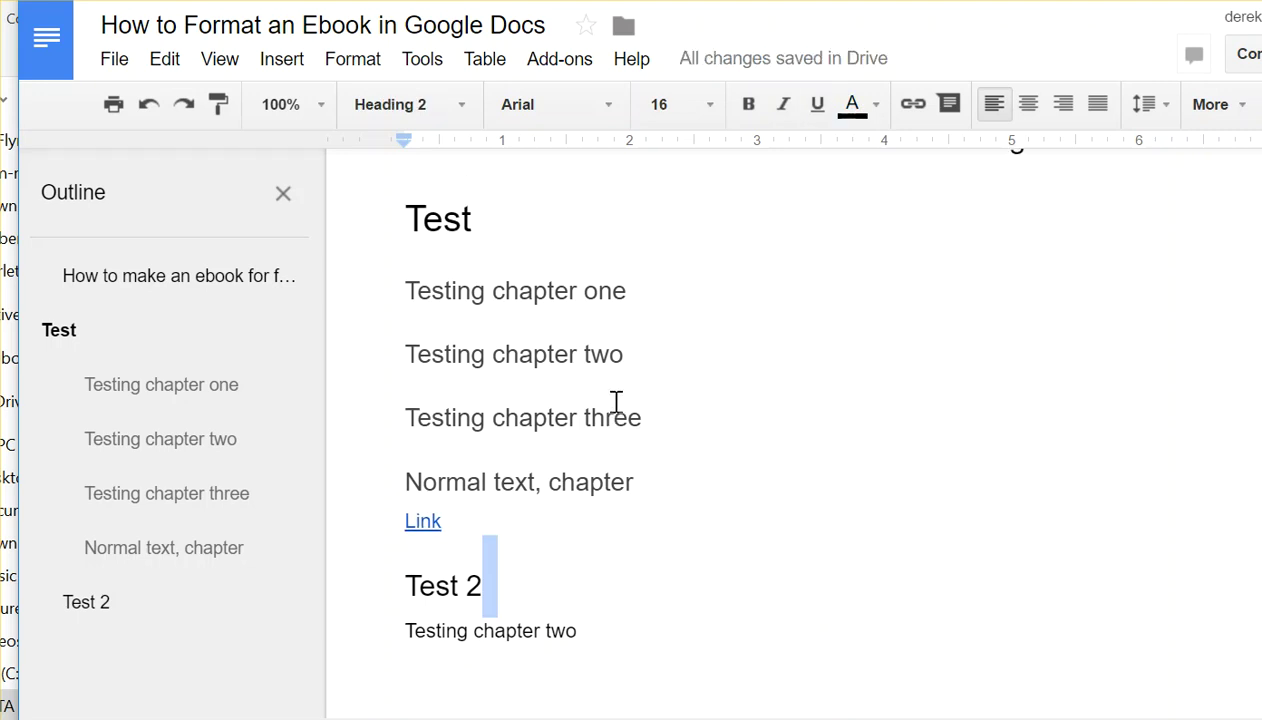
{"action": "scroll", "coordinate": [614, 403], "scroll_direction": "down", "scroll_amount": 2}
{"action": "scroll", "coordinate": [603, 414], "scroll_direction": "up", "scroll_amount": 3}
{"action": "scroll", "coordinate": [505, 484], "scroll_direction": "down", "scroll_amount": 2}
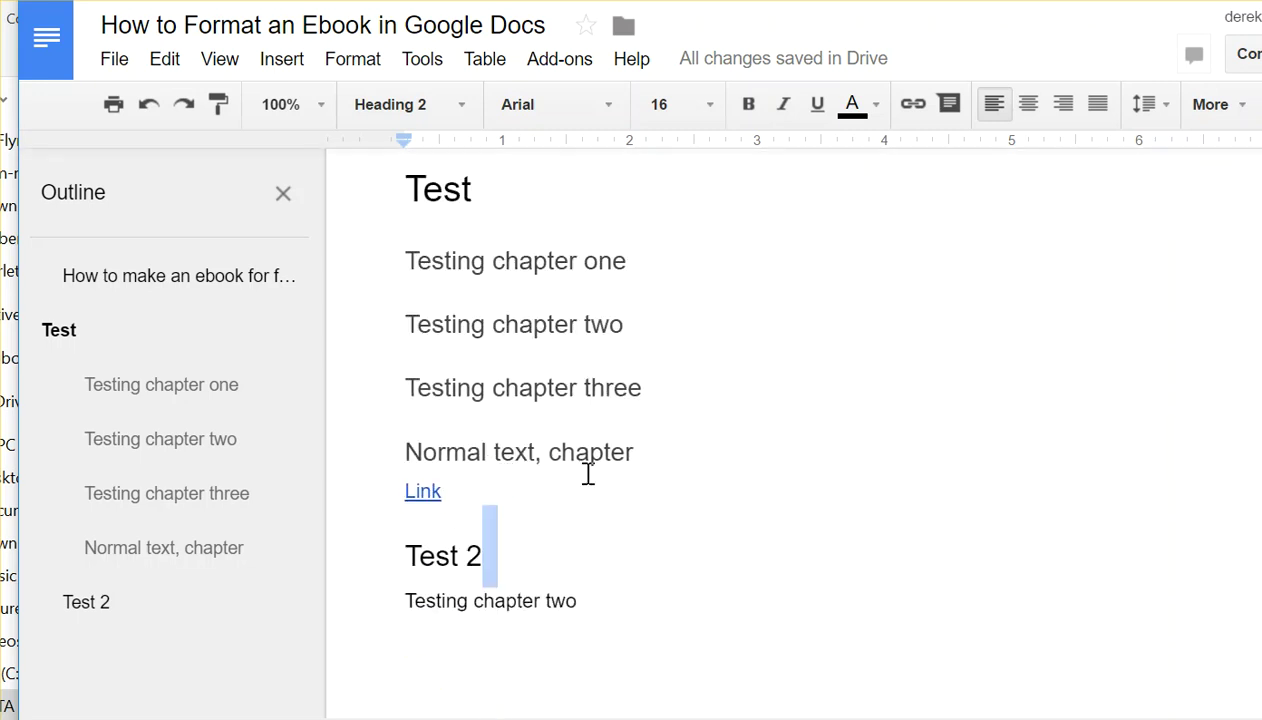
Add the lines "First paragraph" and "Second paragraph style" below the hyperlink, leaving an empty line before "Test 2".
{"action": "left_click", "coordinate": [575, 487]}
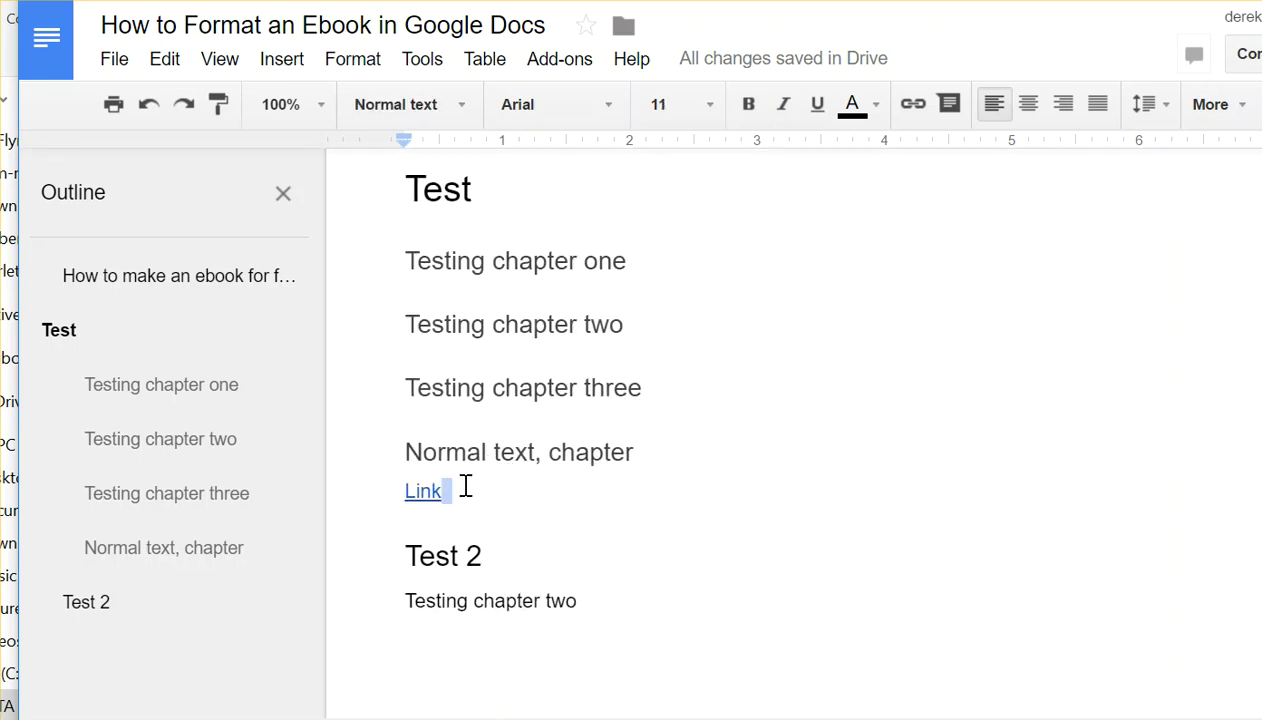
{"action": "key", "text": "Return"}
{"action": "key", "text": "Return"}
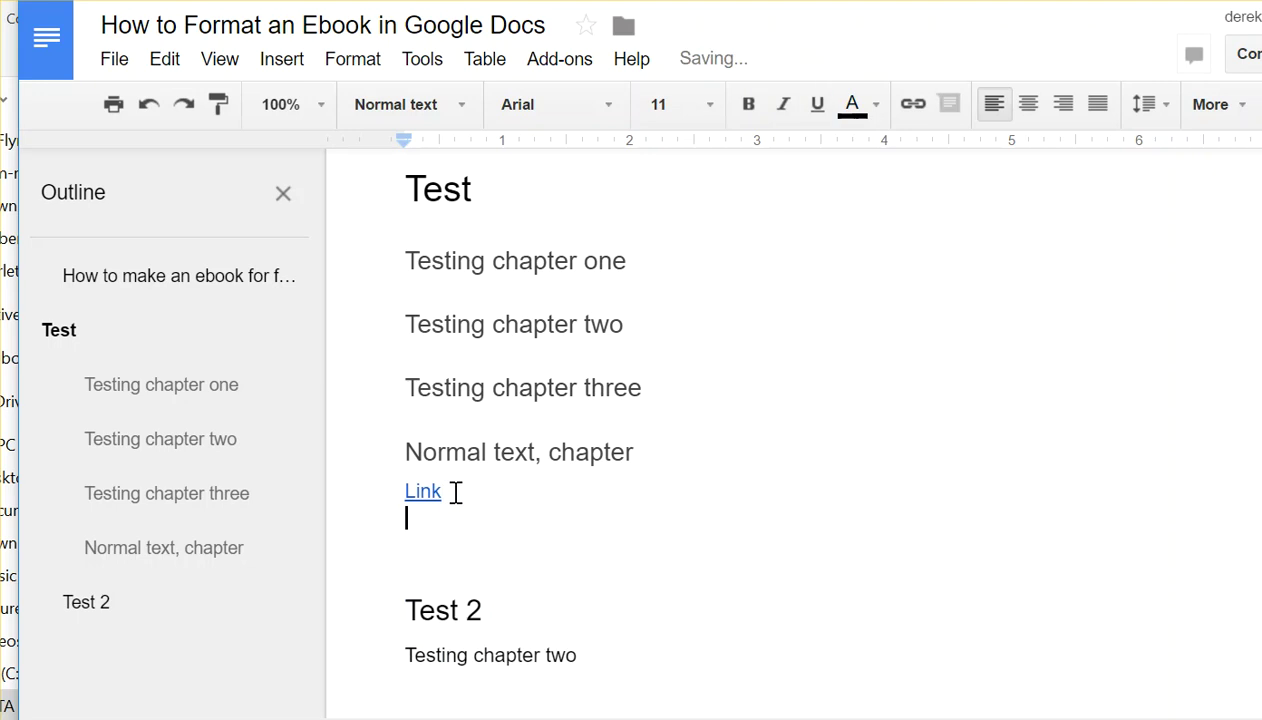
{"action": "type", "text": "First paragraph"}
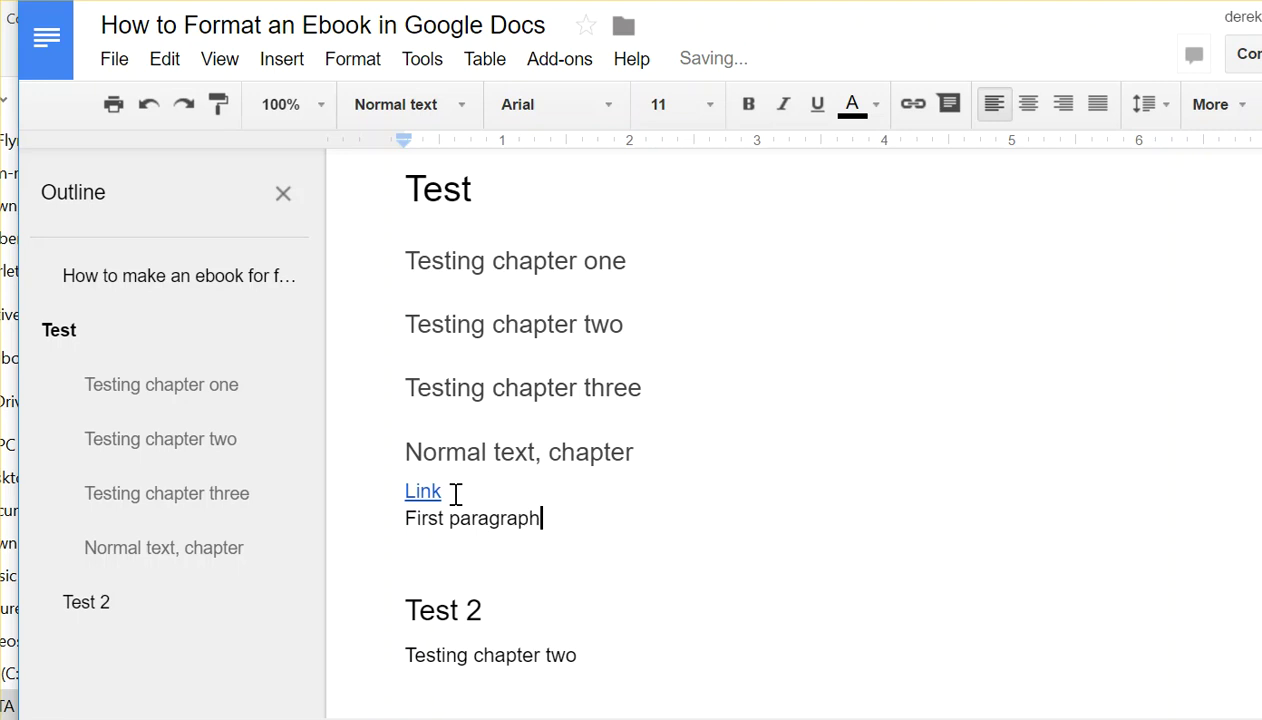
{"action": "key", "text": "Return"}
{"action": "type", "text": "Second p"}
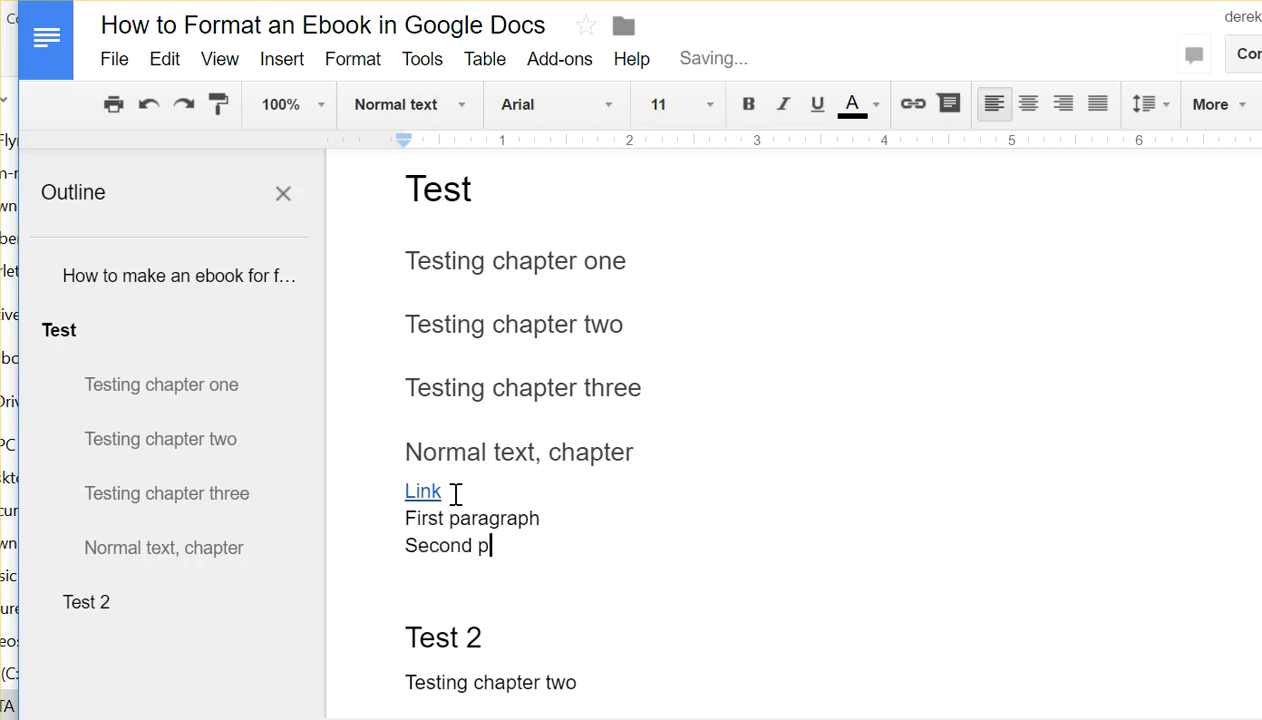
{"action": "type", "text": "aragraph style"}
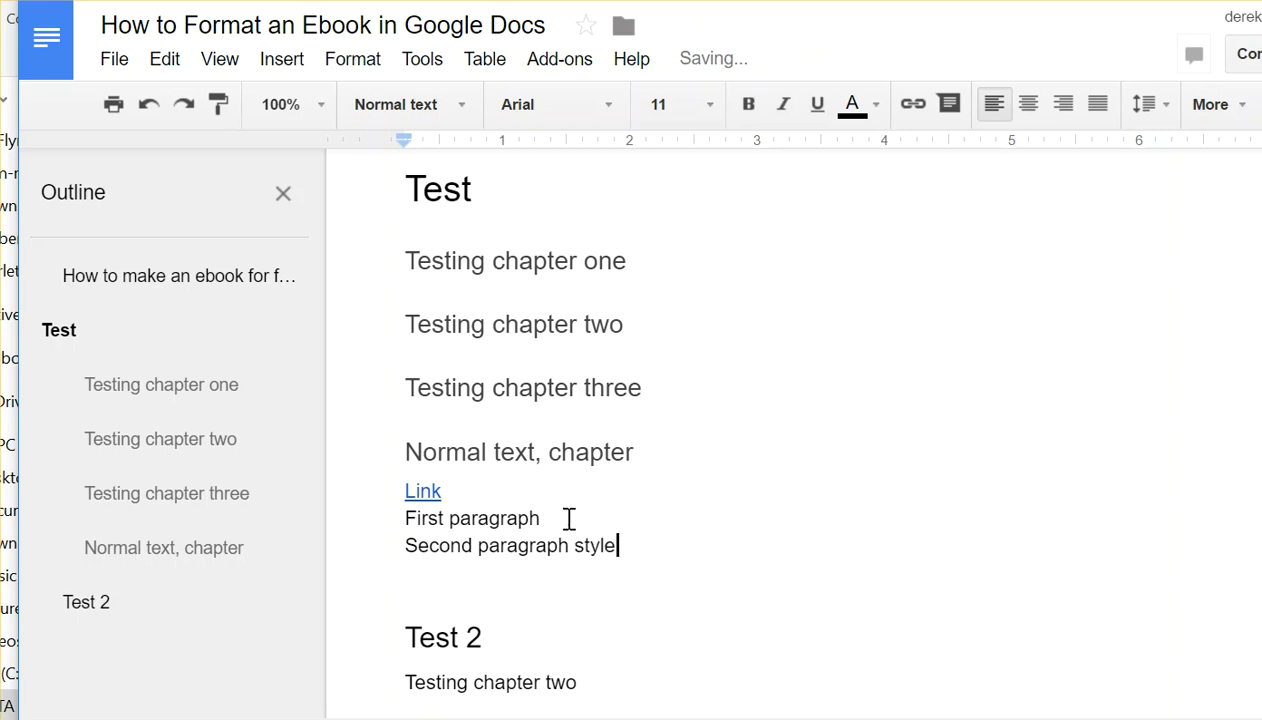
Select the whole "Second paragraph style" line.
{"action": "left_click_drag", "start_coordinate": [568, 518], "coordinate": [373, 533]}
{"action": "double_click", "coordinate": [655, 548]}
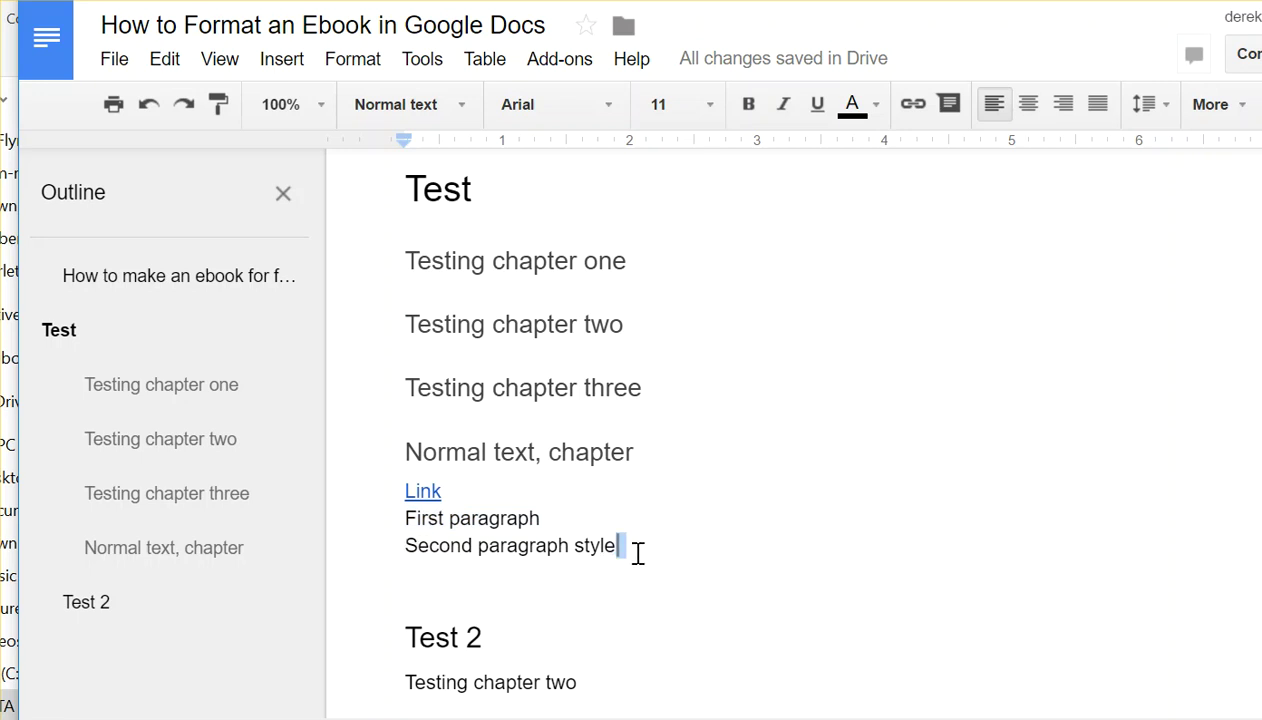
{"action": "left_click", "coordinate": [676, 546]}
{"action": "left_click_drag", "start_coordinate": [400, 545], "coordinate": [694, 548]}
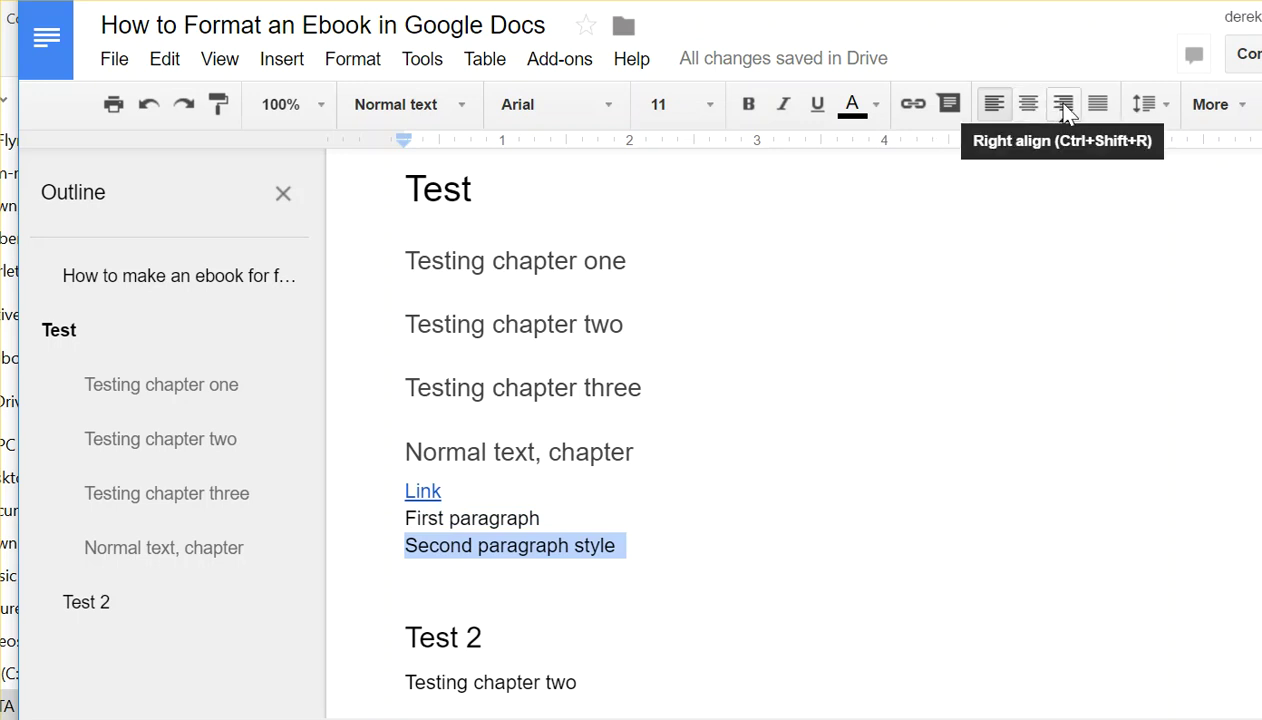
{"action": "left_click", "coordinate": [1148, 106]}
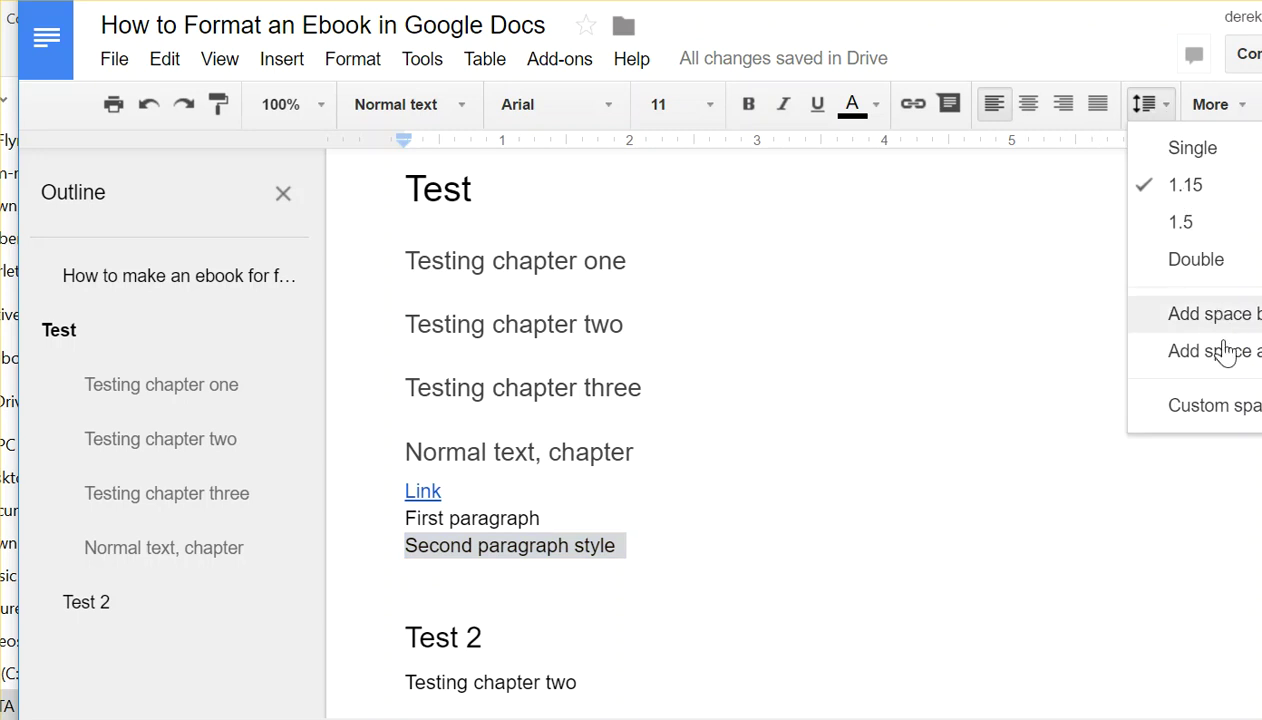
{"action": "left_click", "coordinate": [1228, 406]}
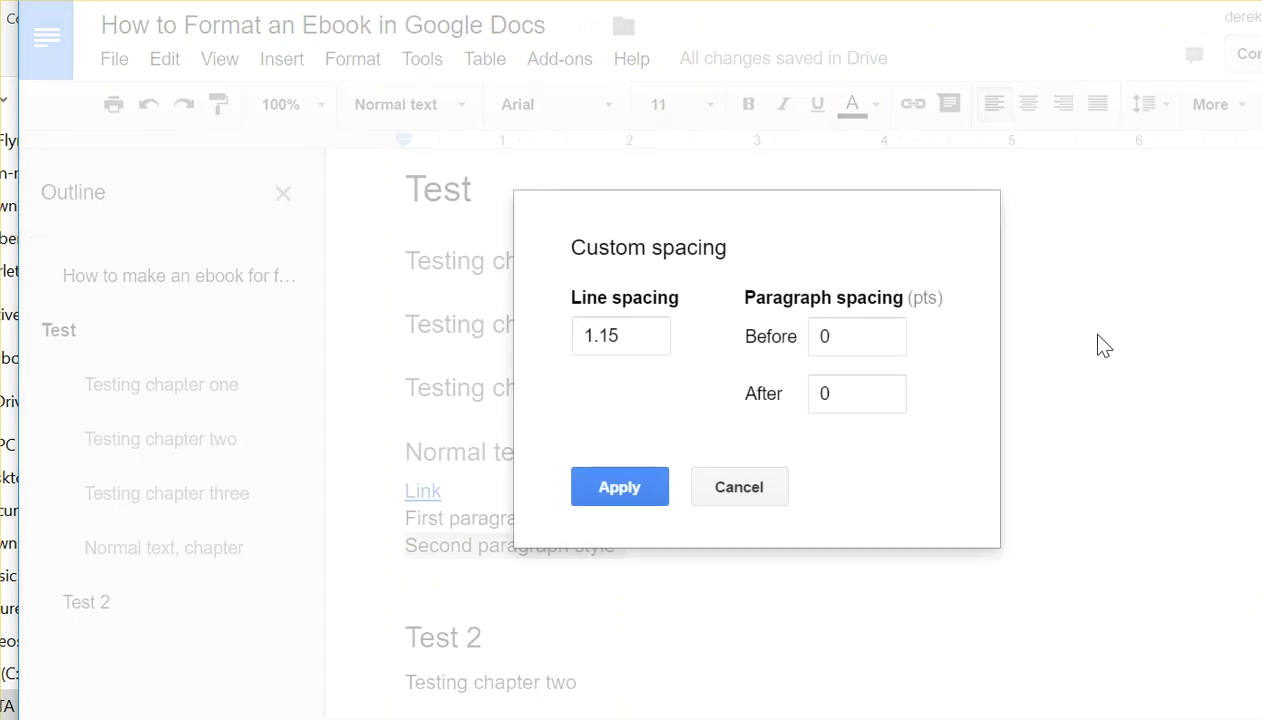
{"action": "double_click", "coordinate": [851, 336]}
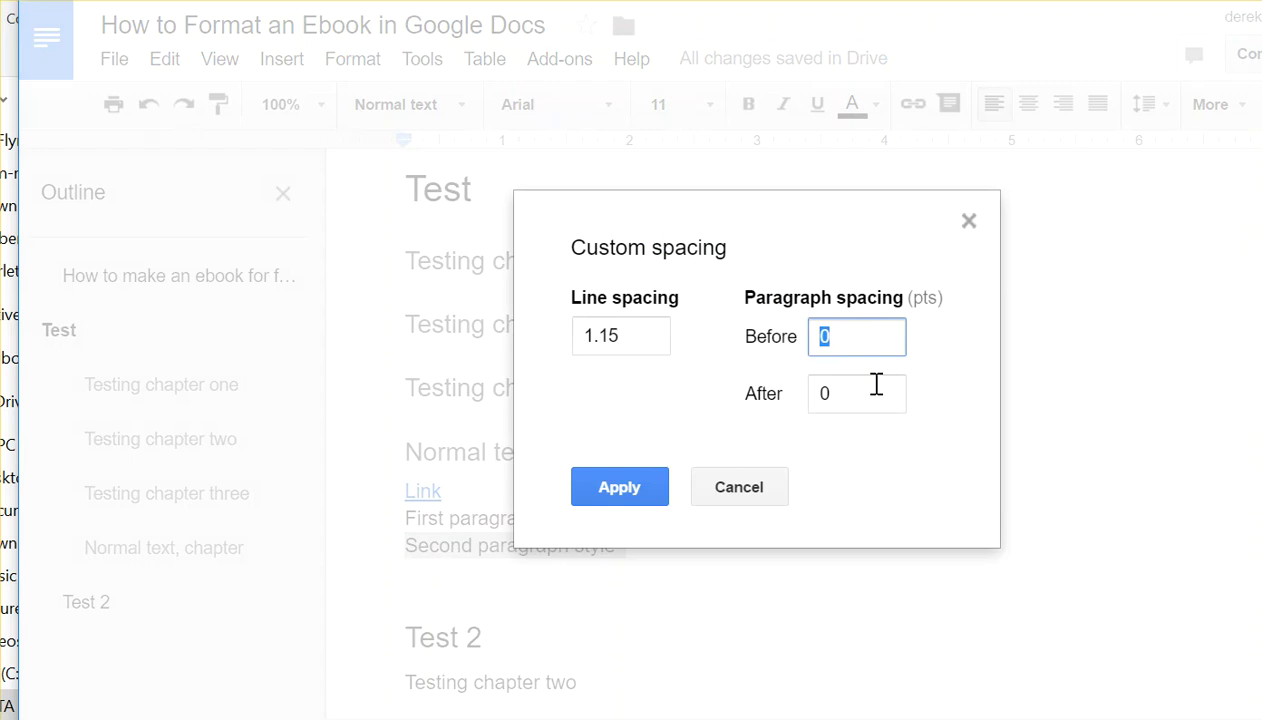
{"action": "left_click", "coordinate": [969, 220]}
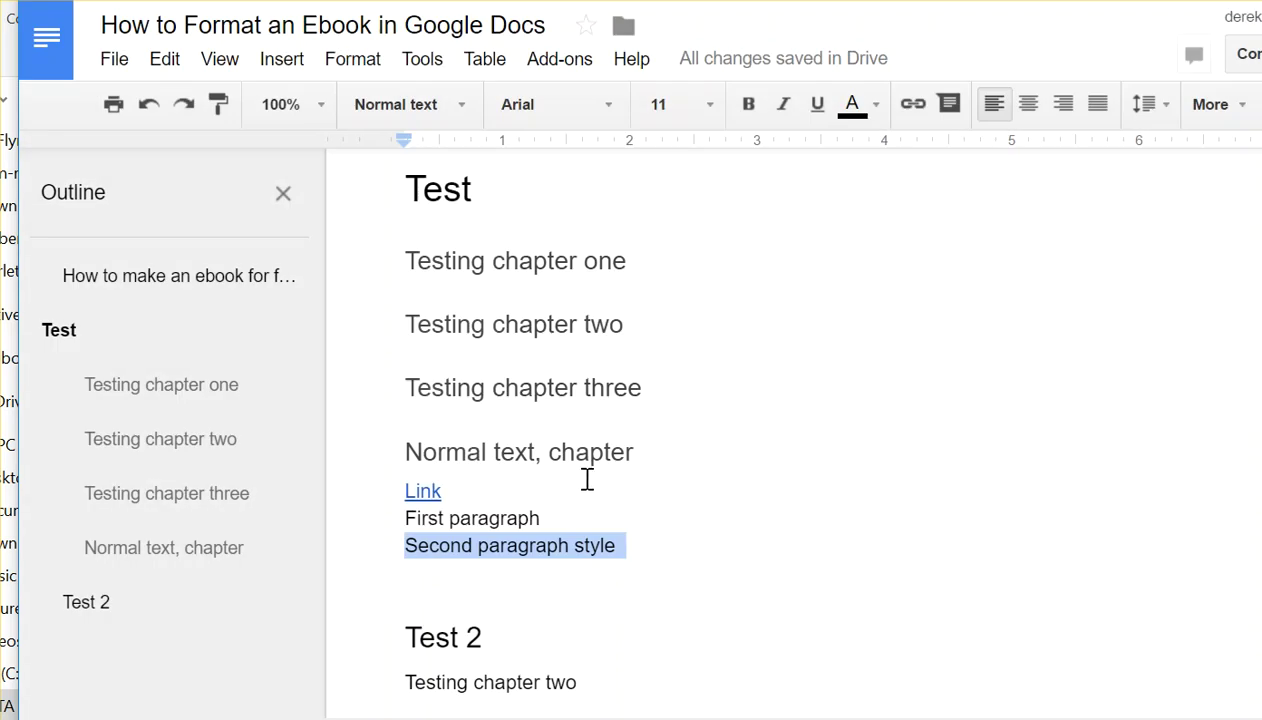
Set a custom line spacing of 1.35 for the selected "Second paragraph style" line.
{"action": "left_click", "coordinate": [1168, 112]}
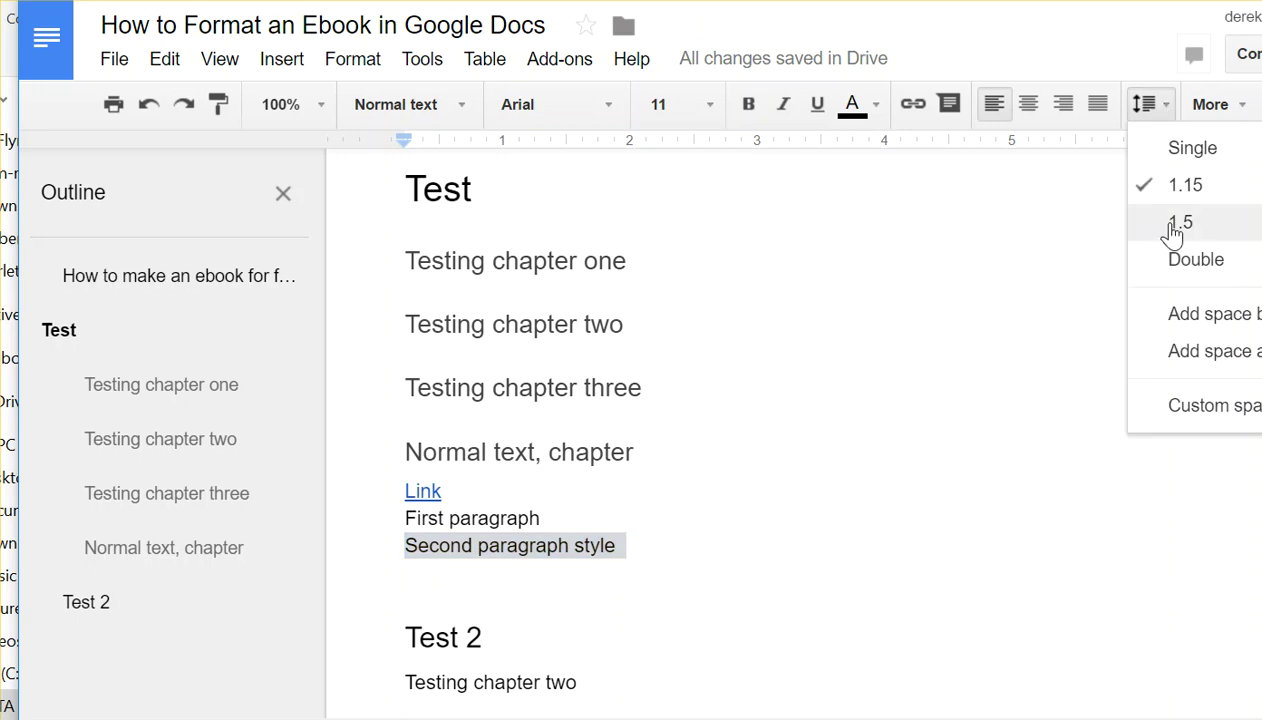
{"action": "left_click", "coordinate": [1215, 410]}
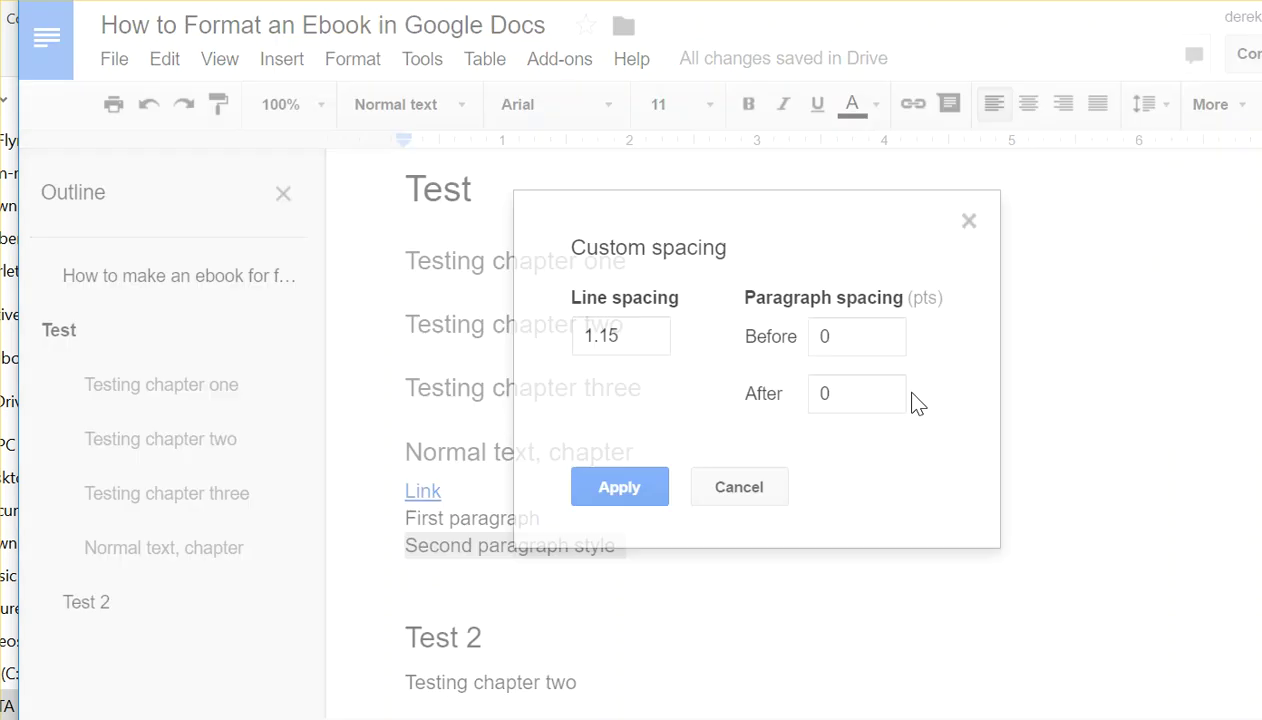
{"action": "left_click_drag", "start_coordinate": [599, 337], "coordinate": [613, 339]}
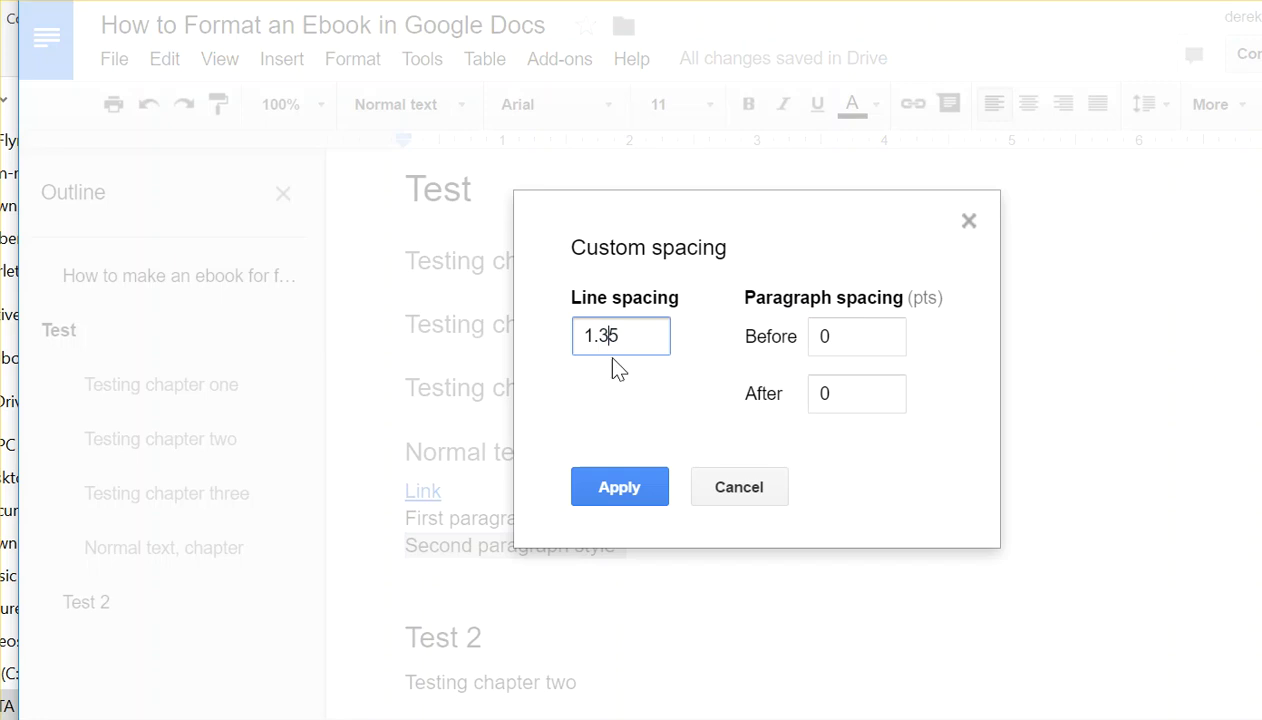
{"action": "left_click", "coordinate": [619, 487]}
{"action": "left_click", "coordinate": [591, 545]}
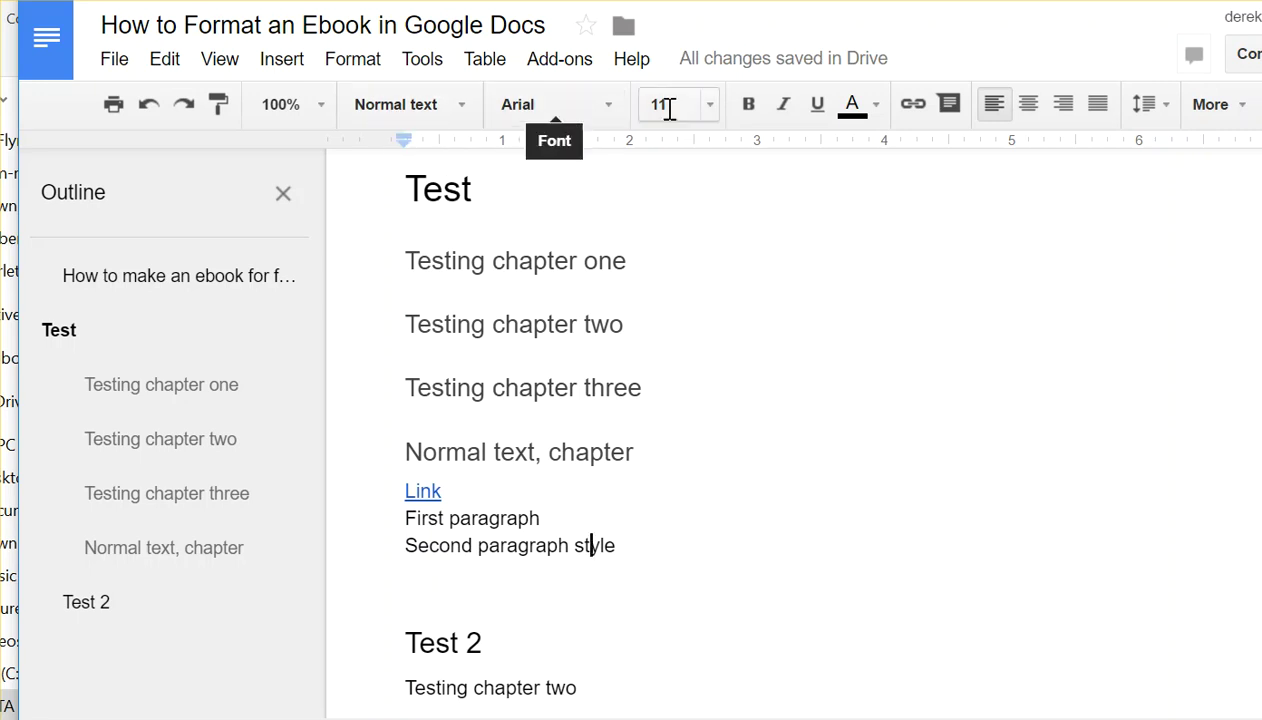
Try a first-line indent on the "Second paragraph style" line and remove it again.
{"action": "left_click_drag", "start_coordinate": [615, 546], "coordinate": [377, 554]}
{"action": "left_click", "coordinate": [394, 557]}
{"action": "key", "text": "Tab"}
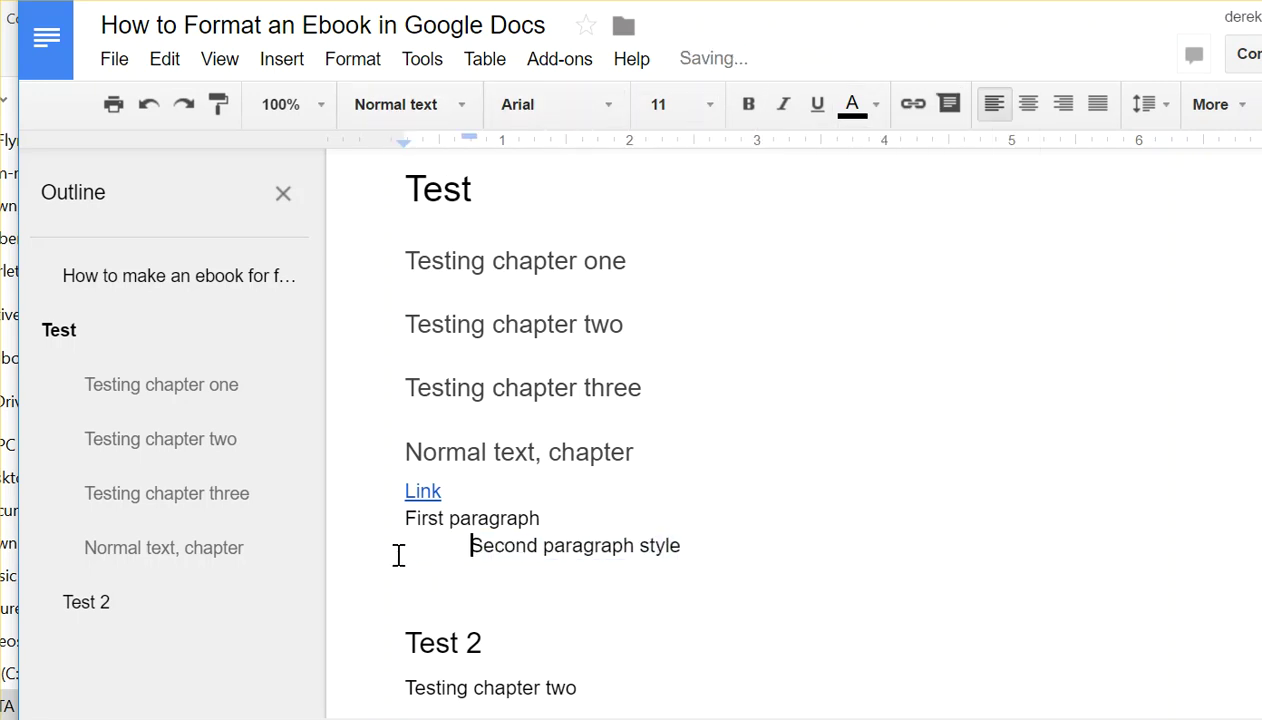
{"action": "key", "text": "BackSpace"}
Examine the paragraph style, alignment and list formatting options available for the "Second paragraph style" line.
{"action": "left_click_drag", "start_coordinate": [637, 538], "coordinate": [335, 531]}
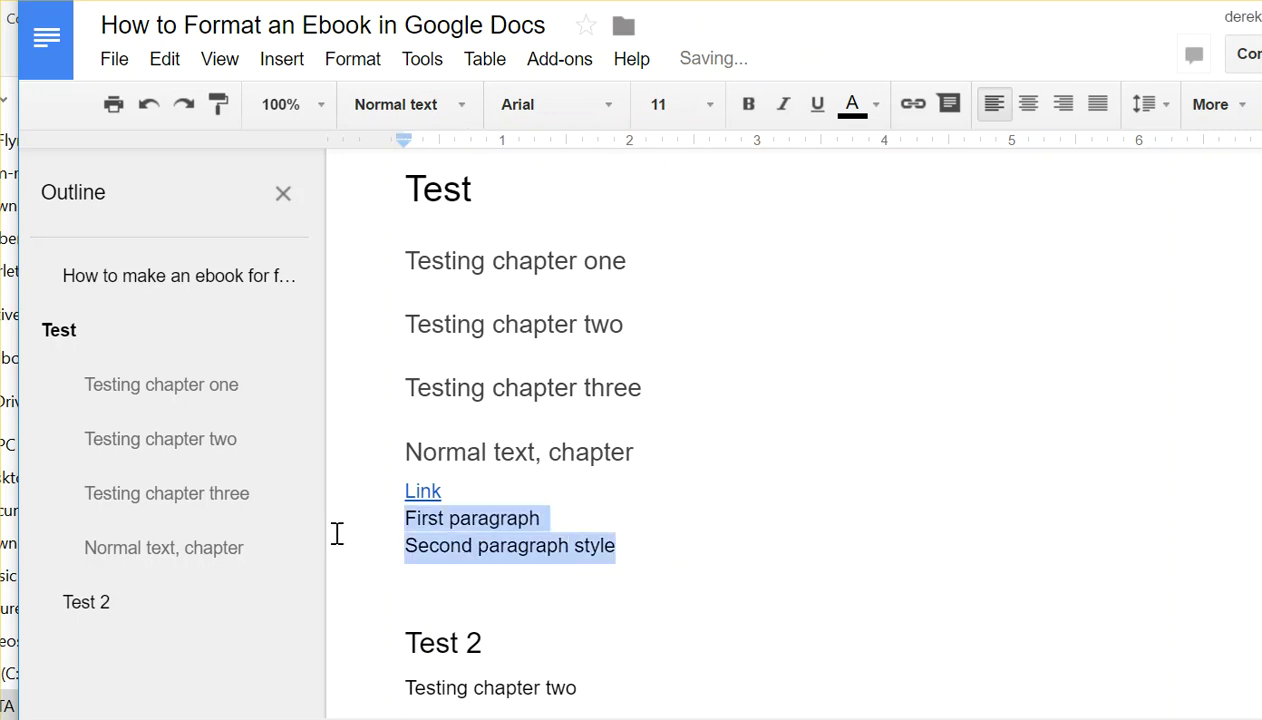
{"action": "left_click", "coordinate": [541, 521]}
{"action": "left_click_drag", "start_coordinate": [688, 553], "coordinate": [397, 555]}
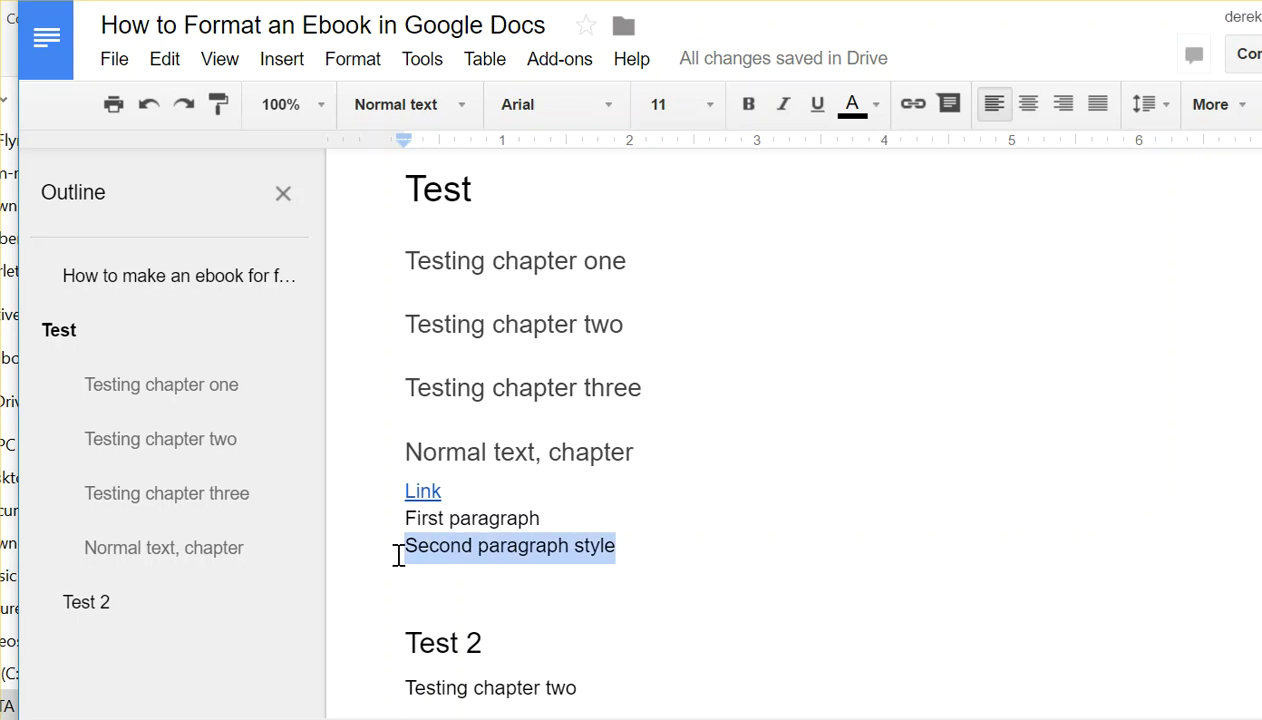
{"action": "left_click", "coordinate": [365, 60]}
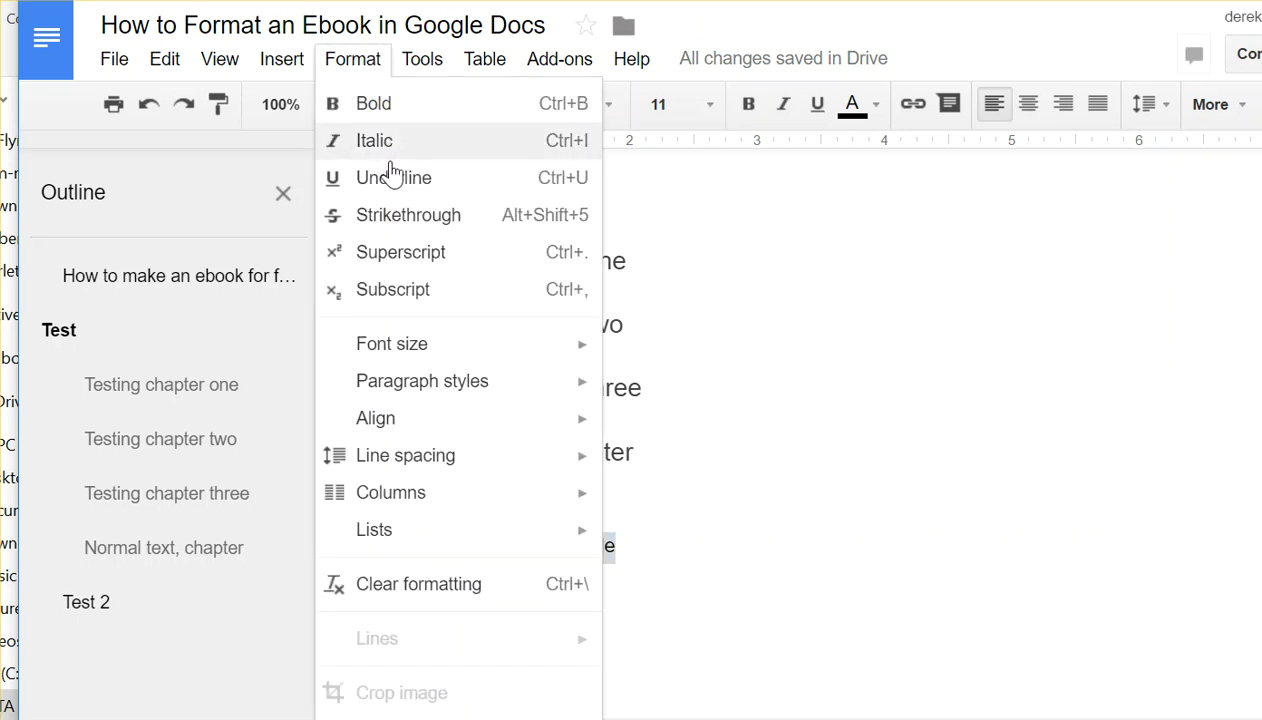
{"action": "mouse_move", "coordinate": [507, 386]}
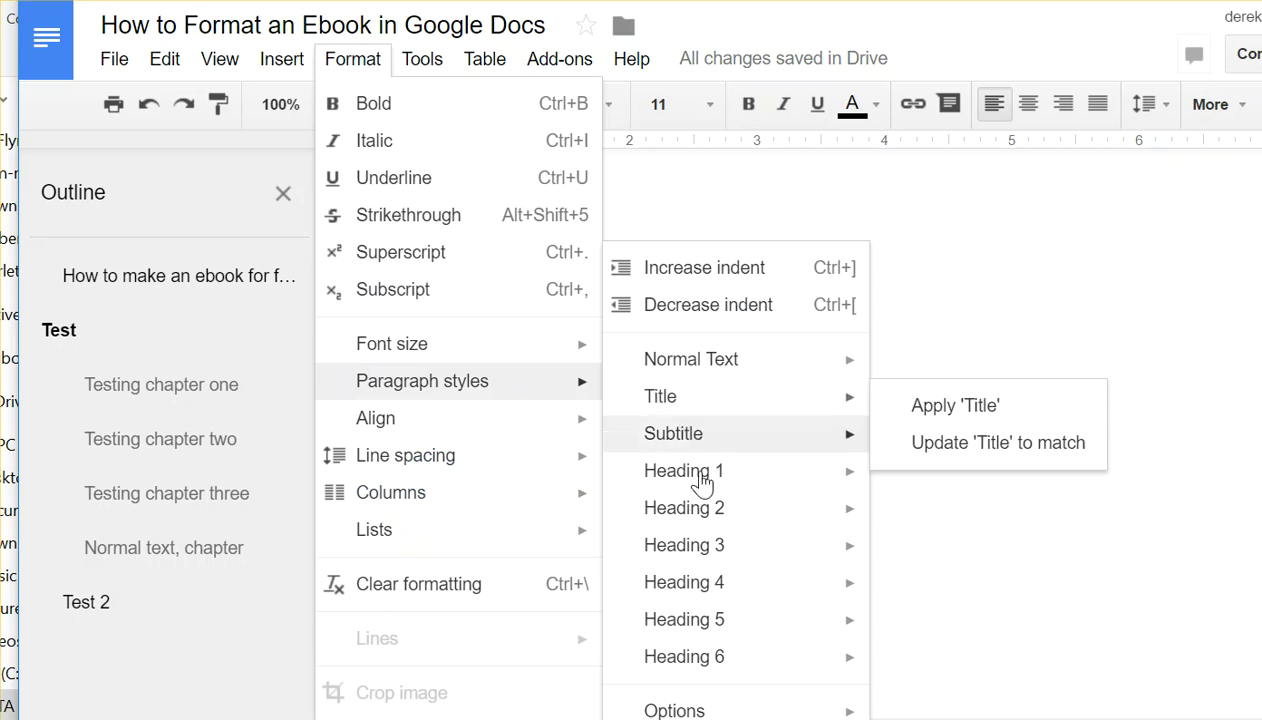
{"action": "mouse_move", "coordinate": [735, 711]}
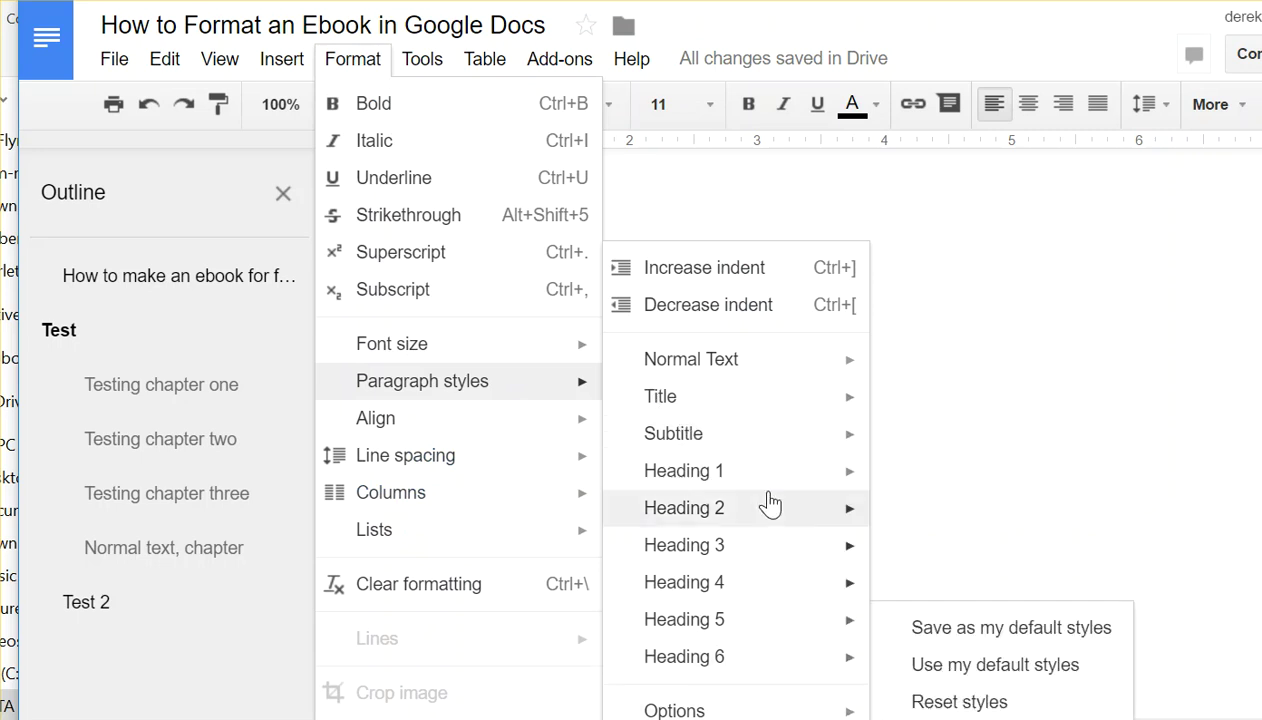
{"action": "mouse_move", "coordinate": [775, 368]}
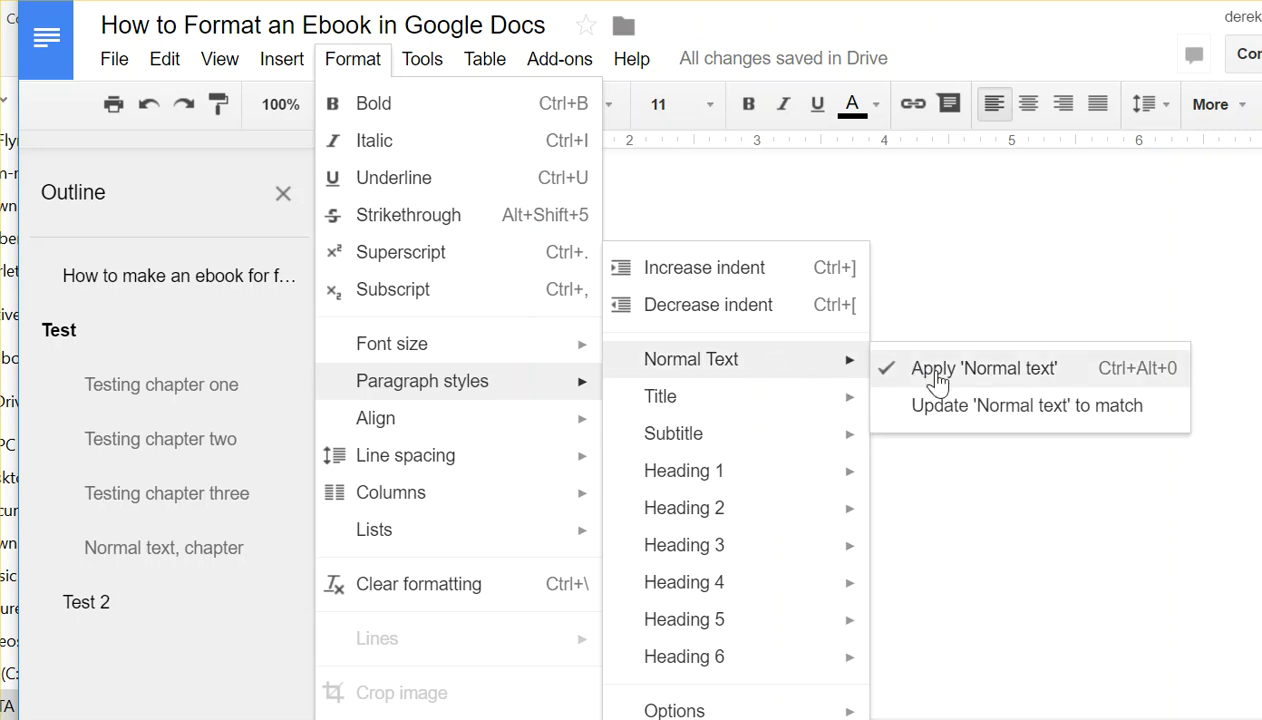
{"action": "mouse_move", "coordinate": [478, 420]}
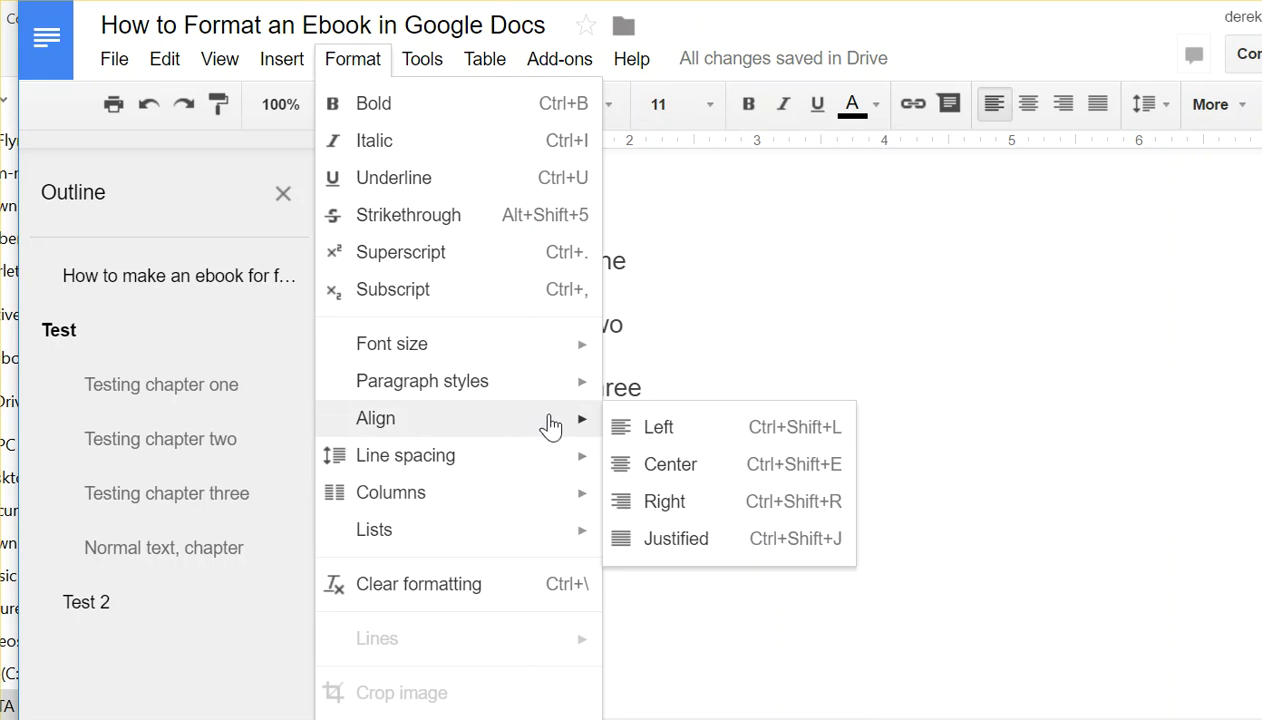
{"action": "mouse_move", "coordinate": [563, 543]}
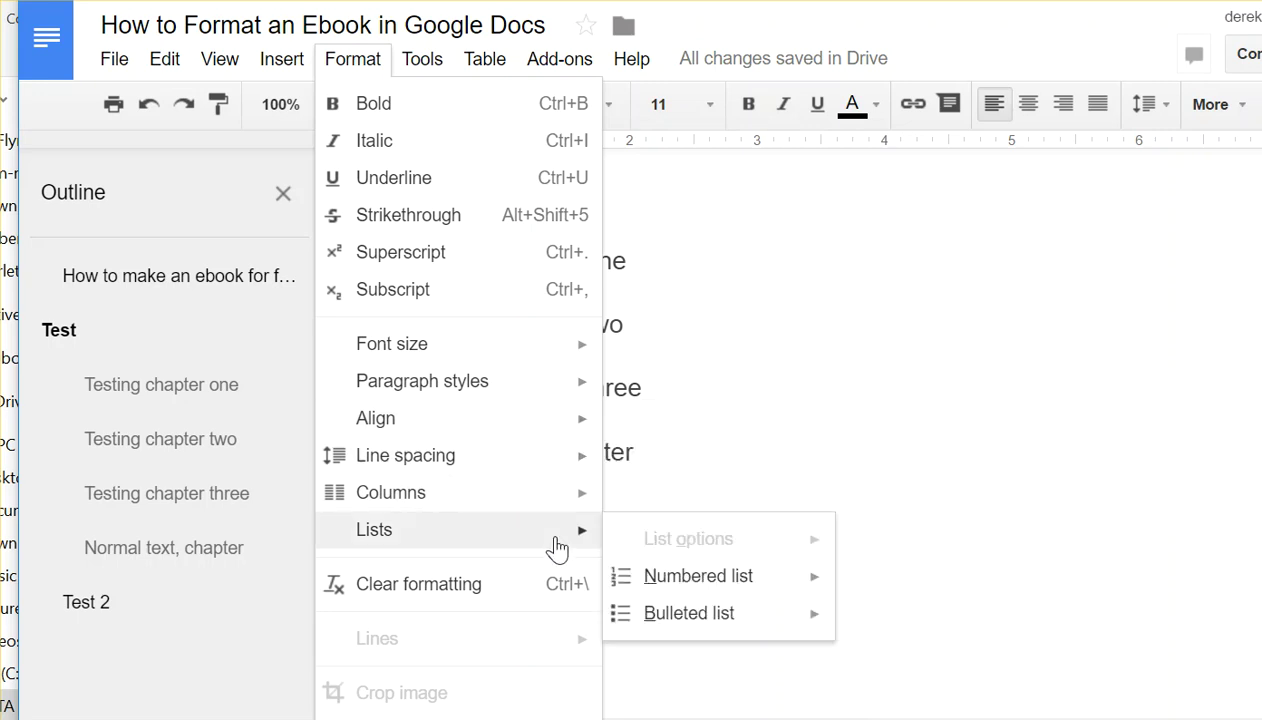
{"action": "left_click", "coordinate": [738, 394]}
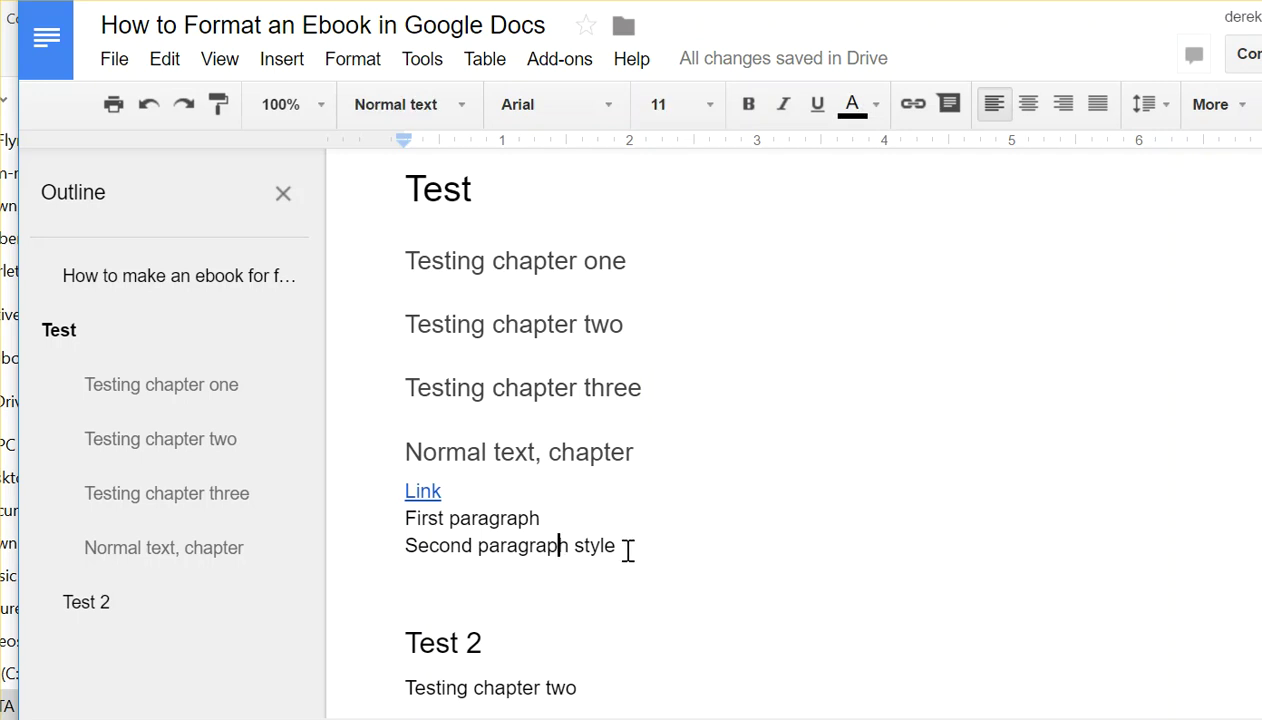
{"action": "left_click_drag", "start_coordinate": [622, 549], "coordinate": [372, 552]}
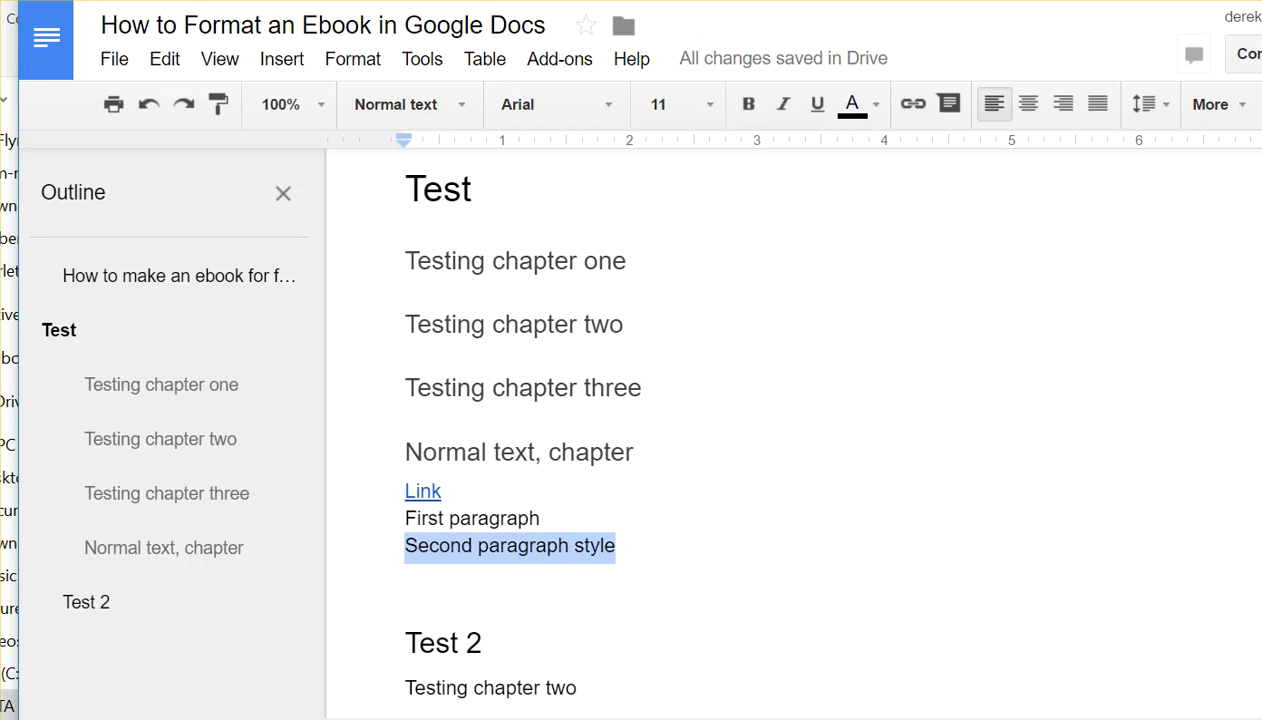
Switch to the scarletthreadFULL10.2 document in Microsoft Word and look through its body paragraphs.
{"action": "key", "text": "alt+Tab"}
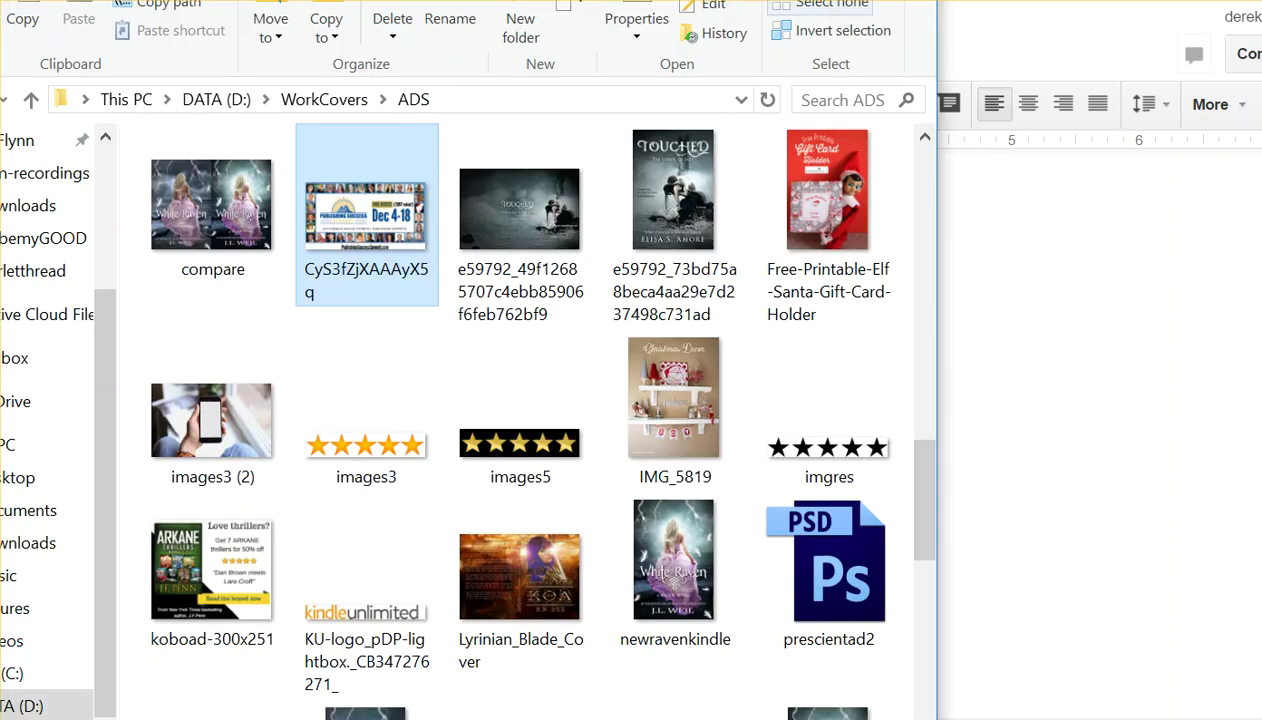
{"action": "key", "text": "alt+Tab"}
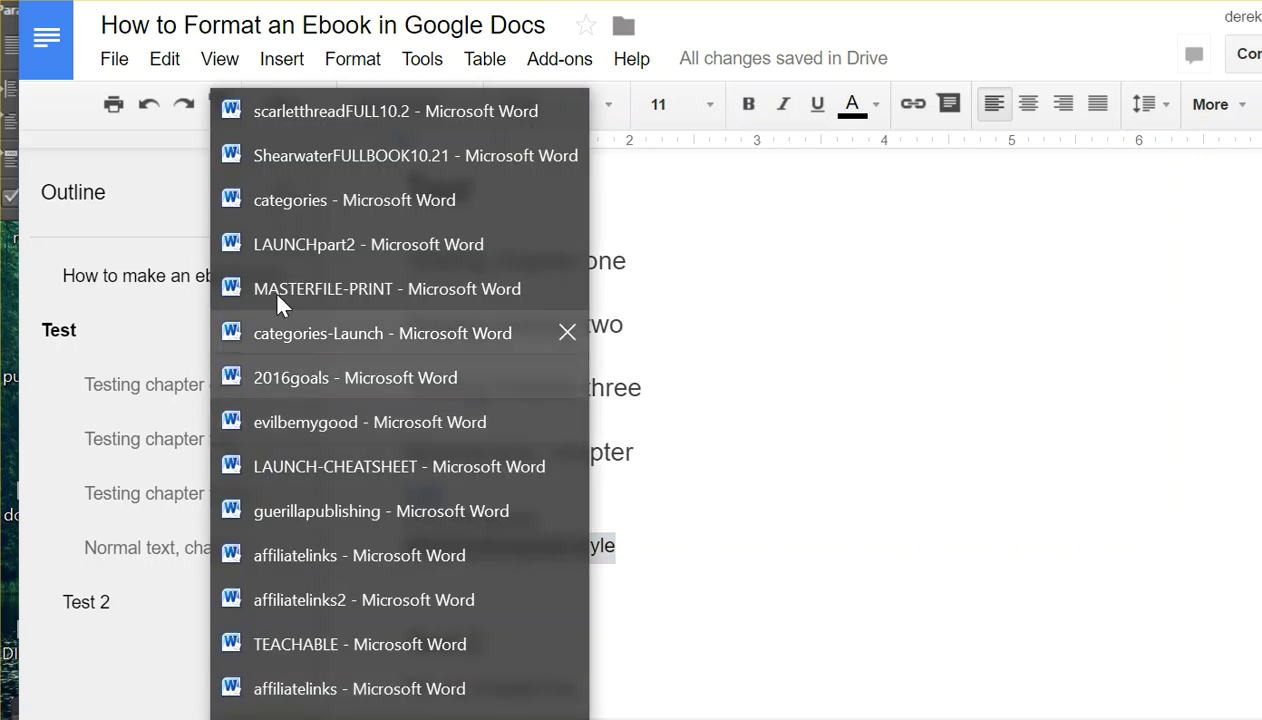
{"action": "left_click", "coordinate": [301, 110]}
{"action": "scroll", "coordinate": [587, 335], "scroll_direction": "up", "scroll_amount": 10}
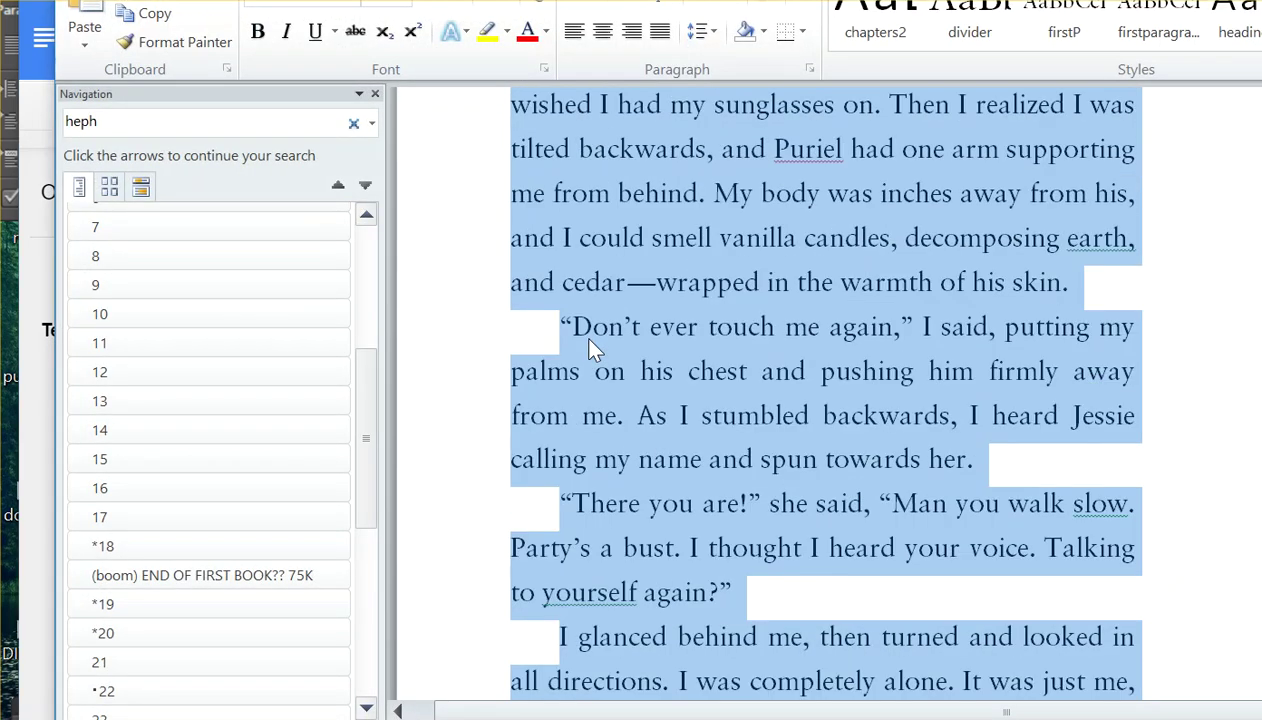
{"action": "left_click", "coordinate": [580, 329]}
{"action": "left_click_drag", "start_coordinate": [481, 470], "coordinate": [549, 481]}
{"action": "scroll", "coordinate": [549, 490], "scroll_direction": "up", "scroll_amount": 1}
{"action": "scroll", "coordinate": [556, 492], "scroll_direction": "down", "scroll_amount": 2}
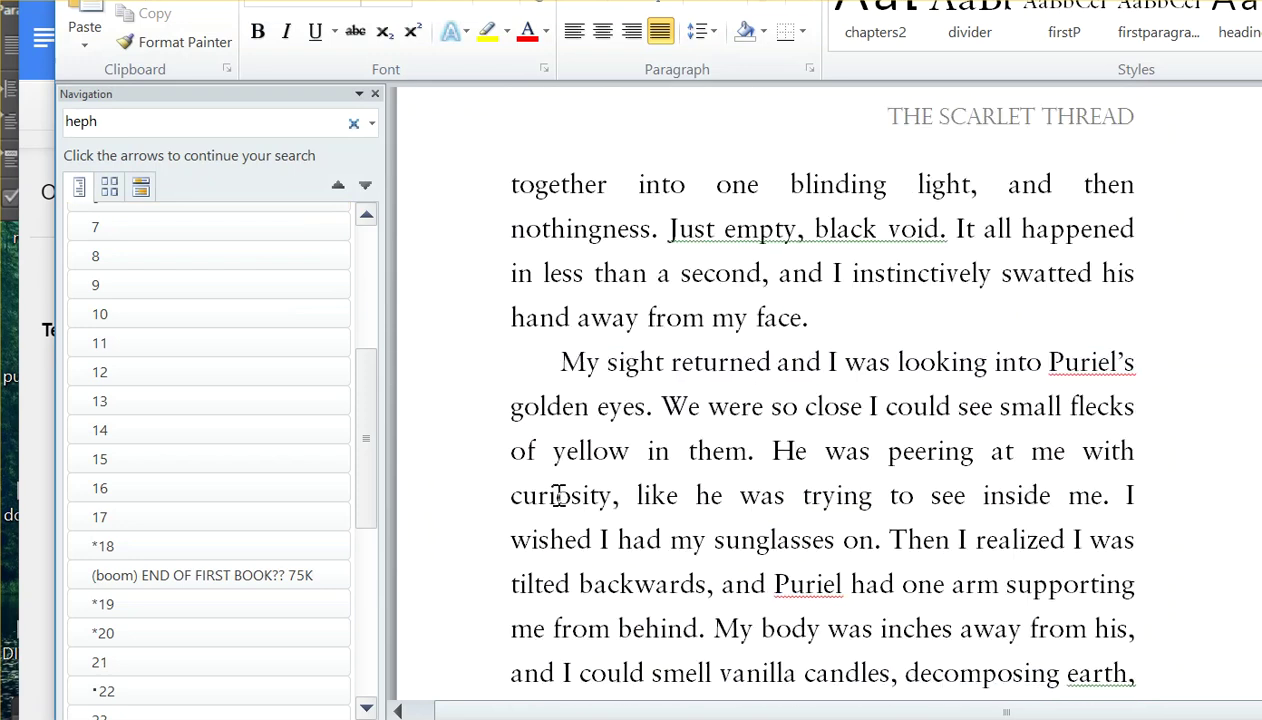
{"action": "scroll", "coordinate": [580, 377], "scroll_direction": "up", "scroll_amount": 13}
{"action": "scroll", "coordinate": [580, 350], "scroll_direction": "up", "scroll_amount": 3}
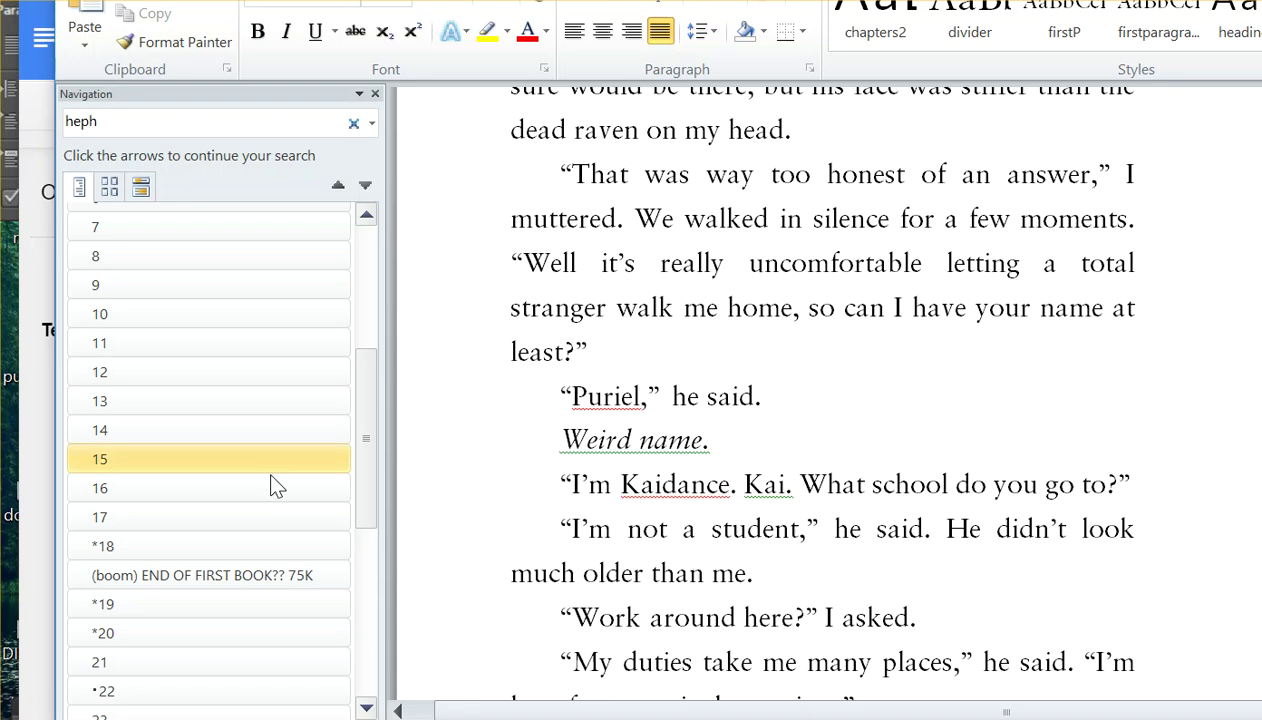
Go to chapter 15 of the manuscript and examine the formatting of its opening paragraph.
{"action": "left_click", "coordinate": [217, 459]}
{"action": "scroll", "coordinate": [590, 461], "scroll_direction": "down", "scroll_amount": 4}
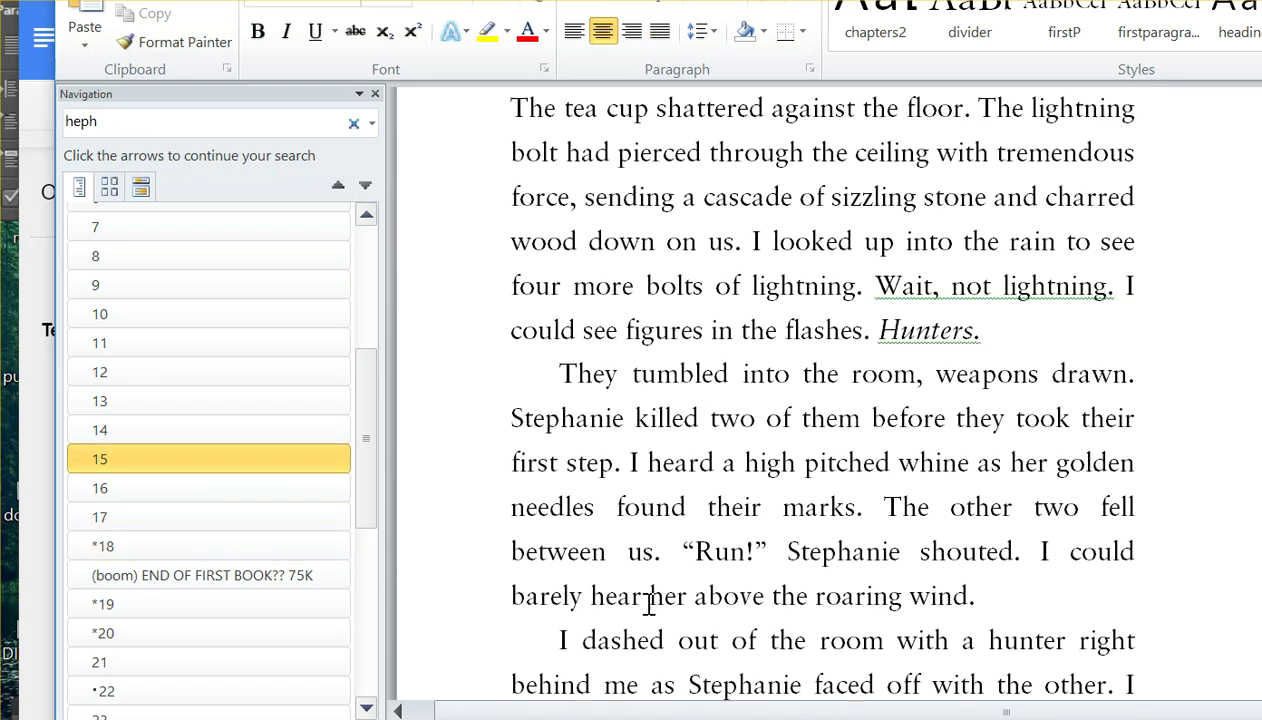
{"action": "scroll", "coordinate": [640, 420], "scroll_direction": "up", "scroll_amount": 2}
{"action": "left_click_drag", "start_coordinate": [497, 314], "coordinate": [808, 370]}
{"action": "left_click_drag", "start_coordinate": [918, 447], "coordinate": [1107, 540]}
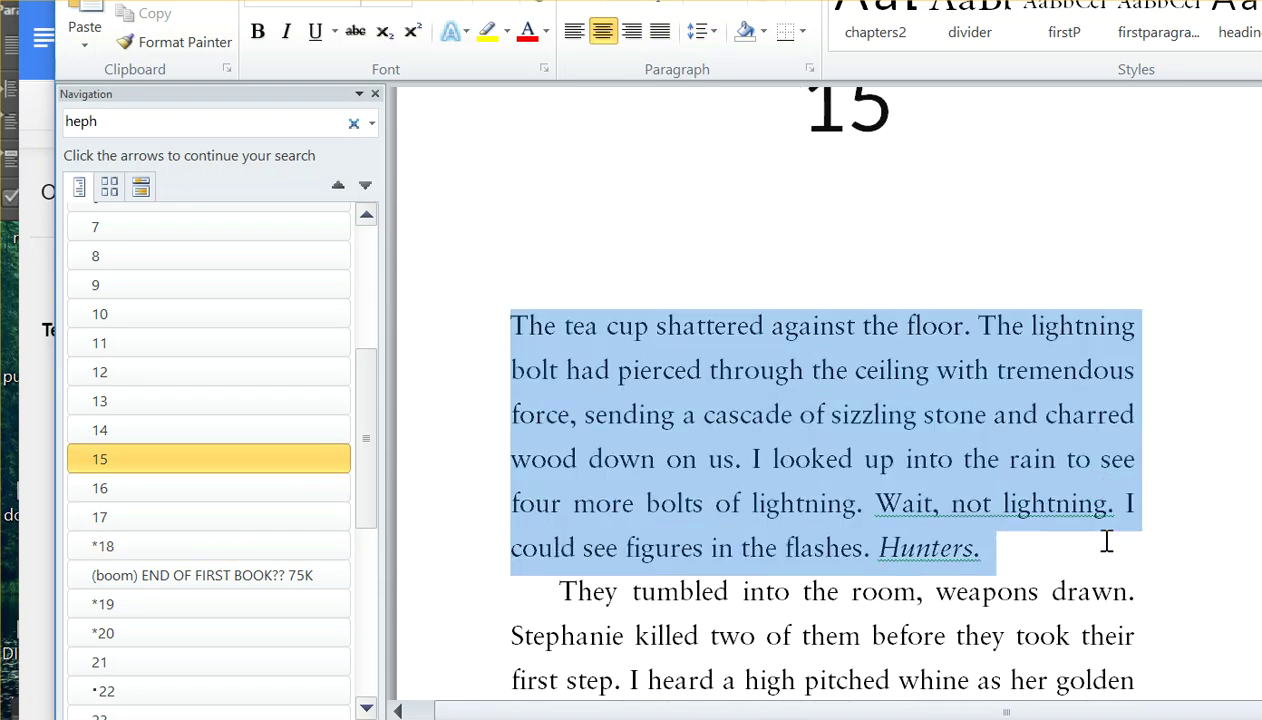
{"action": "left_click", "coordinate": [1058, 536]}
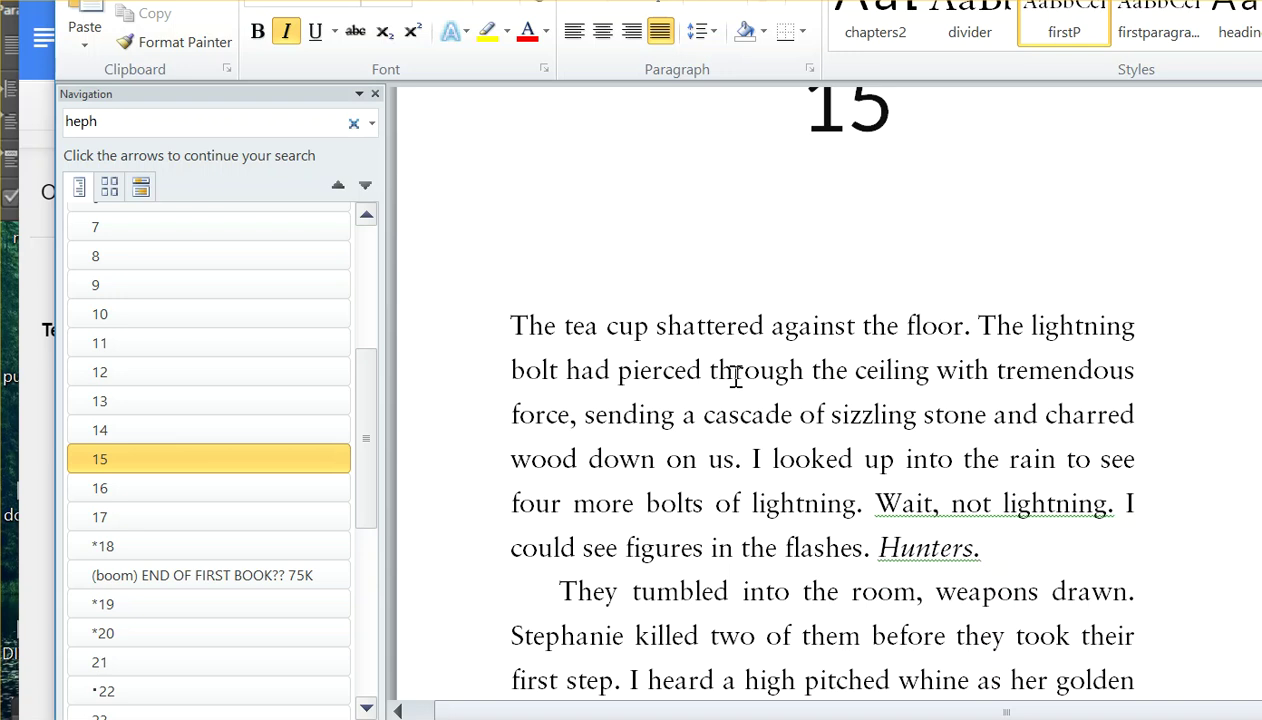
{"action": "scroll", "coordinate": [840, 440], "scroll_direction": "up", "scroll_amount": 1}
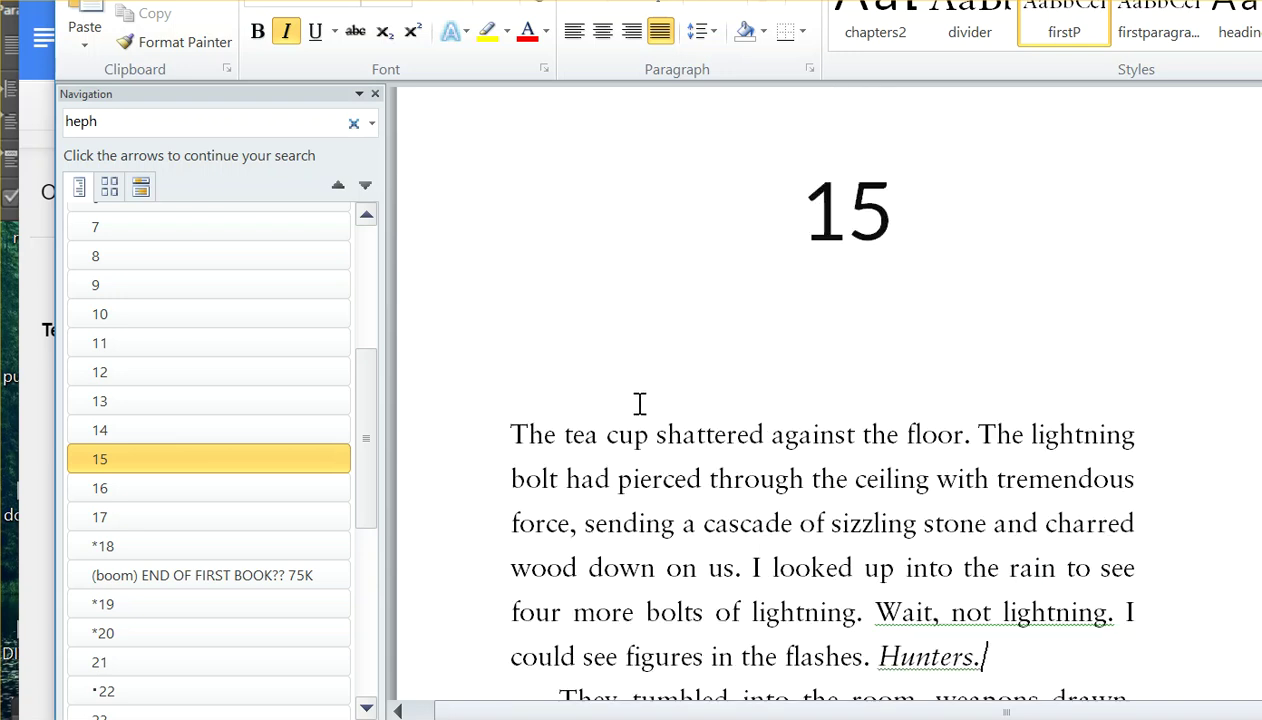
{"action": "scroll", "coordinate": [550, 440], "scroll_direction": "down", "scroll_amount": 3}
{"action": "scroll", "coordinate": [590, 425], "scroll_direction": "up", "scroll_amount": 2}
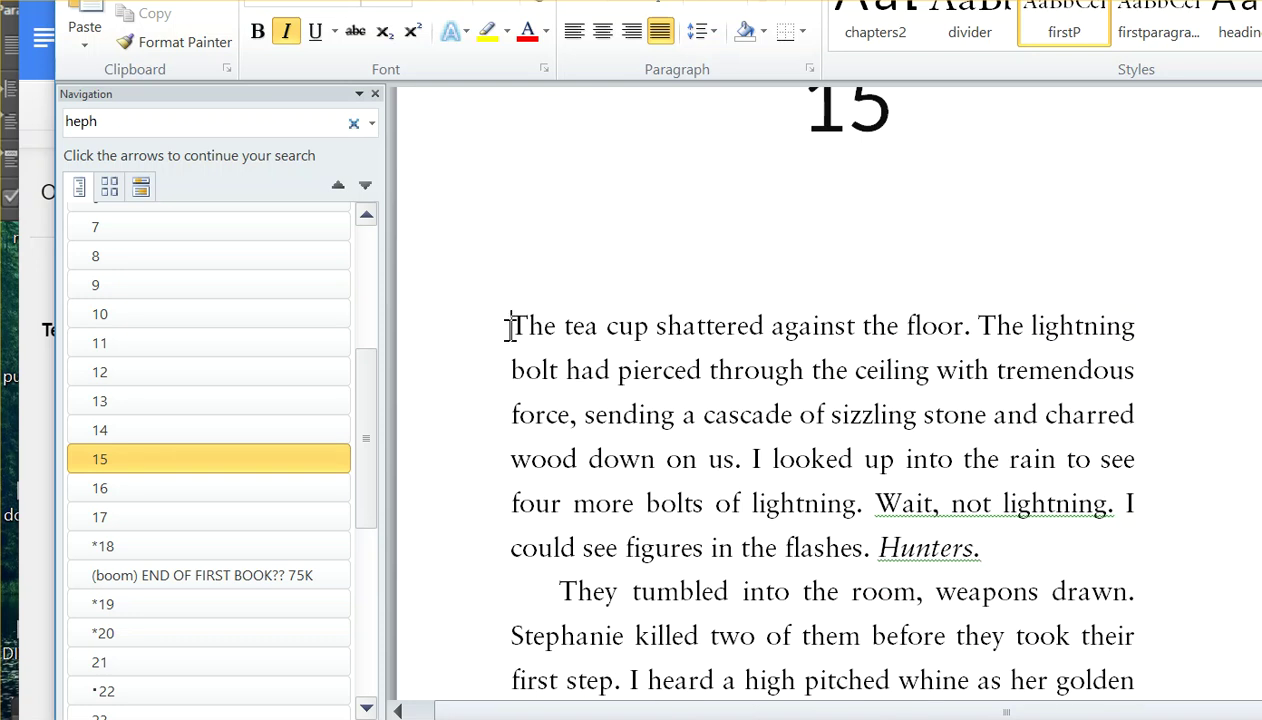
{"action": "left_click_drag", "start_coordinate": [507, 326], "coordinate": [1034, 542]}
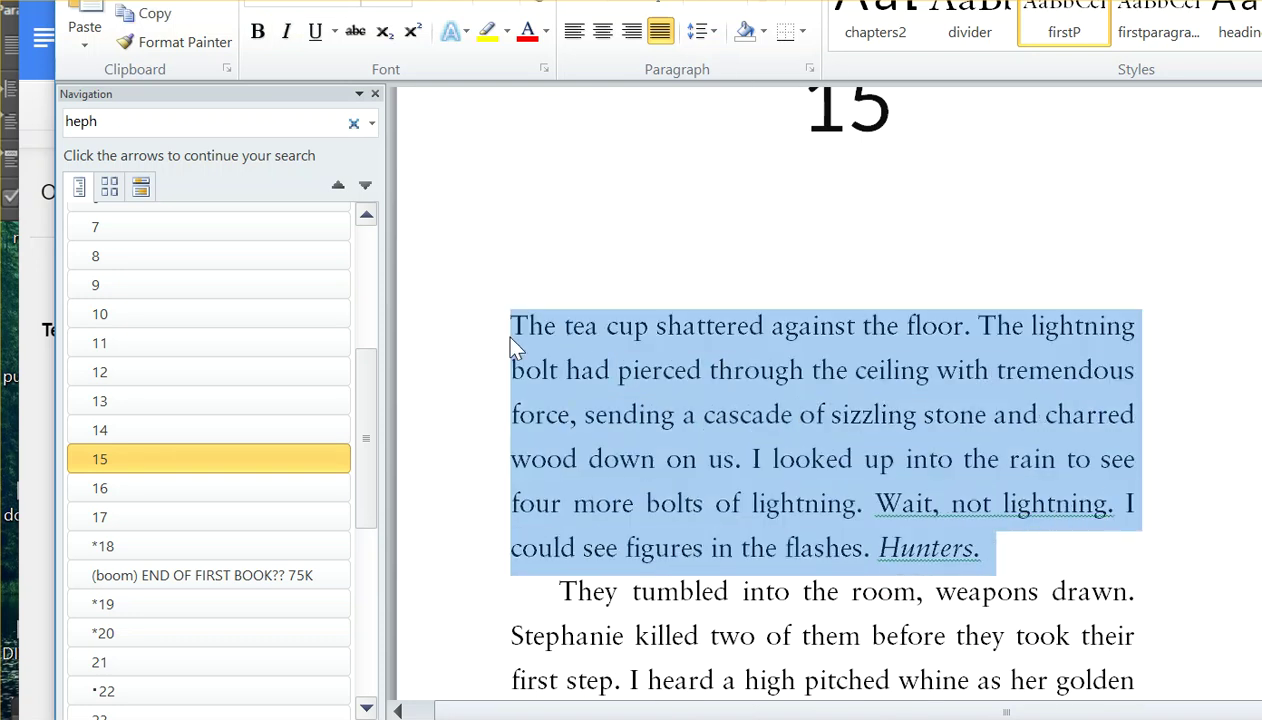
{"action": "scroll", "coordinate": [550, 380], "scroll_direction": "down", "scroll_amount": 2}
Examine the formatting of the chapter number heading "15" above the opening paragraph.
{"action": "scroll", "coordinate": [900, 350], "scroll_direction": "up", "scroll_amount": 5}
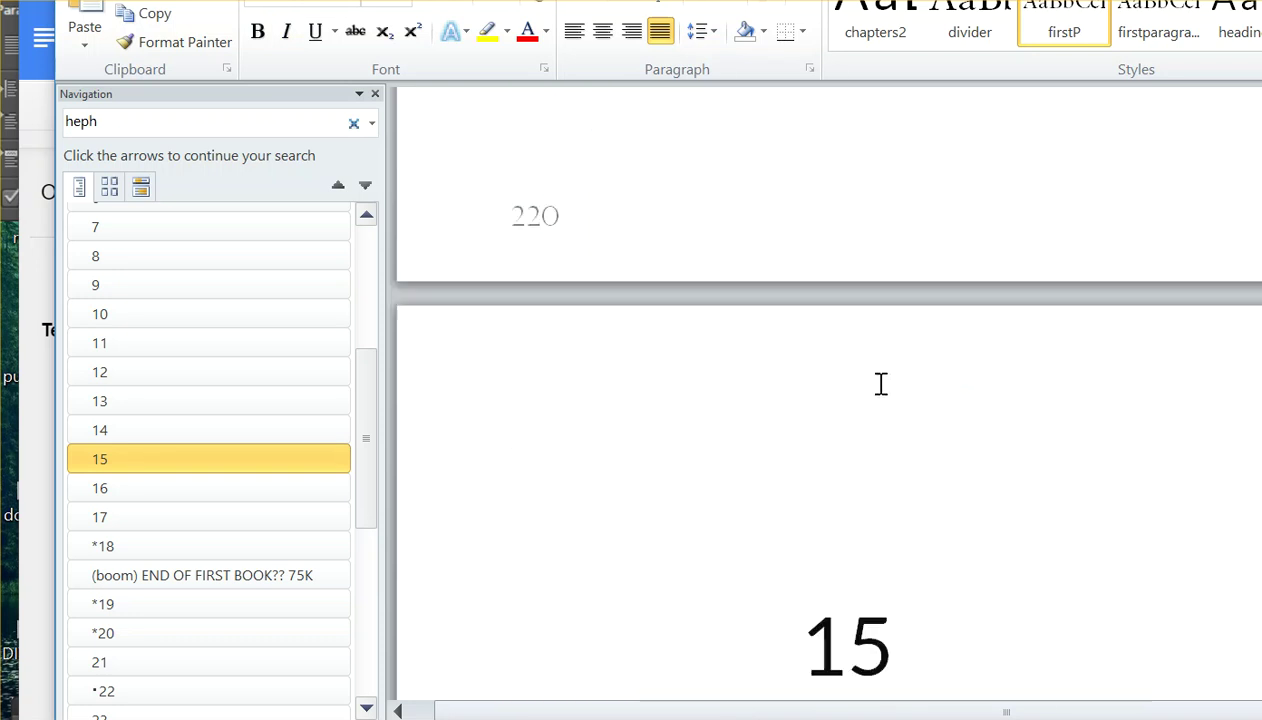
{"action": "scroll", "coordinate": [885, 410], "scroll_direction": "down", "scroll_amount": 2}
{"action": "left_click", "coordinate": [848, 430]}
{"action": "left_click_drag", "start_coordinate": [786, 427], "coordinate": [966, 431]}
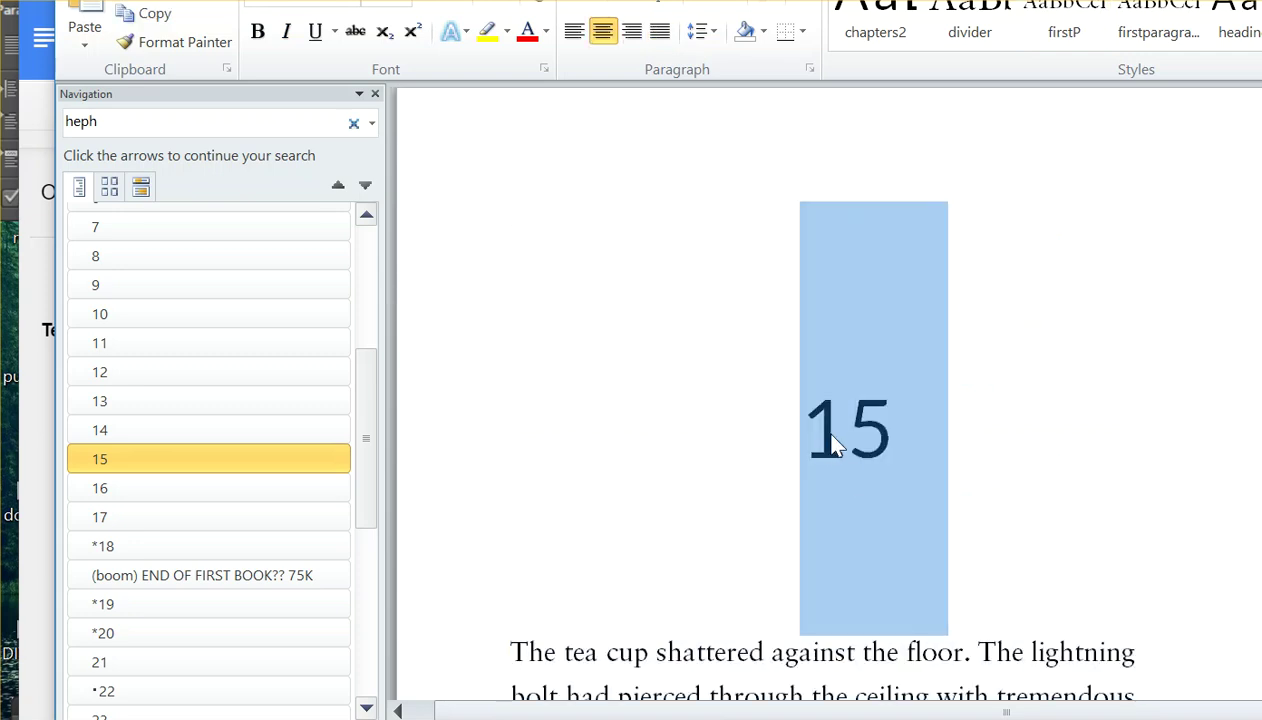
{"action": "left_click", "coordinate": [876, 417]}
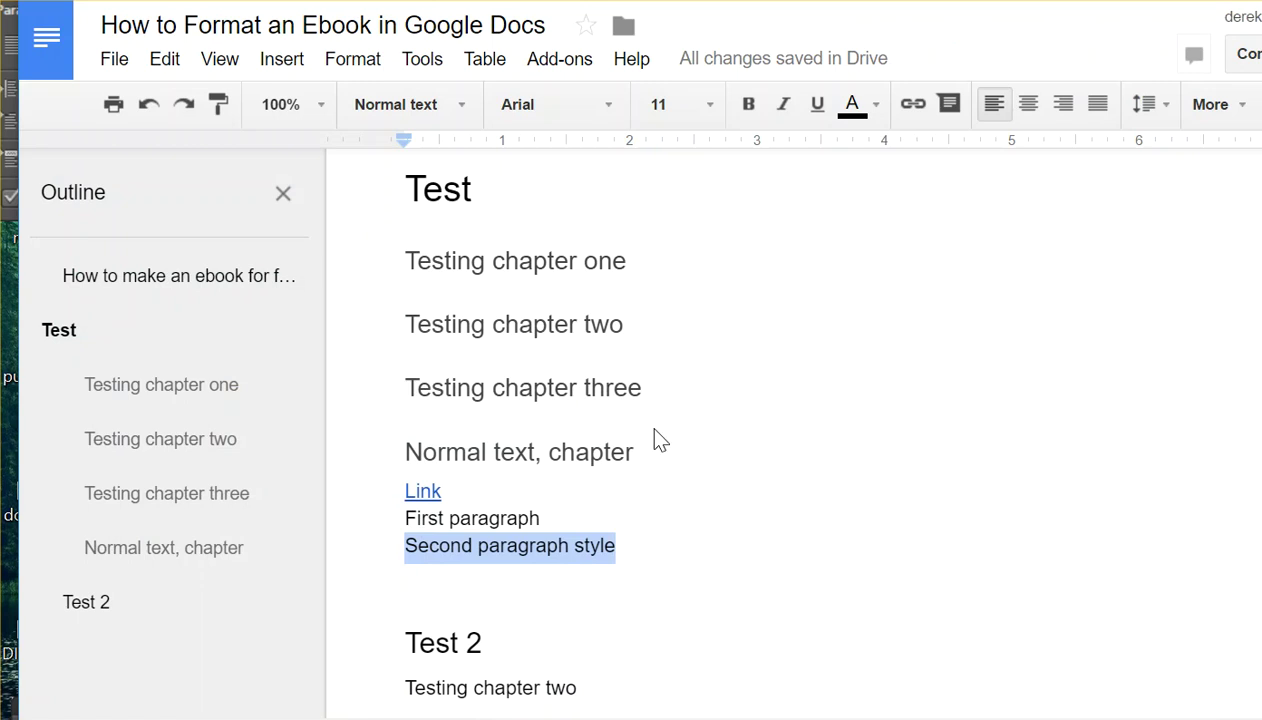
Set the font of the "Test" heading in the Google Docs document to Great Vibes.
{"action": "left_click", "coordinate": [660, 440]}
{"action": "left_click", "coordinate": [451, 244]}
{"action": "scroll", "coordinate": [451, 244], "scroll_direction": "up", "scroll_amount": 1}
{"action": "left_click_drag", "start_coordinate": [501, 259], "coordinate": [394, 265]}
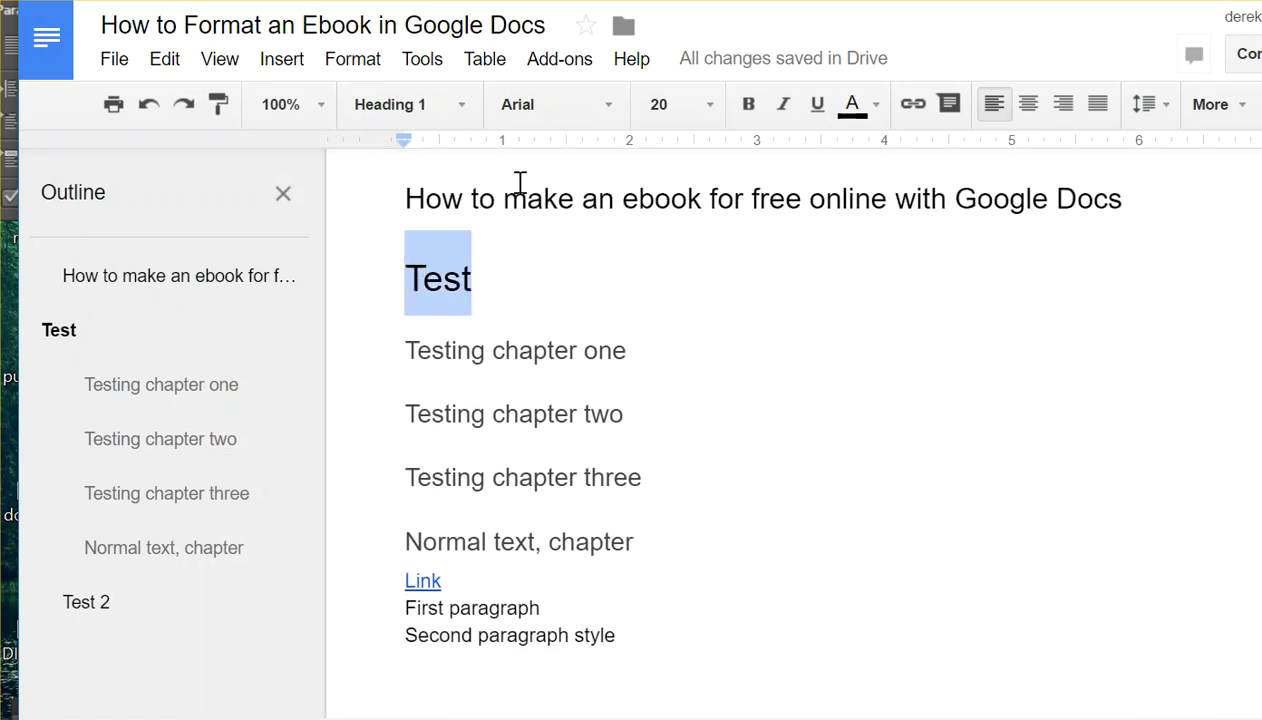
{"action": "left_click", "coordinate": [612, 110]}
{"action": "scroll", "coordinate": [606, 368], "scroll_direction": "down", "scroll_amount": 4}
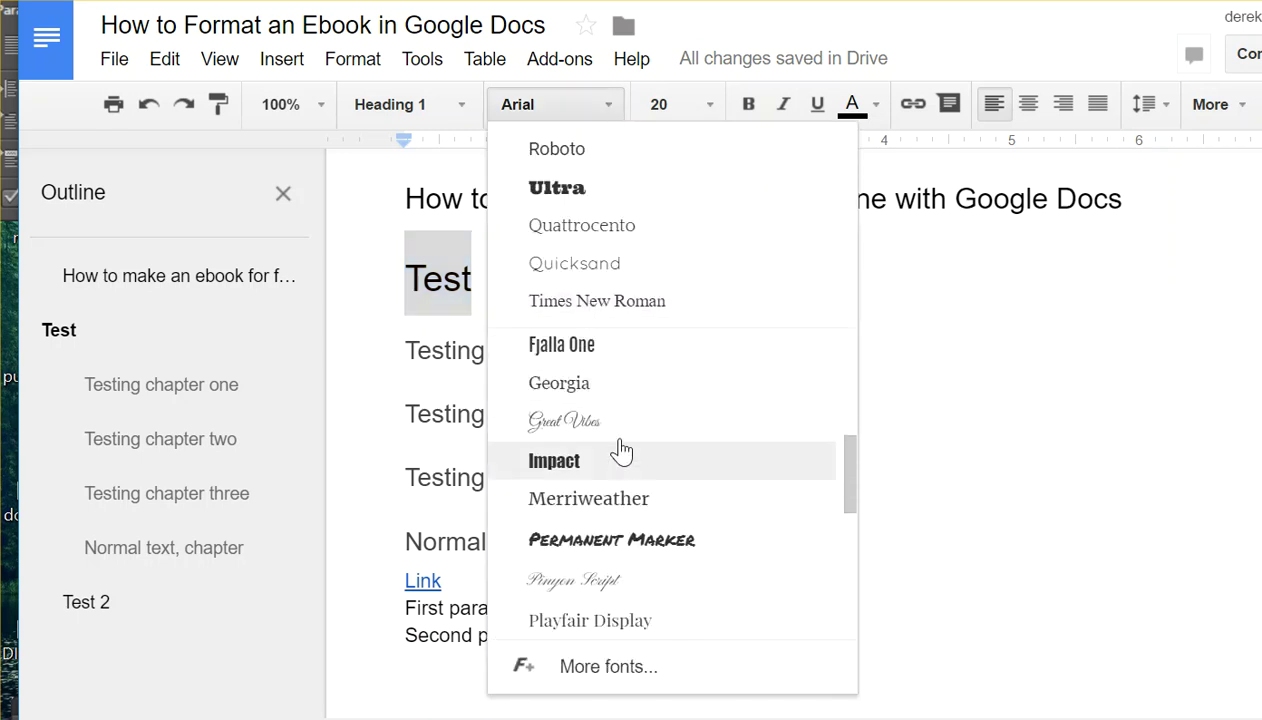
{"action": "left_click", "coordinate": [614, 430]}
{"action": "left_click", "coordinate": [510, 290]}
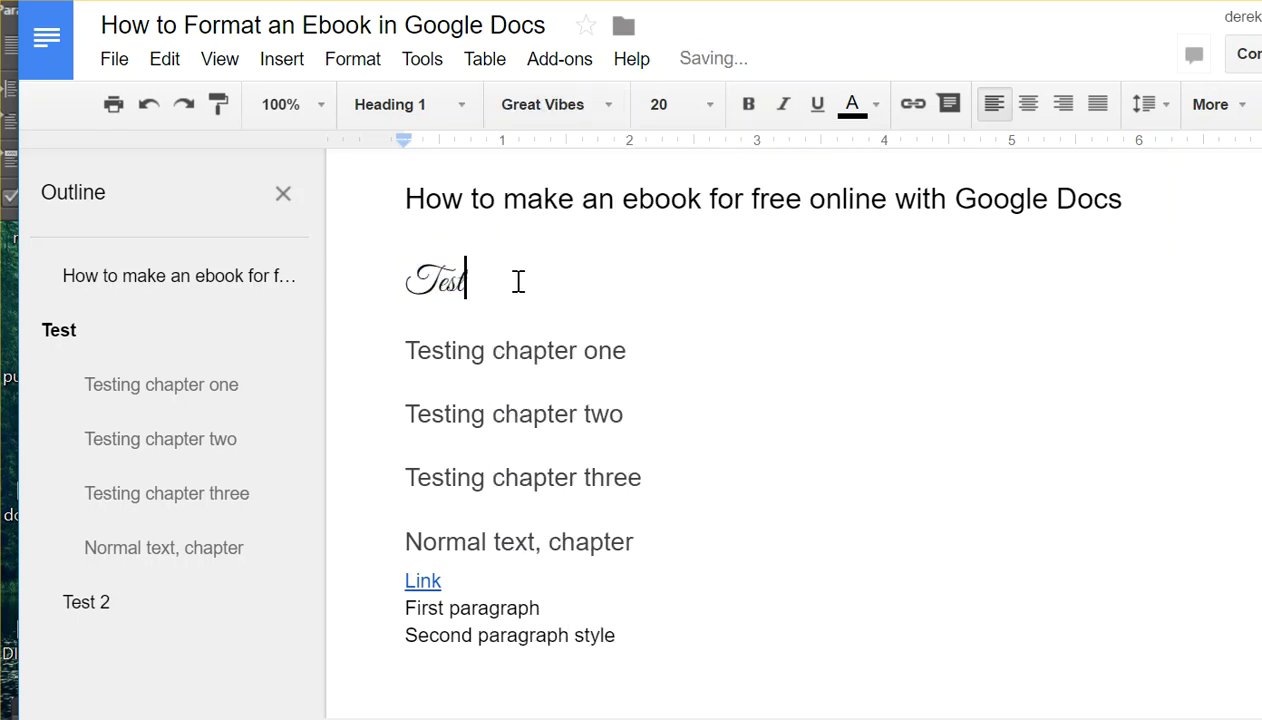
Browse the available fonts for the "Test" heading without choosing another one.
{"action": "double_click", "coordinate": [406, 280]}
{"action": "left_click", "coordinate": [600, 108]}
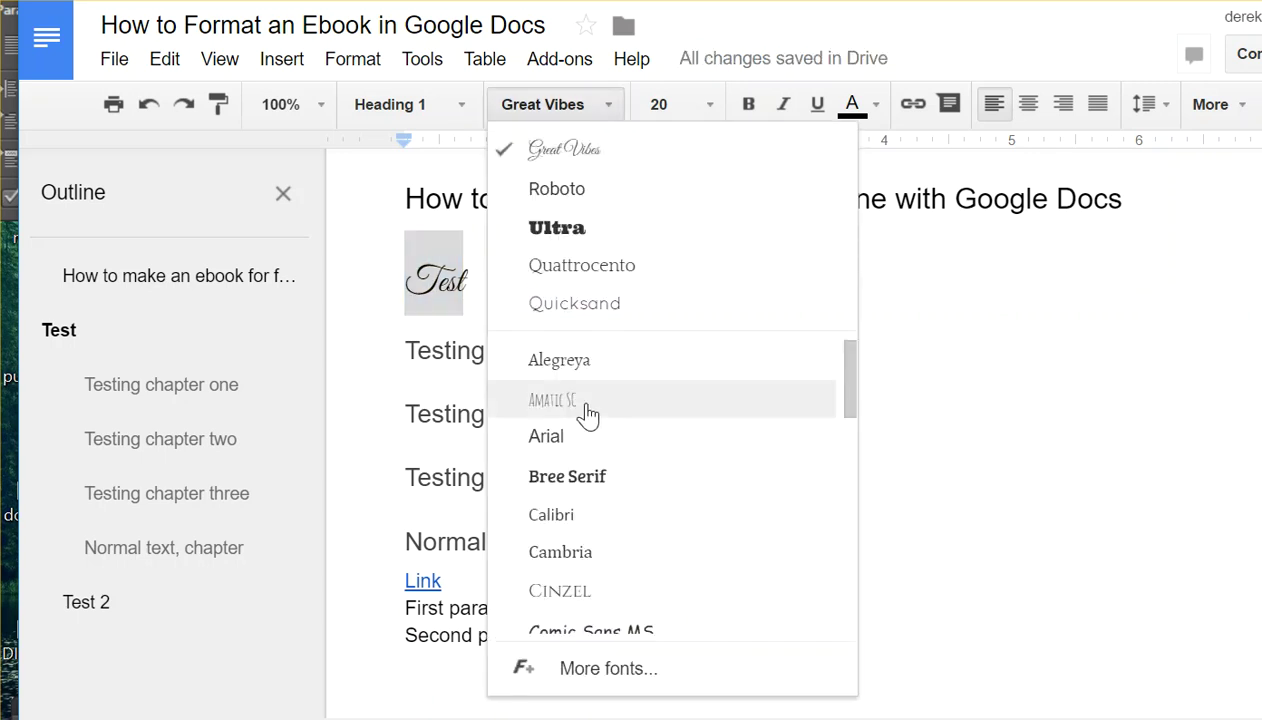
{"action": "scroll", "coordinate": [608, 462], "scroll_direction": "down", "scroll_amount": 6}
{"action": "scroll", "coordinate": [592, 600], "scroll_direction": "up", "scroll_amount": 8}
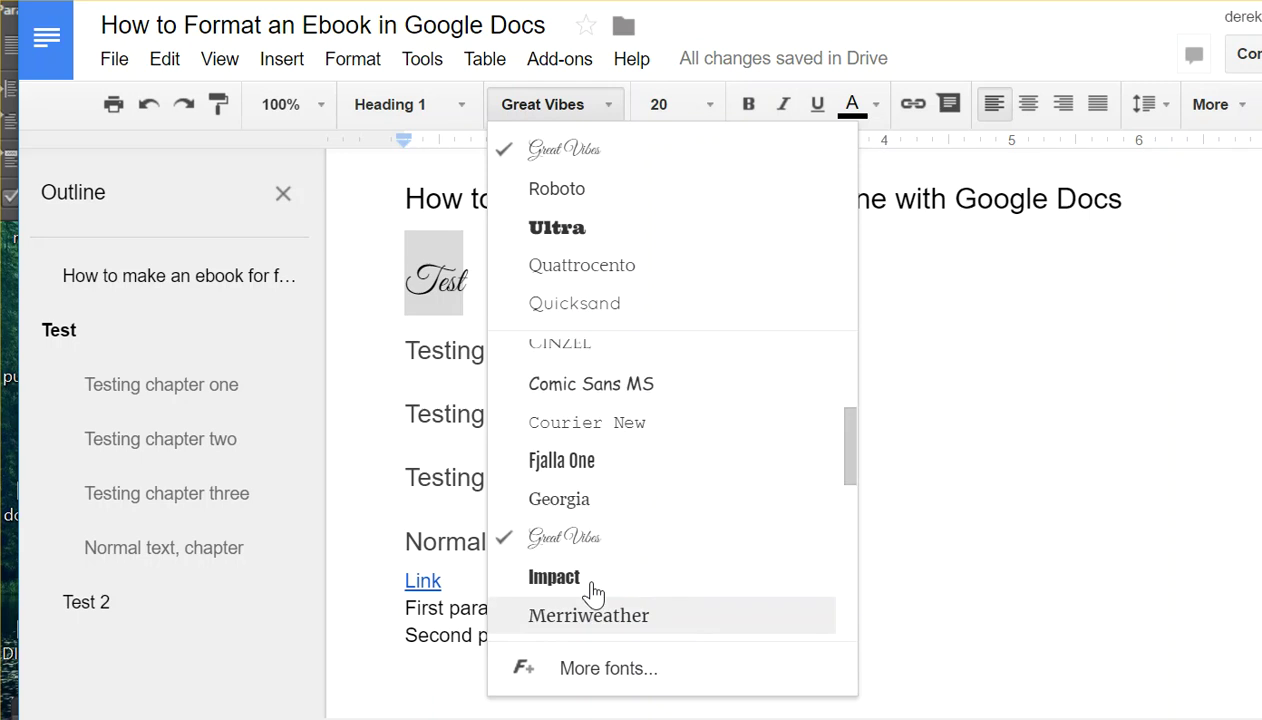
{"action": "scroll", "coordinate": [608, 522], "scroll_direction": "down", "scroll_amount": 4}
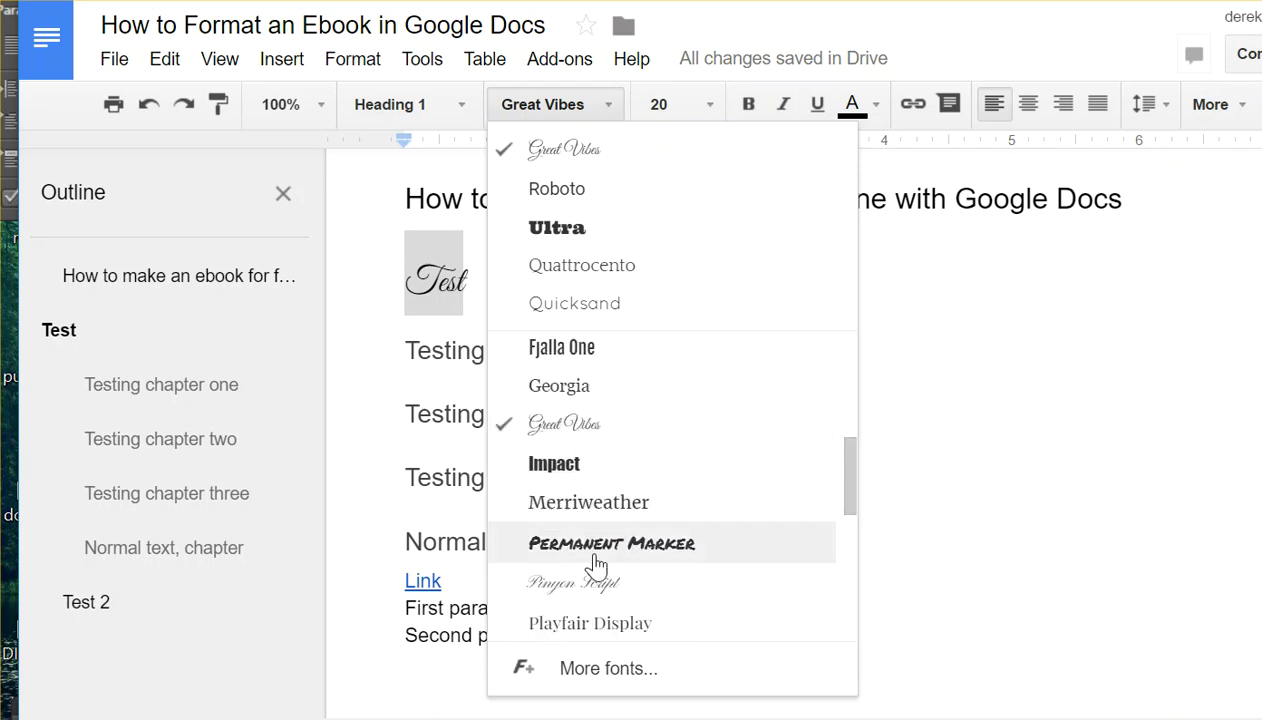
{"action": "scroll", "coordinate": [593, 480], "scroll_direction": "up", "scroll_amount": 1}
{"action": "scroll", "coordinate": [593, 480], "scroll_direction": "up", "scroll_amount": 2}
{"action": "left_click", "coordinate": [466, 278]}
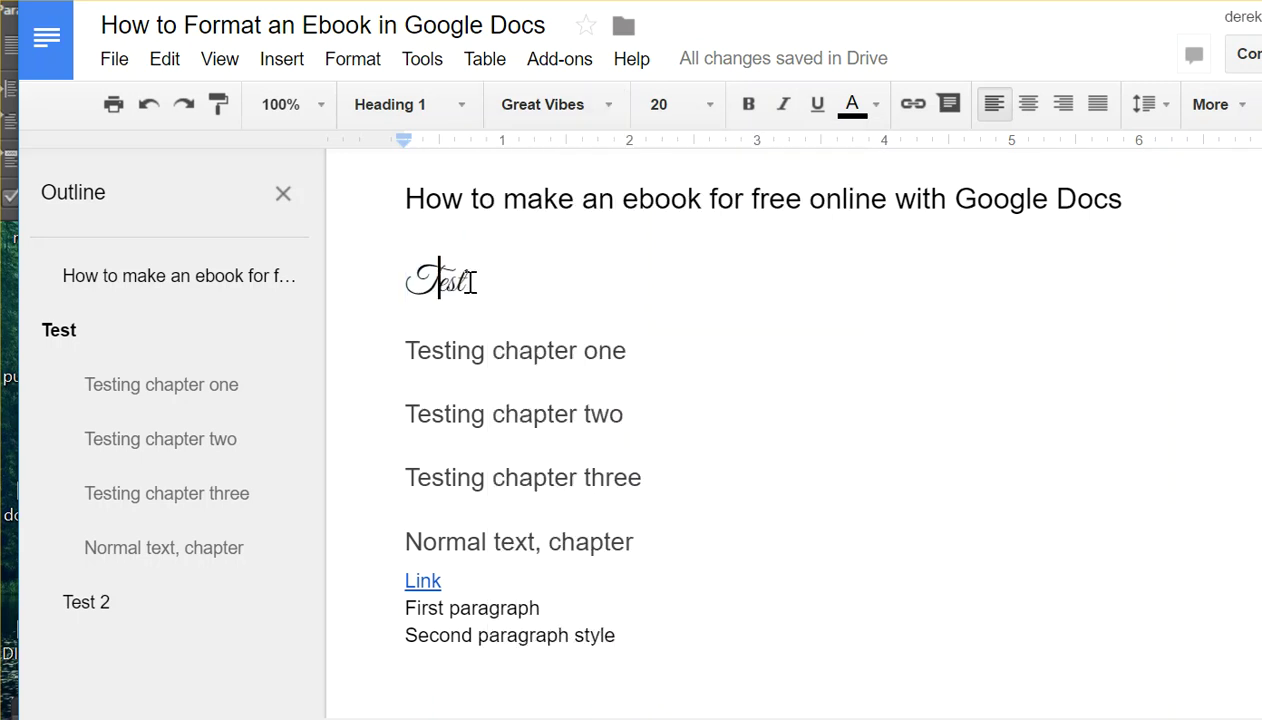
Set the font size of the whole "Test" heading to 60.
{"action": "left_click_drag", "start_coordinate": [466, 278], "coordinate": [412, 270]}
{"action": "left_click", "coordinate": [493, 296]}
{"action": "left_click_drag", "start_coordinate": [493, 296], "coordinate": [398, 273]}
{"action": "left_click", "coordinate": [709, 106]}
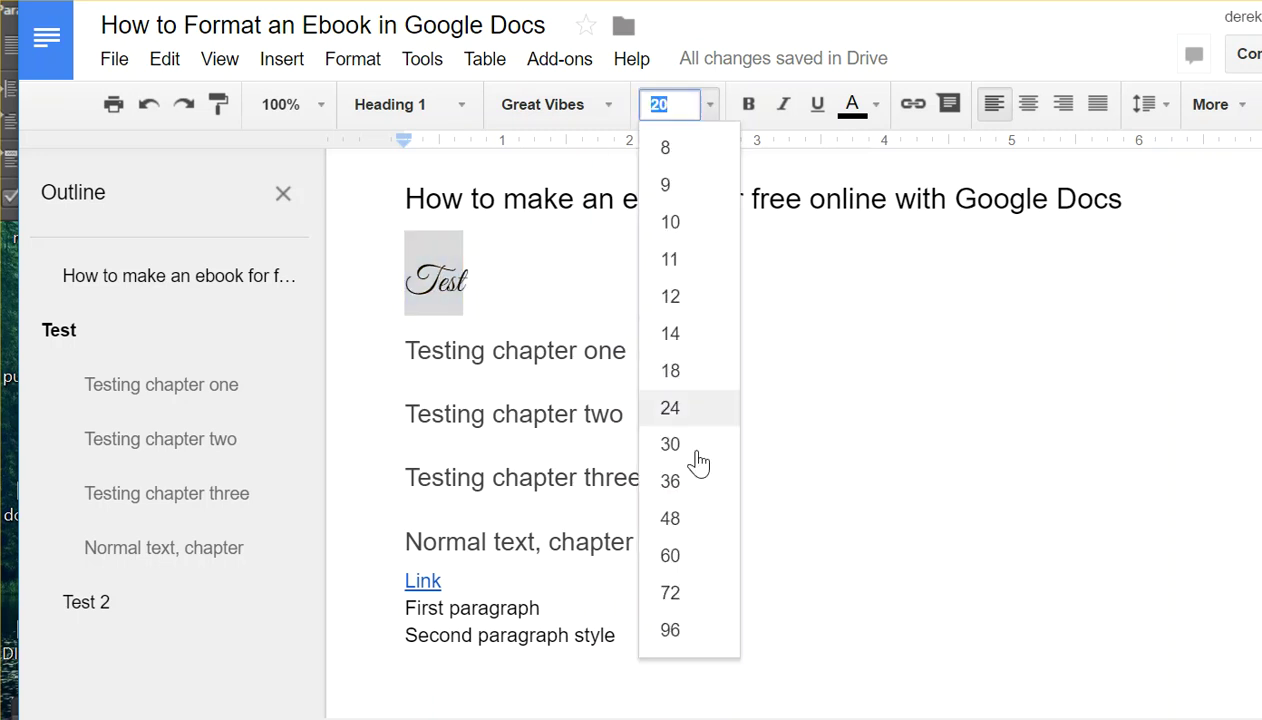
{"action": "left_click", "coordinate": [688, 556]}
{"action": "left_click", "coordinate": [559, 350]}
{"action": "key", "text": "shift+Right"}
{"action": "key", "text": "Left"}
{"action": "key", "text": "Left"}
{"action": "key", "text": "Left"}
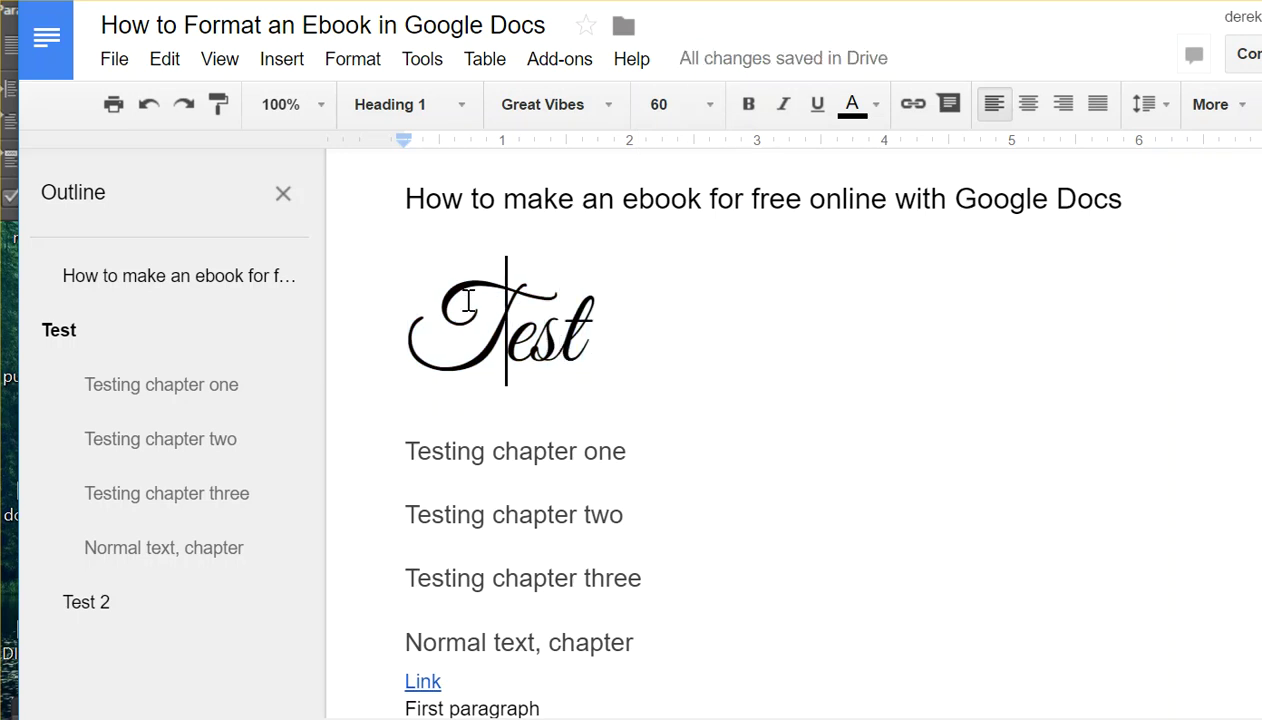
Select the "Test" heading and view the document's download formats, including EPUB Publication (.epub), without downloading.
{"action": "left_click_drag", "start_coordinate": [437, 292], "coordinate": [666, 313]}
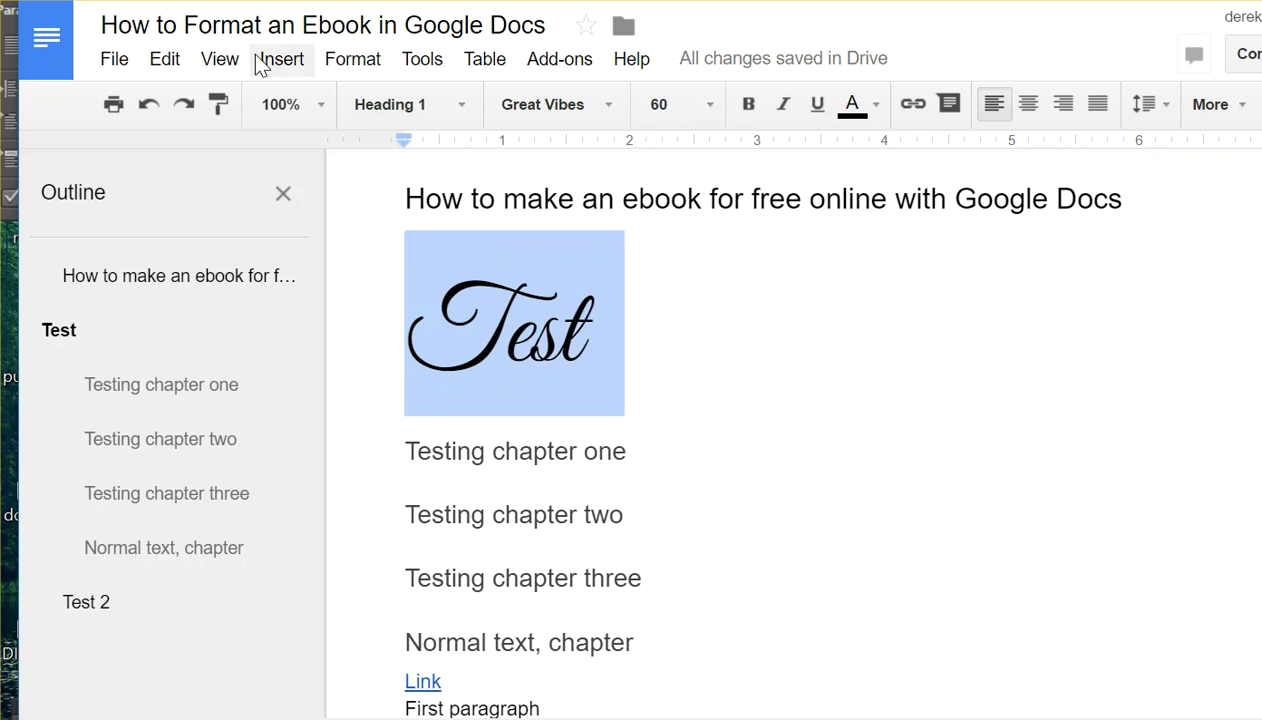
{"action": "left_click", "coordinate": [128, 60]}
{"action": "mouse_move", "coordinate": [262, 490]}
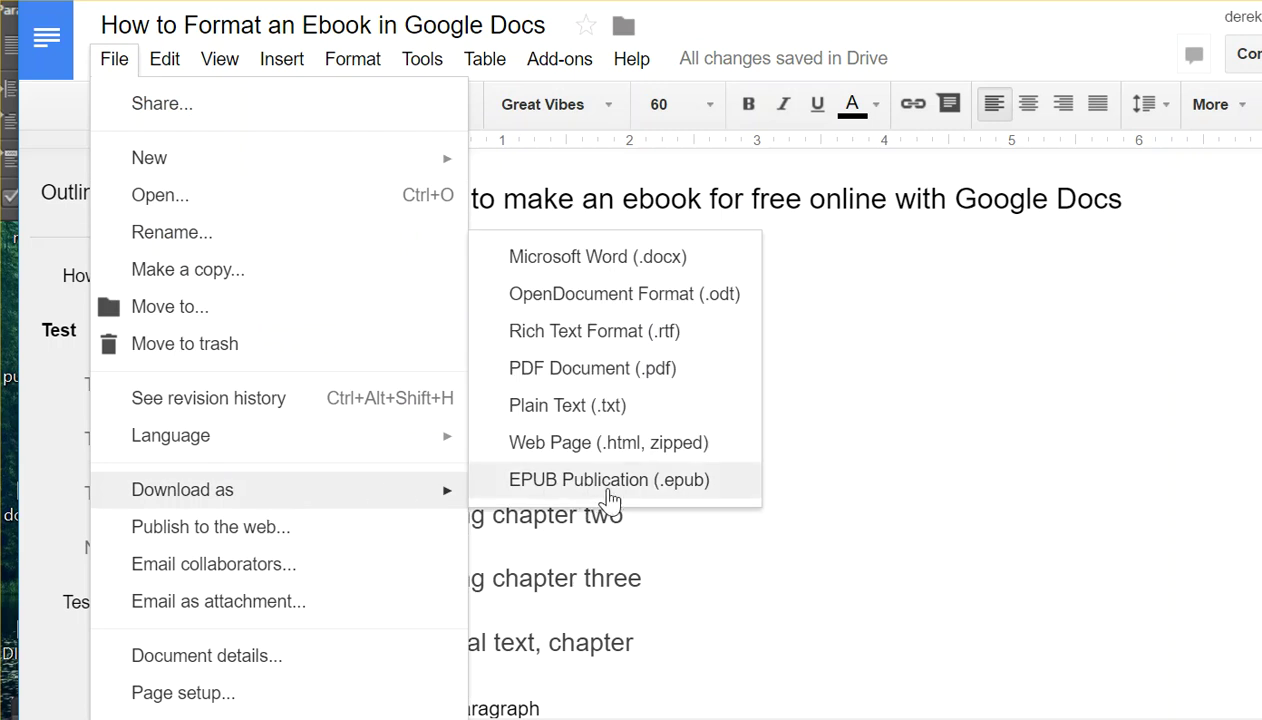
{"action": "left_click", "coordinate": [854, 421]}
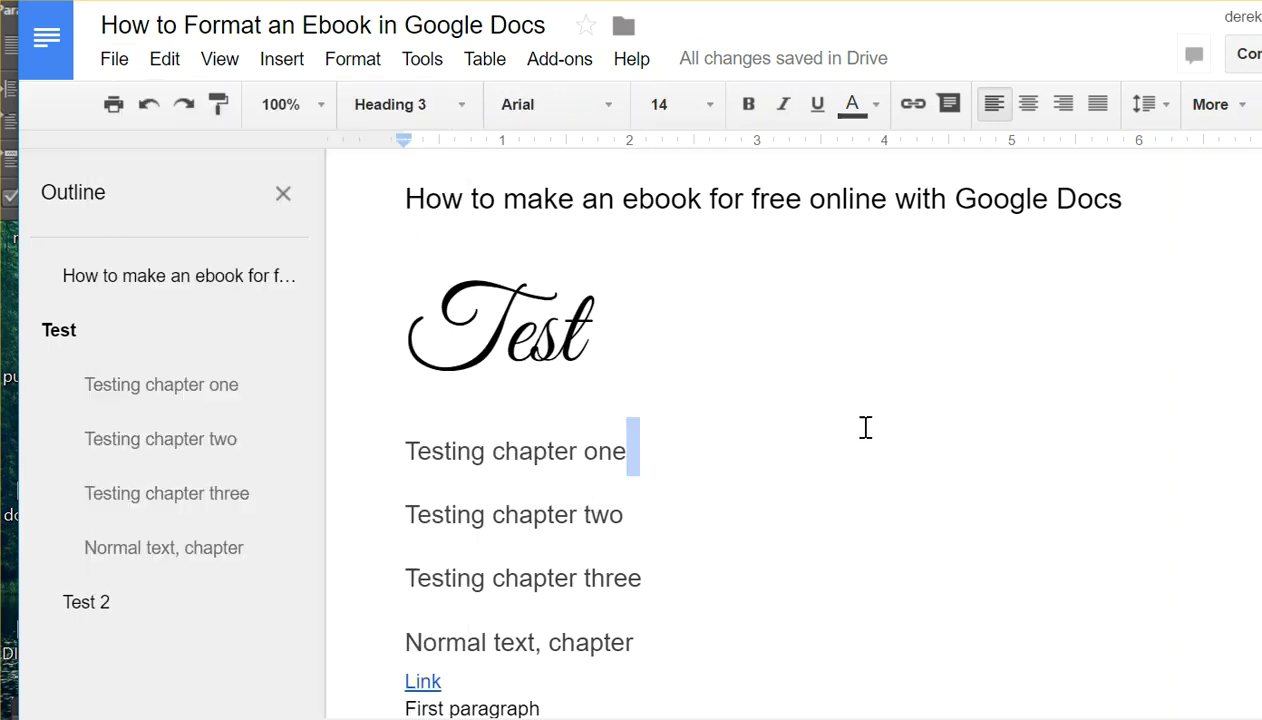
Examine the decorative "Test" heading and the headings and paragraphs through the "Test 2" section.
{"action": "double_click", "coordinate": [634, 320]}
{"action": "left_click", "coordinate": [633, 326]}
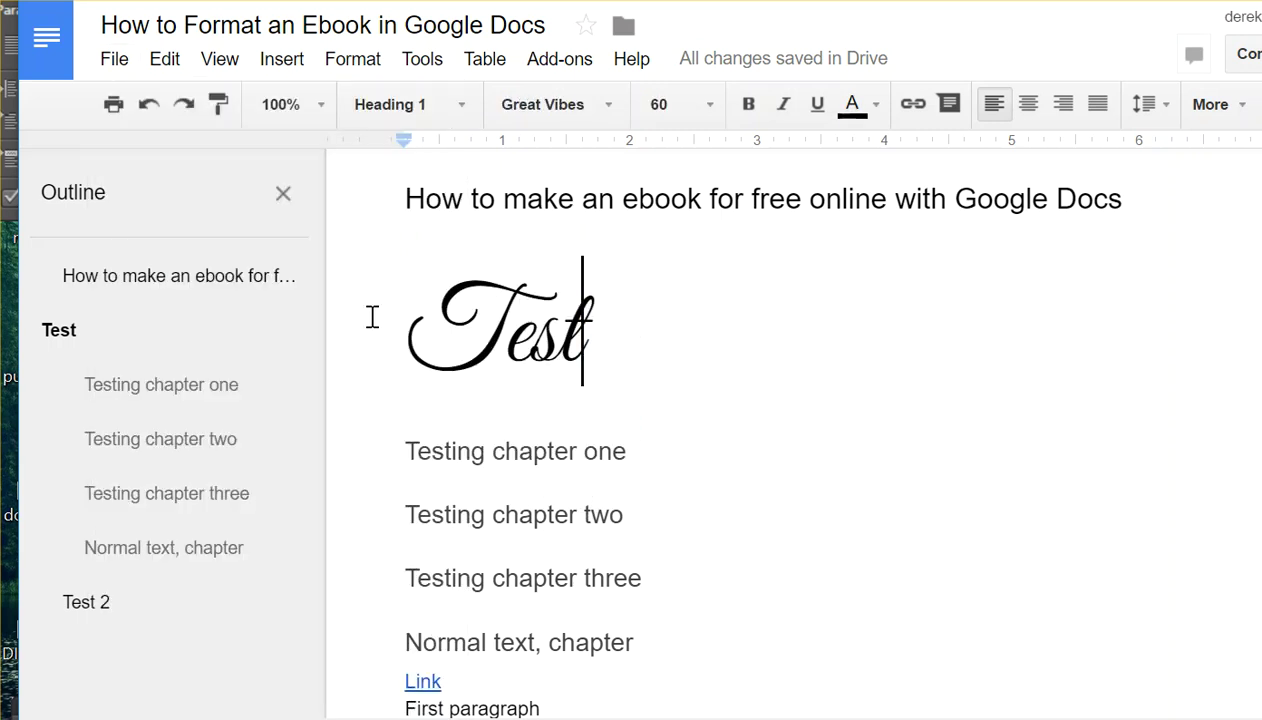
{"action": "left_click_drag", "start_coordinate": [369, 318], "coordinate": [685, 311]}
{"action": "scroll", "coordinate": [685, 311], "scroll_direction": "up", "scroll_amount": 2}
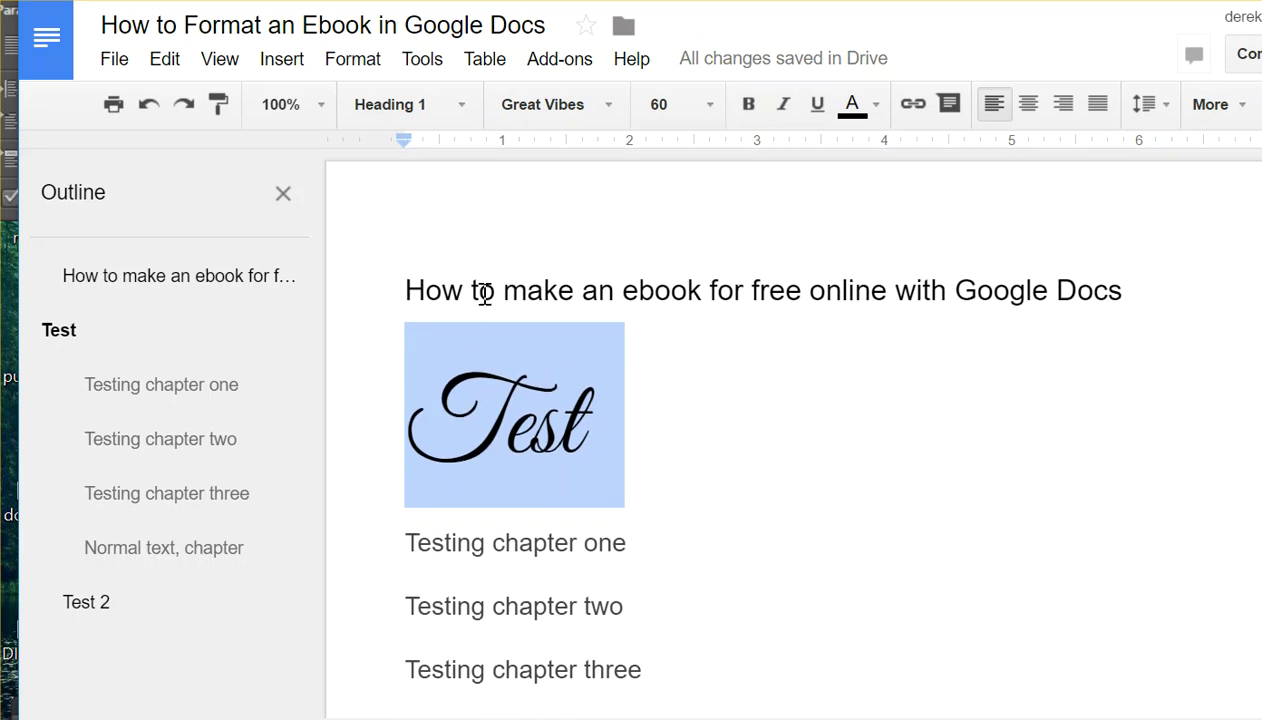
{"action": "scroll", "coordinate": [485, 287], "scroll_direction": "down", "scroll_amount": 2}
{"action": "scroll", "coordinate": [670, 371], "scroll_direction": "up", "scroll_amount": 1}
{"action": "scroll", "coordinate": [670, 371], "scroll_direction": "up", "scroll_amount": 1}
{"action": "scroll", "coordinate": [580, 405], "scroll_direction": "down", "scroll_amount": 5}
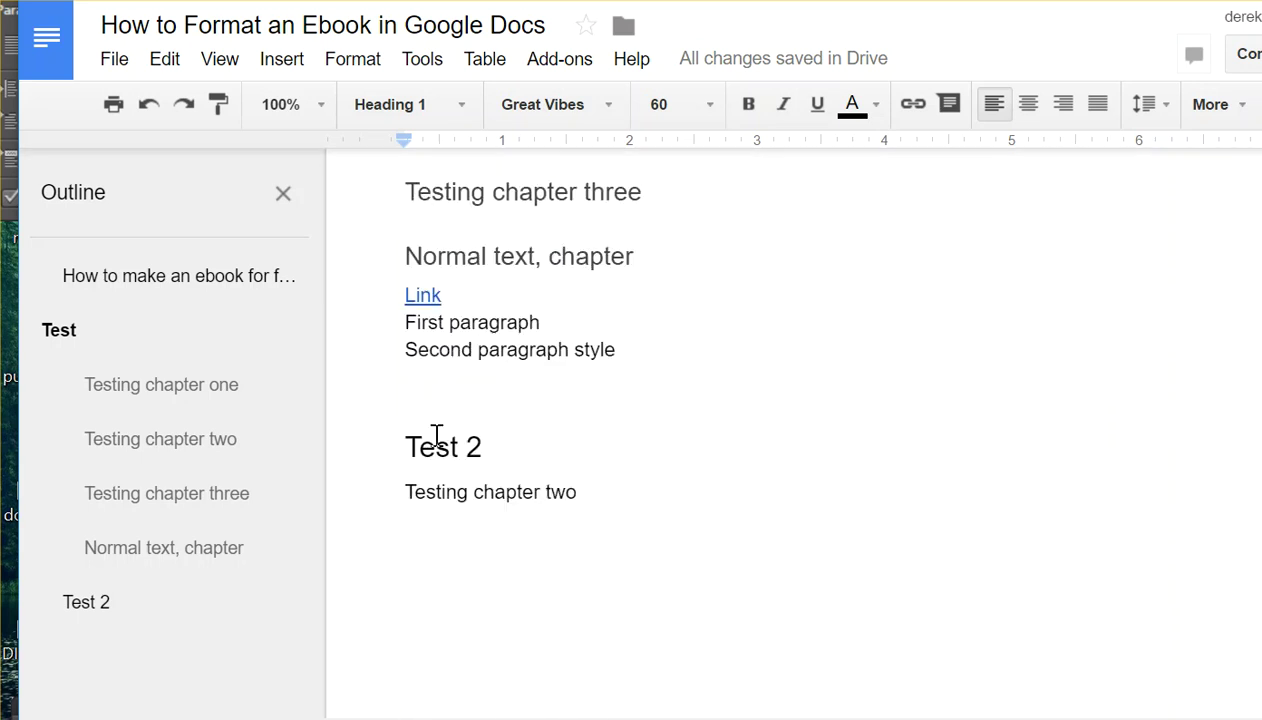
{"action": "scroll", "coordinate": [580, 346], "scroll_direction": "up", "scroll_amount": 3}
{"action": "scroll", "coordinate": [570, 359], "scroll_direction": "down", "scroll_amount": 2}
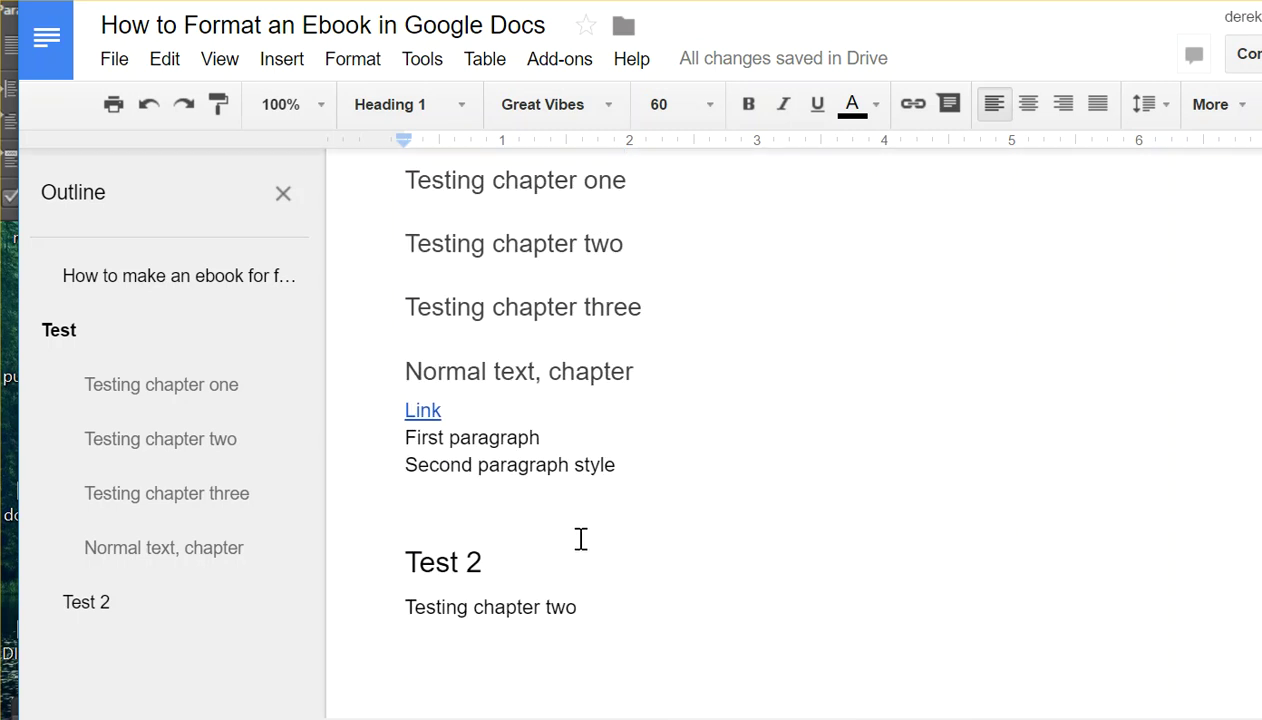
Search the computer for "kindle", launch Kindle Previewer and move its window fully into view.
{"action": "key", "text": "super"}
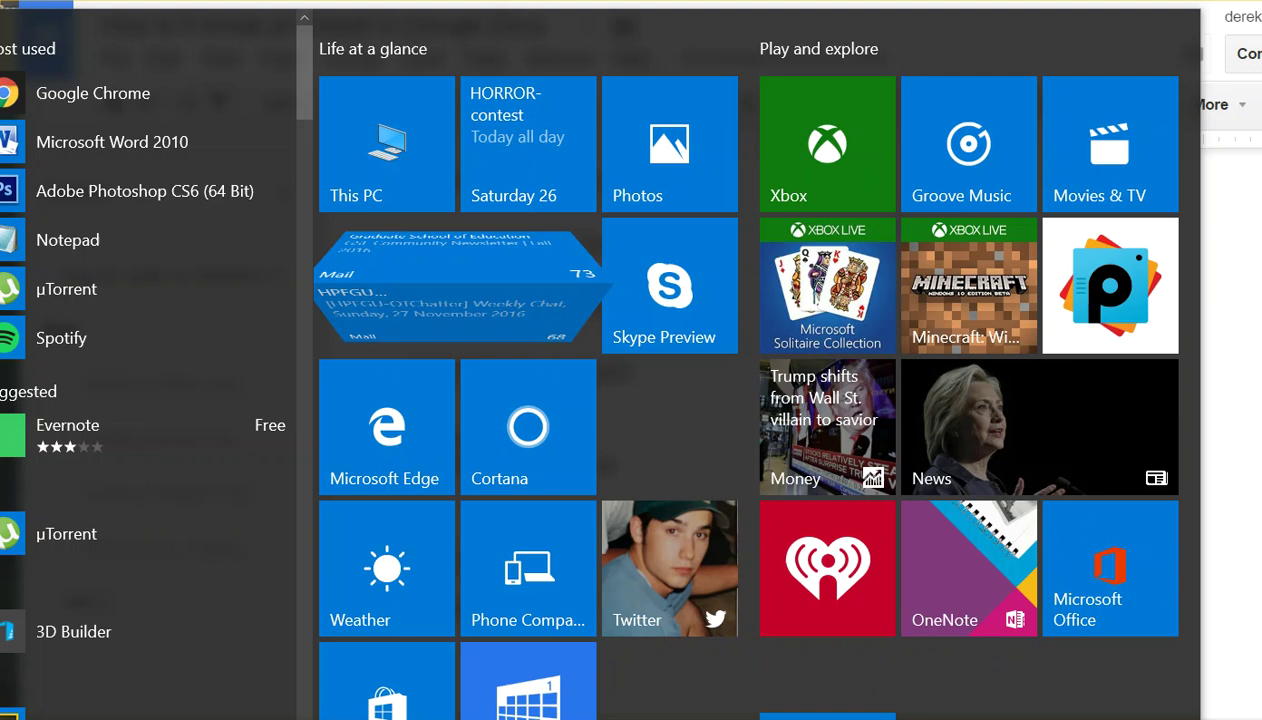
{"action": "key", "text": "super"}
{"action": "key", "text": "super"}
{"action": "type", "text": "j"}
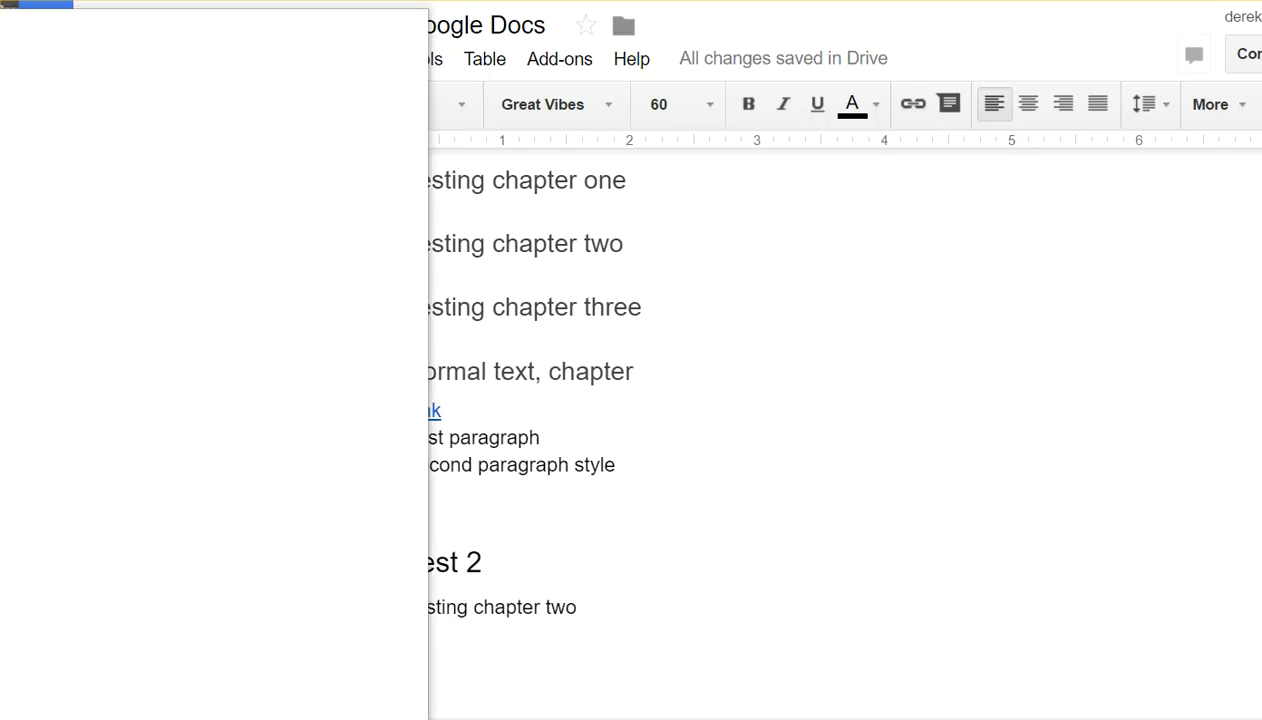
{"action": "type", "text": "kindle"}
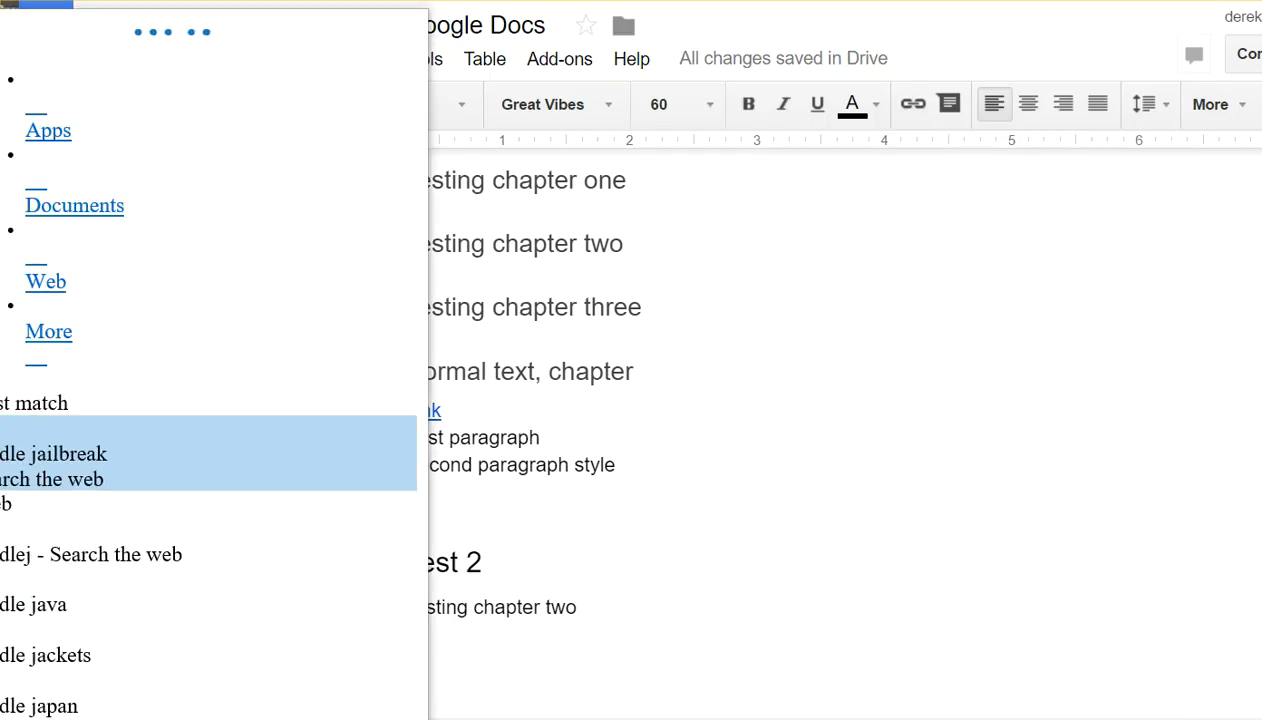
{"action": "key", "text": "BackSpace"}
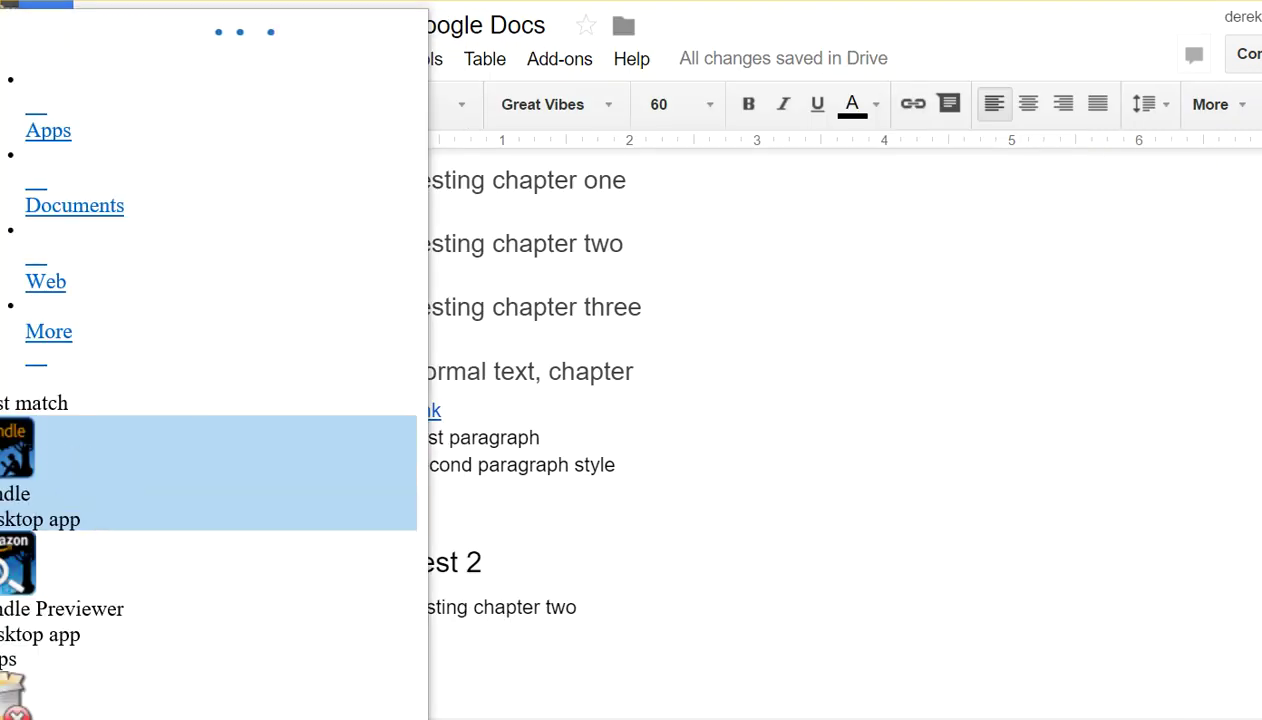
{"action": "left_click", "coordinate": [101, 455]}
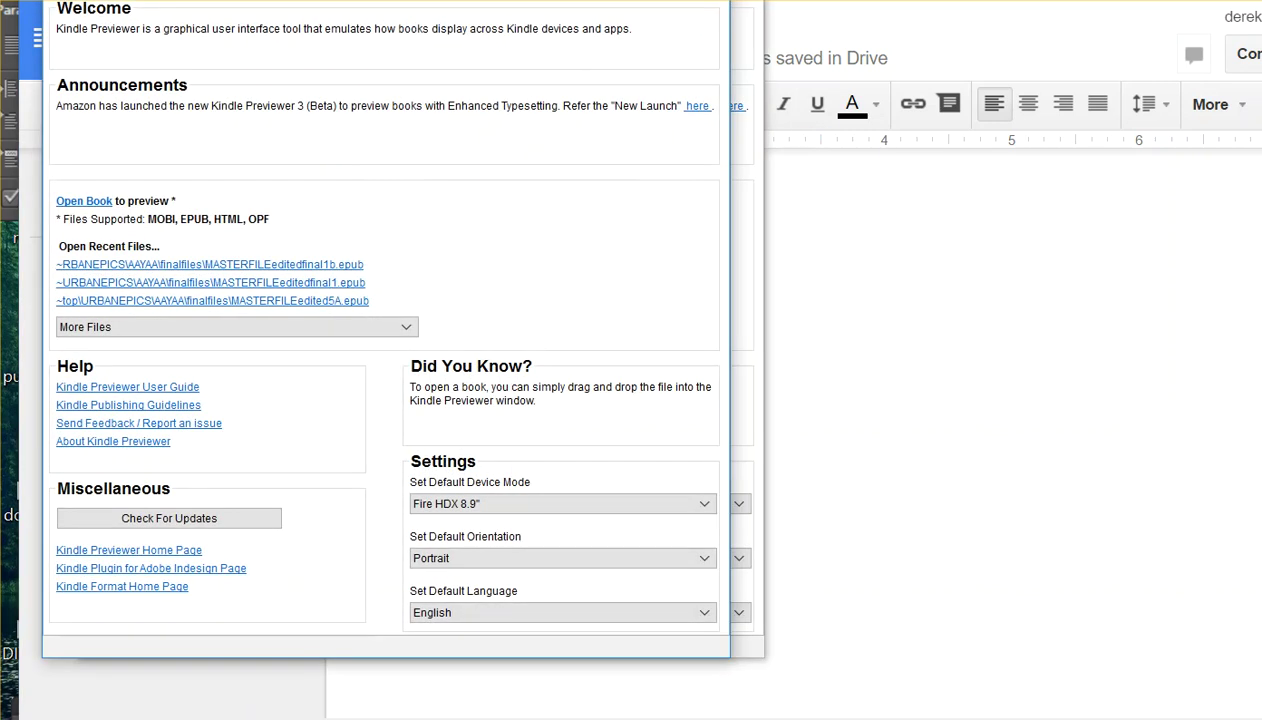
{"action": "left_click_drag", "start_coordinate": [1085, 37], "coordinate": [660, 37]}
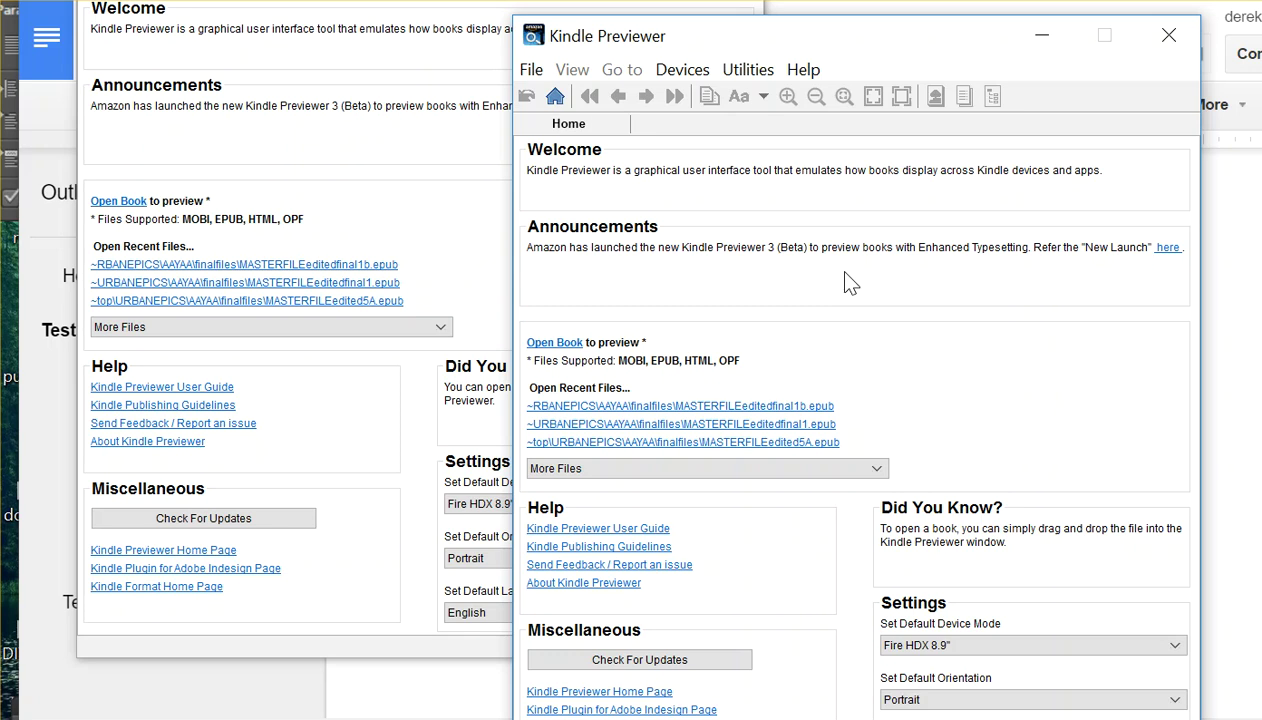
Put away the Kindle Previewer windows, return to the Google Docs document and check its tools for the Document outline option.
{"action": "left_click", "coordinate": [1043, 43]}
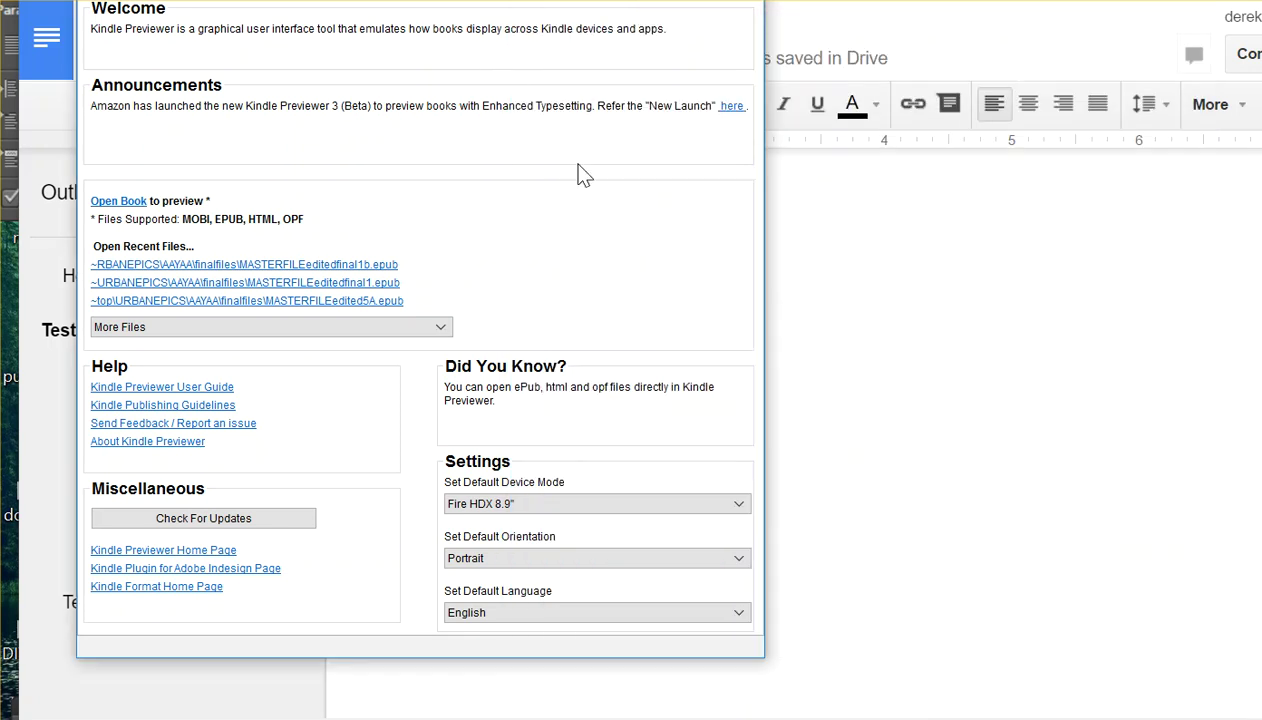
{"action": "left_click", "coordinate": [1150, 50]}
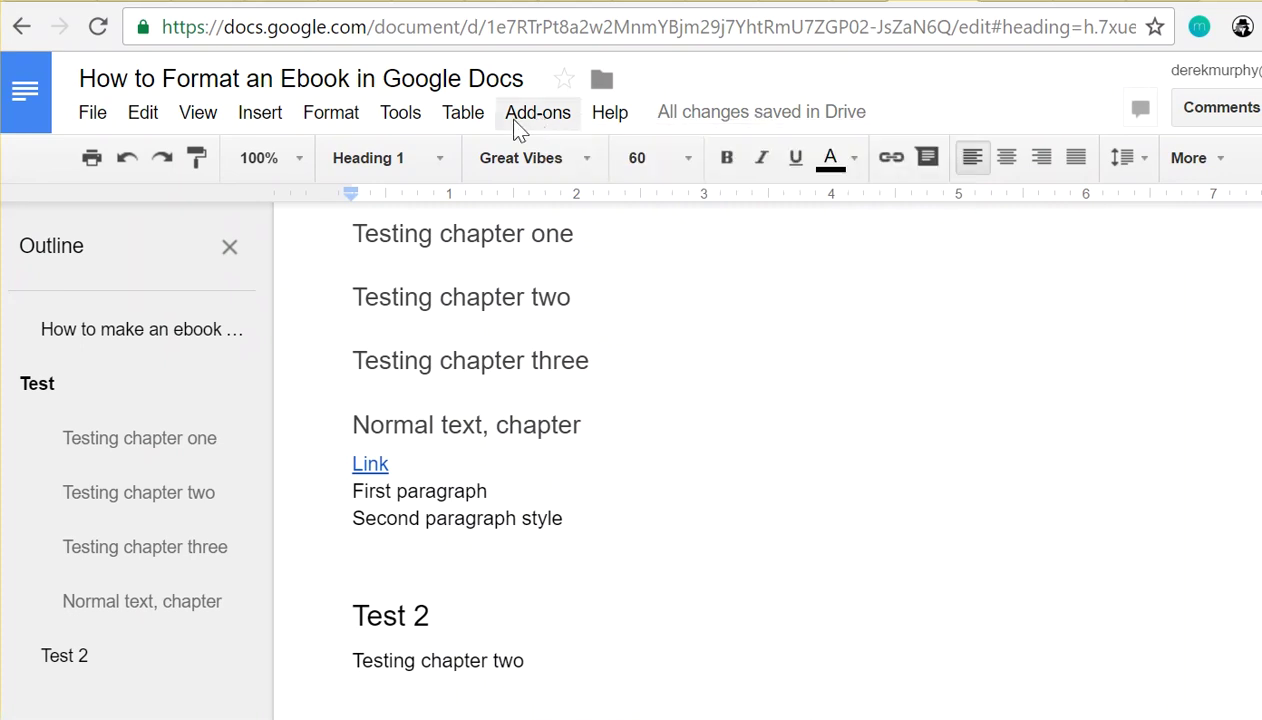
{"action": "left_click", "coordinate": [395, 113]}
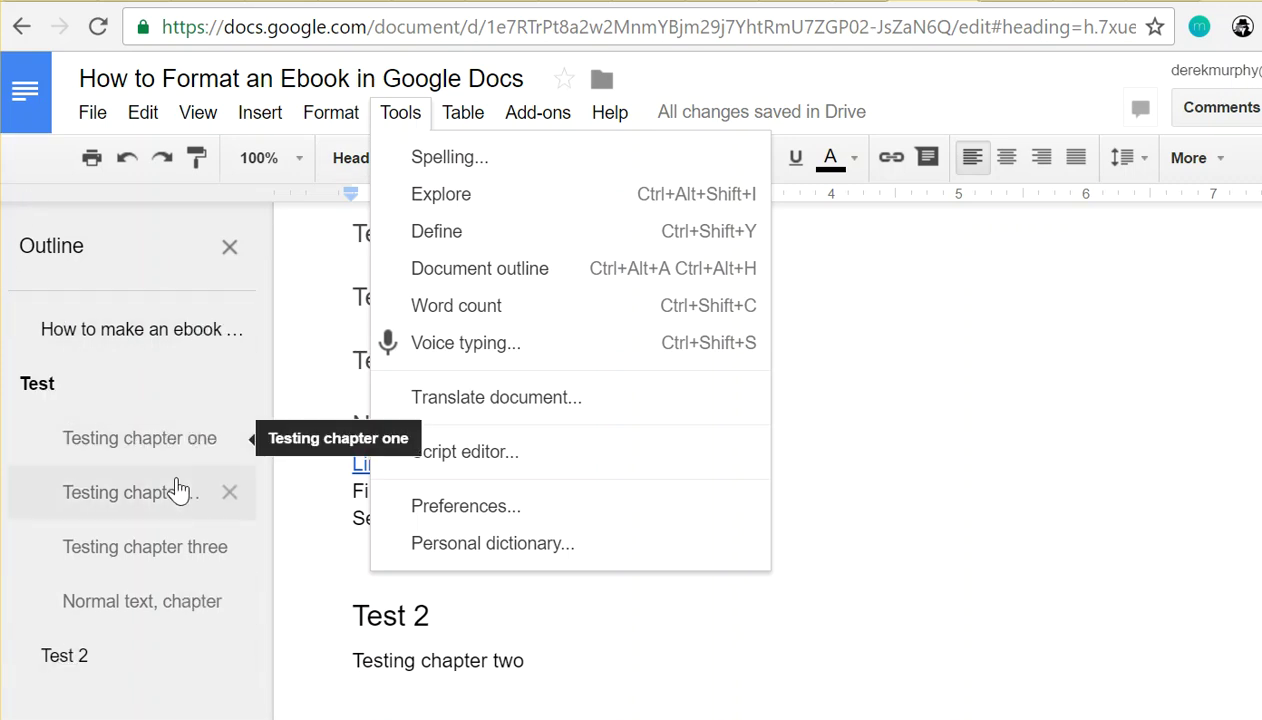
{"action": "left_click", "coordinate": [318, 555]}
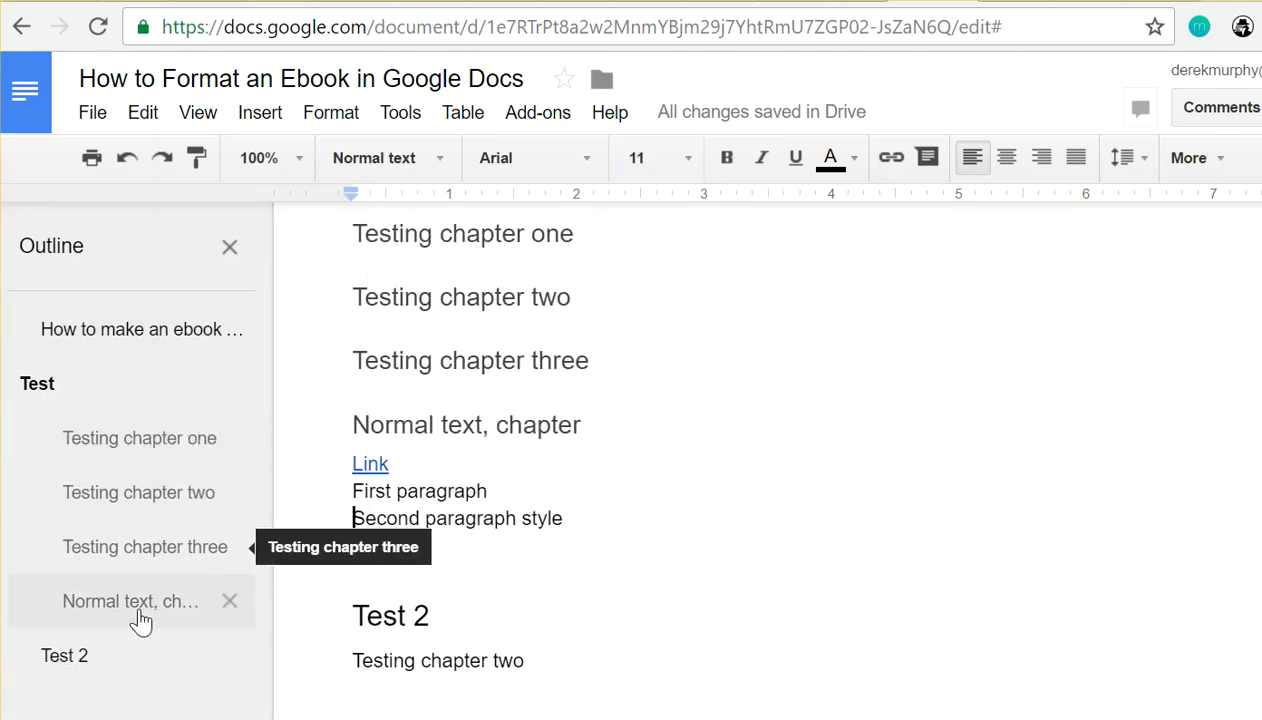